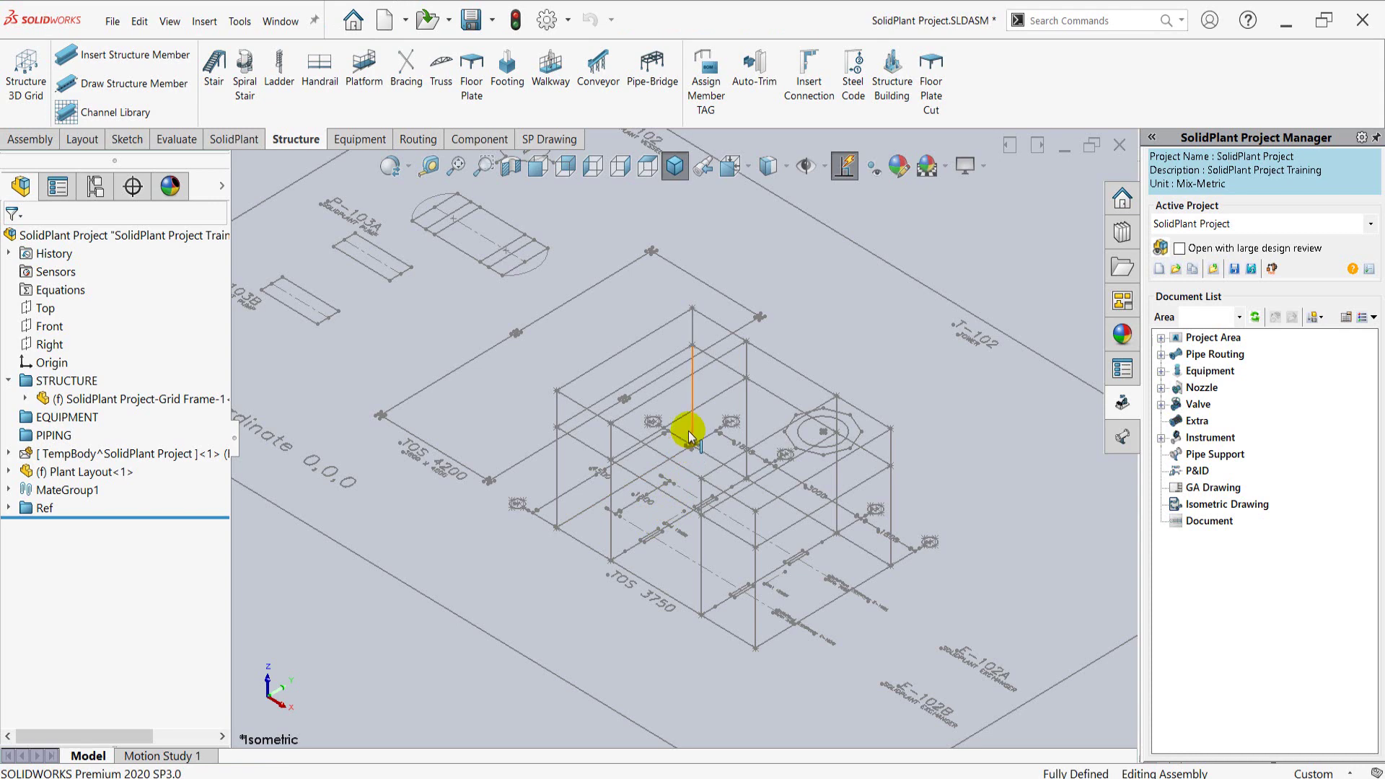
Zoom onto the grid frame's near corner and pick the front-left 2750 mm vertical line.
scroll(688, 431, down, 1)
scroll(688, 430, down, 1)
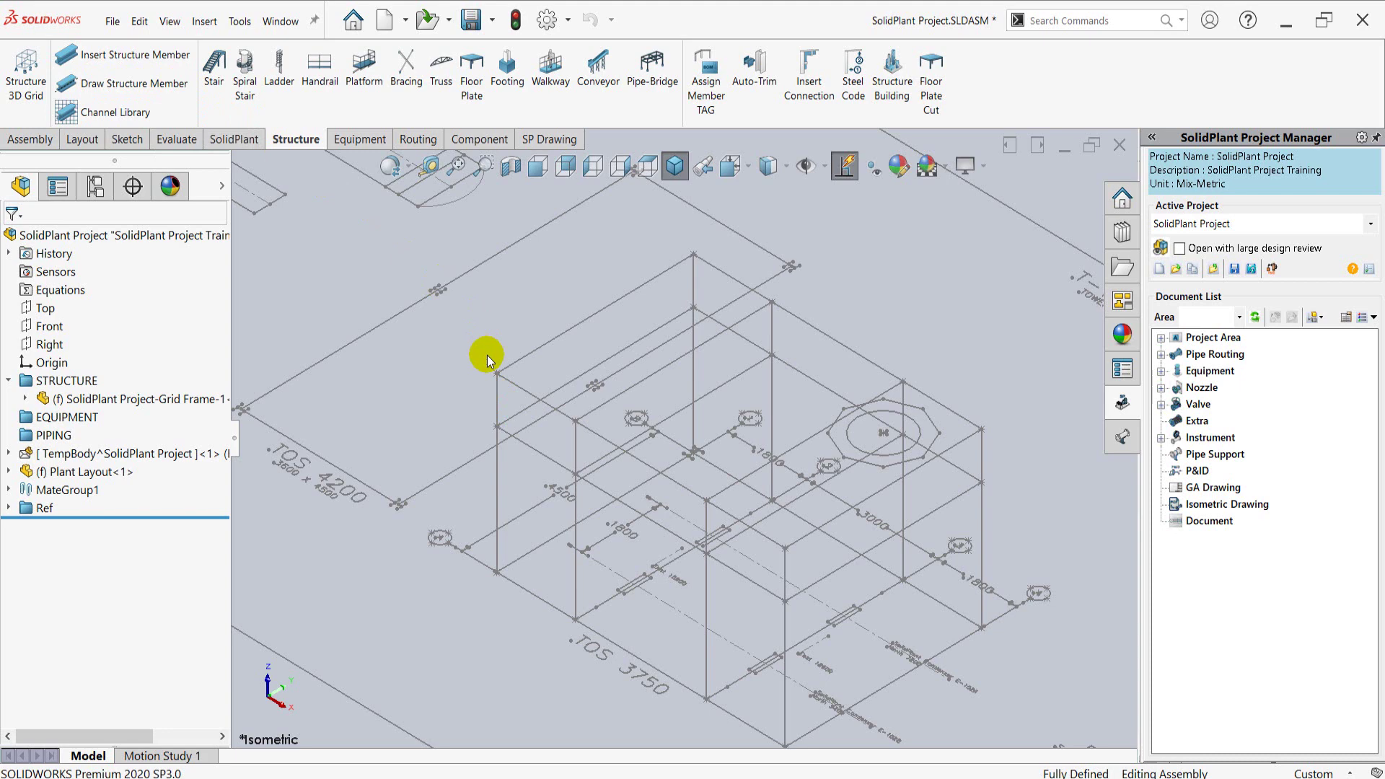
scroll(733, 433, down, 2)
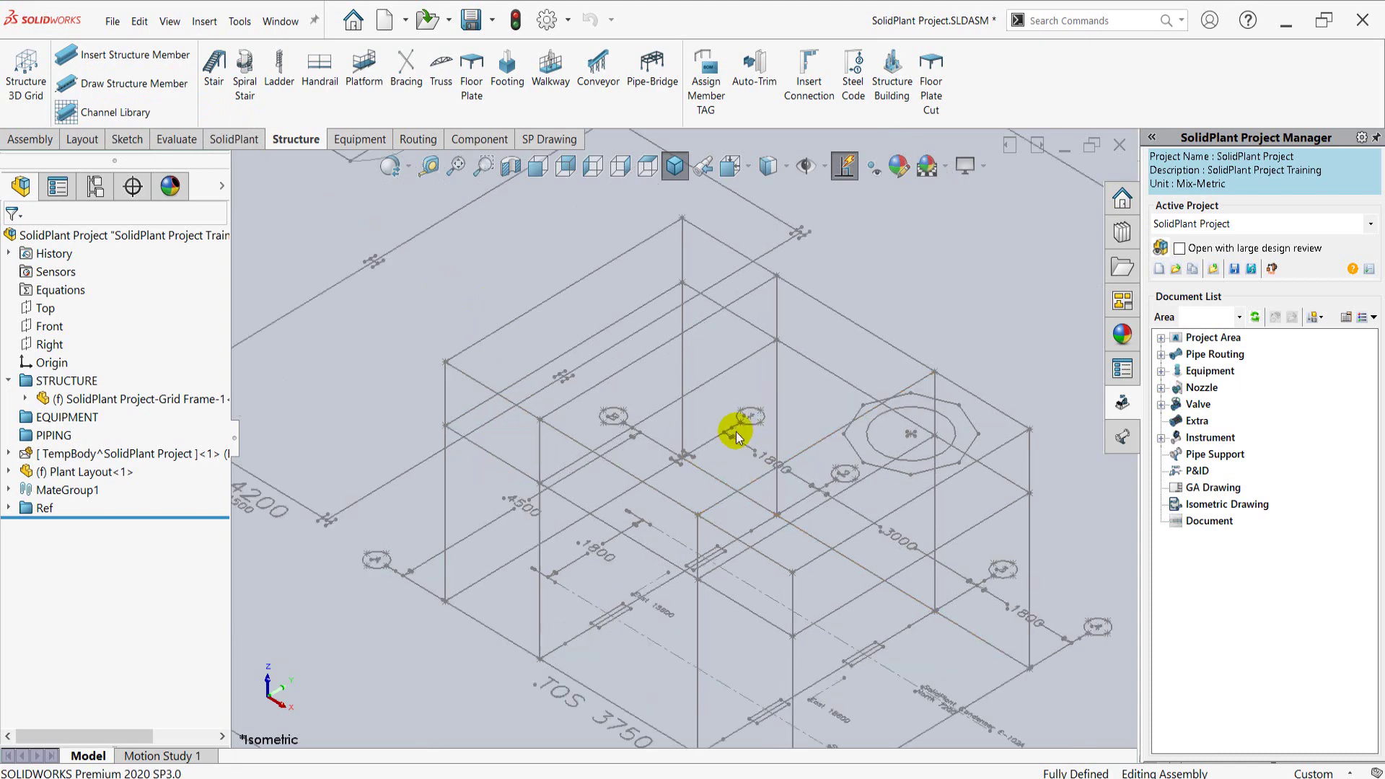
scroll(703, 419, down, 2)
ctrl+middle_drag(668, 389, 673, 432)
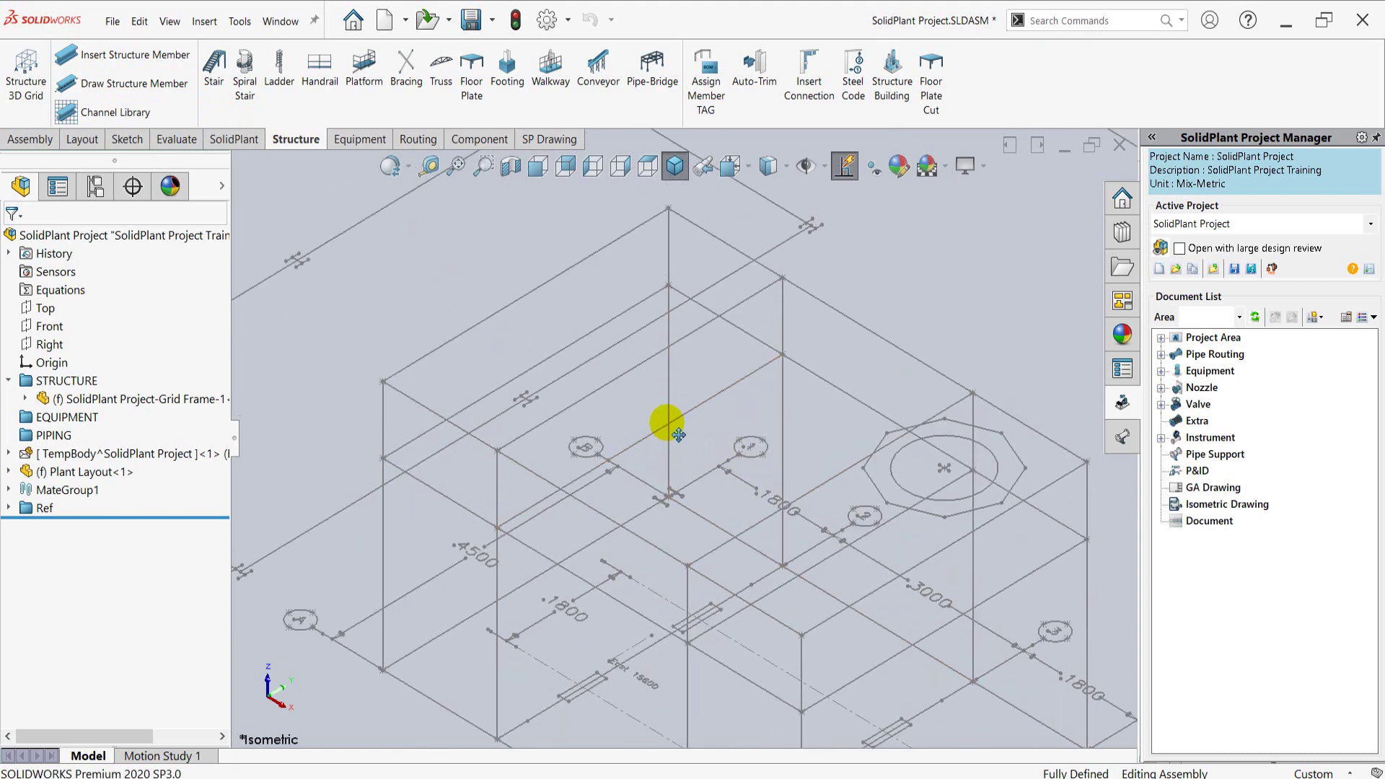
click(382, 543)
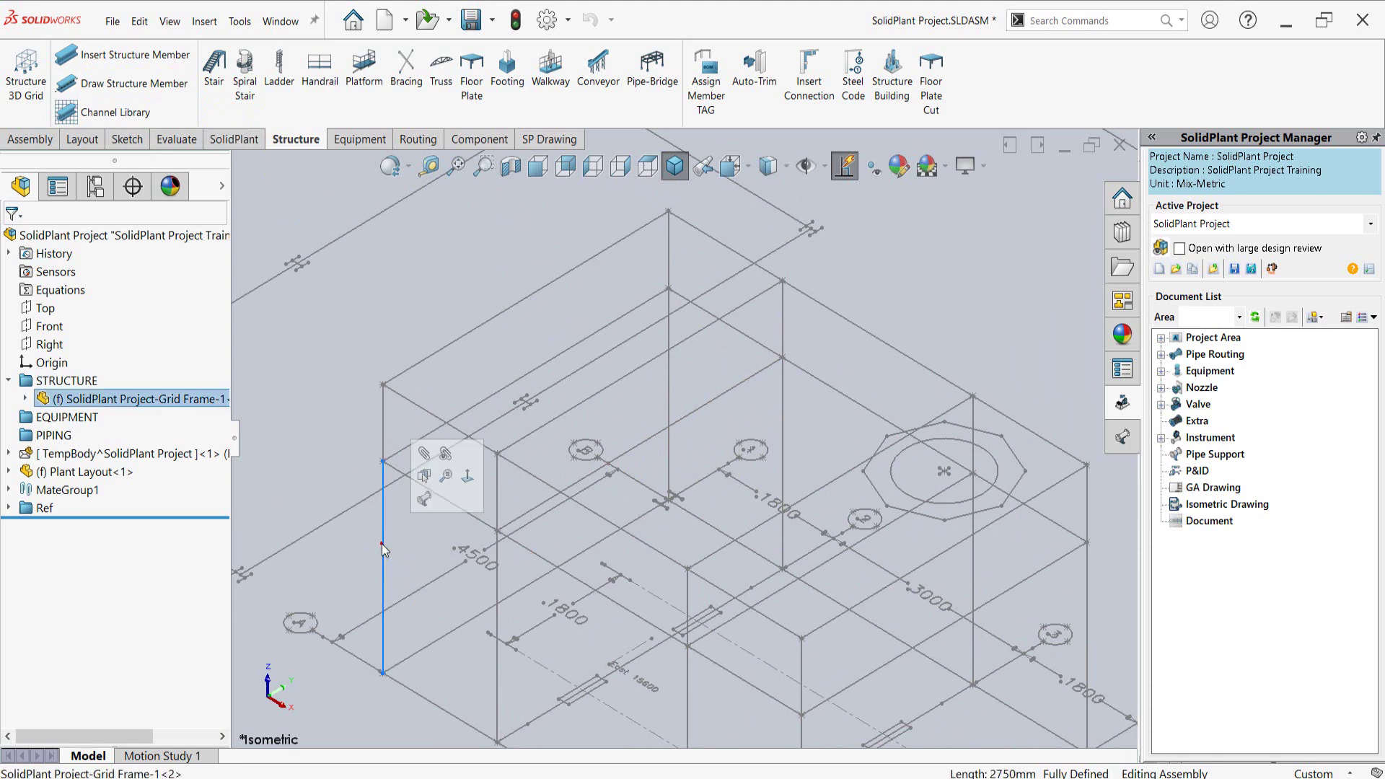
Start a structural member using ANSI Inch Standard, W Section, size W8x40.
click(137, 58)
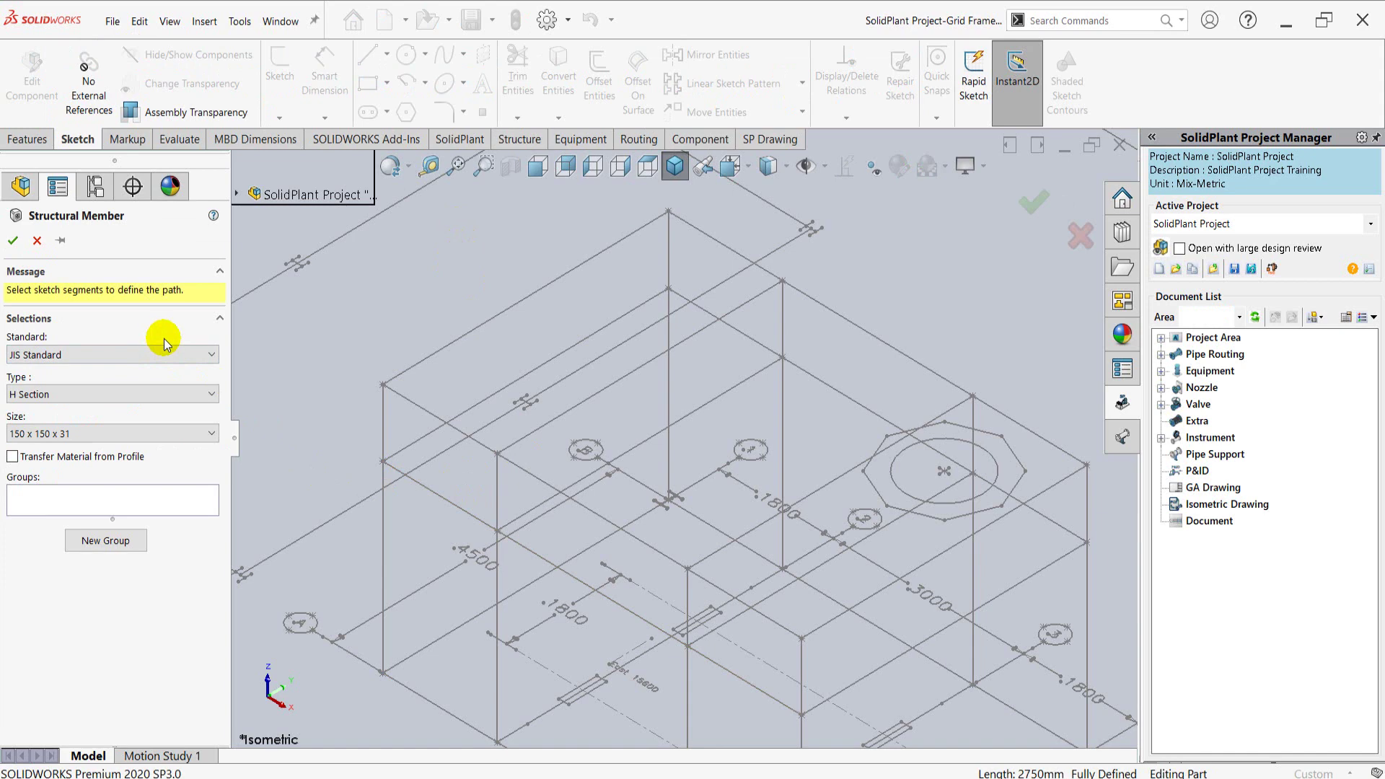
click(92, 354)
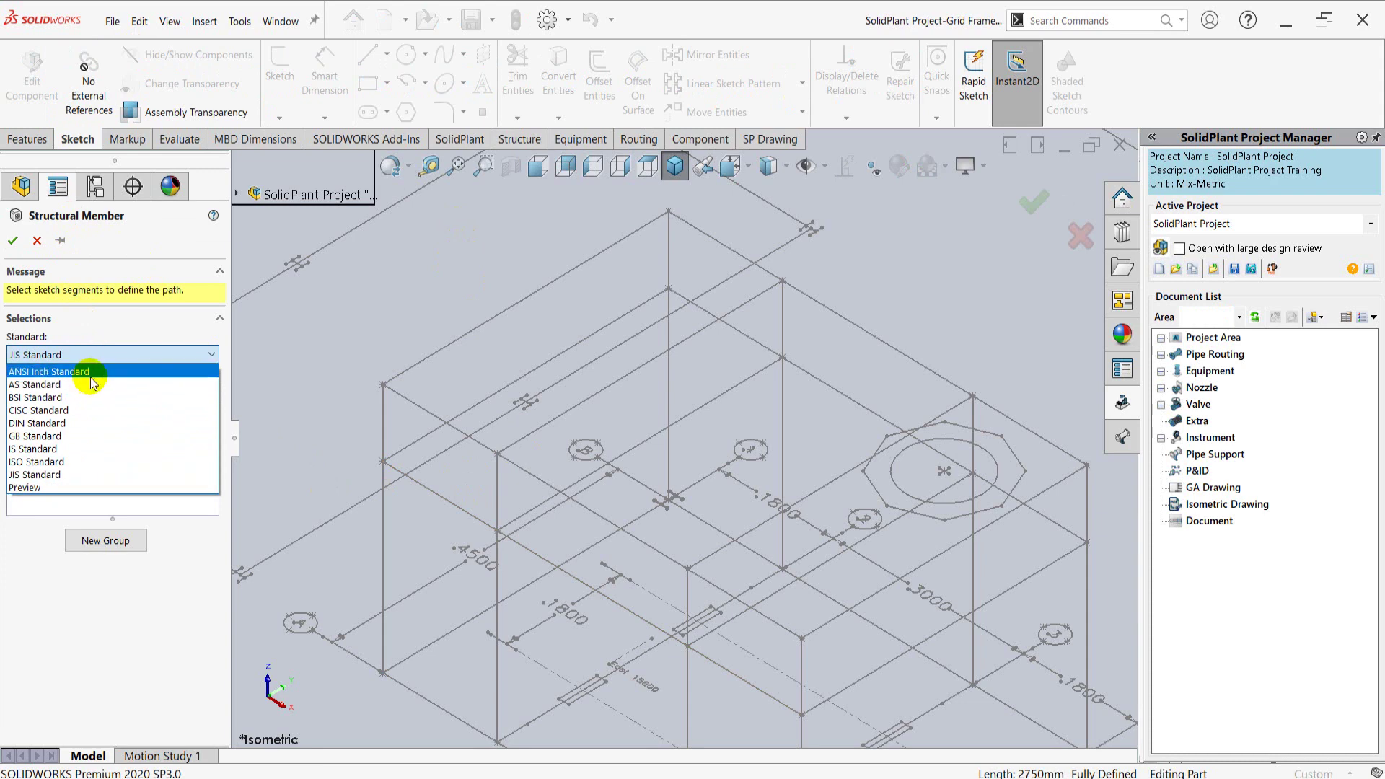
click(90, 372)
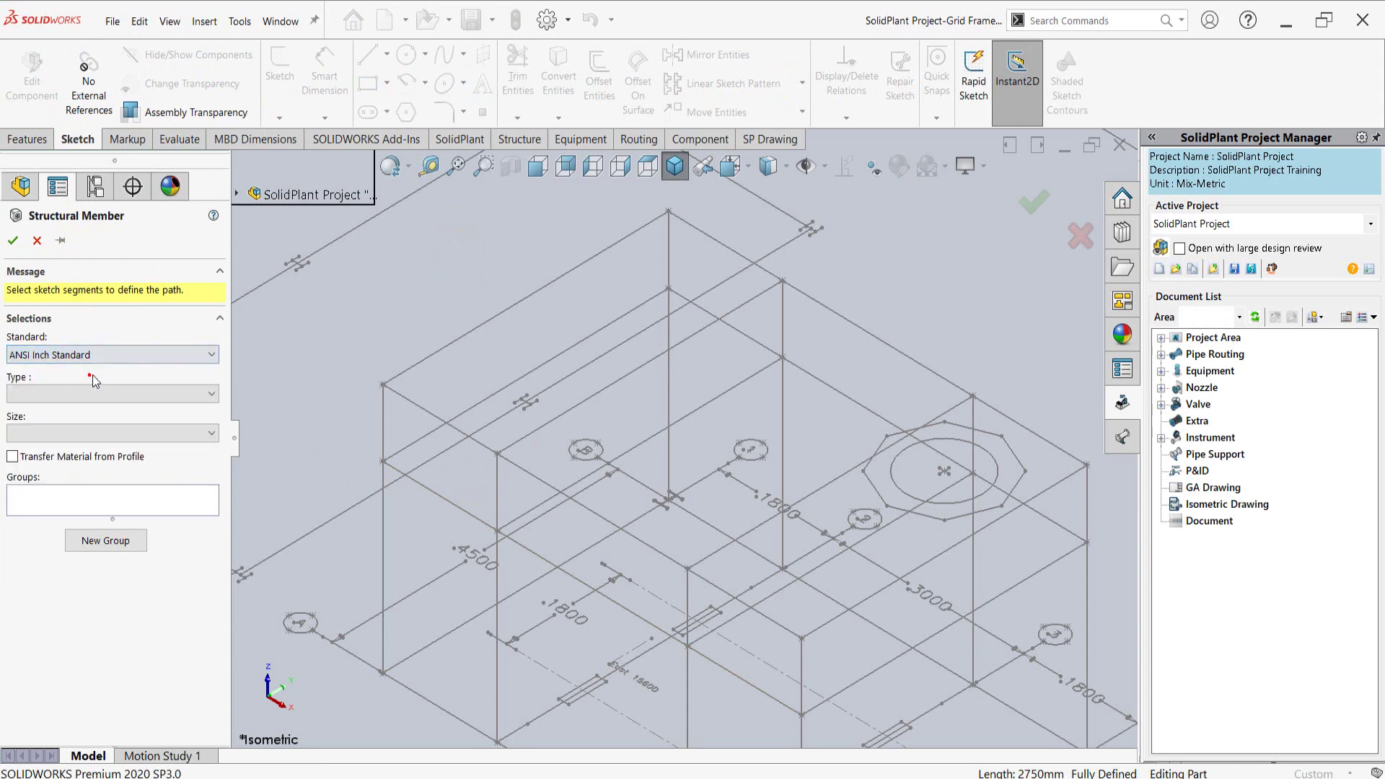
click(111, 393)
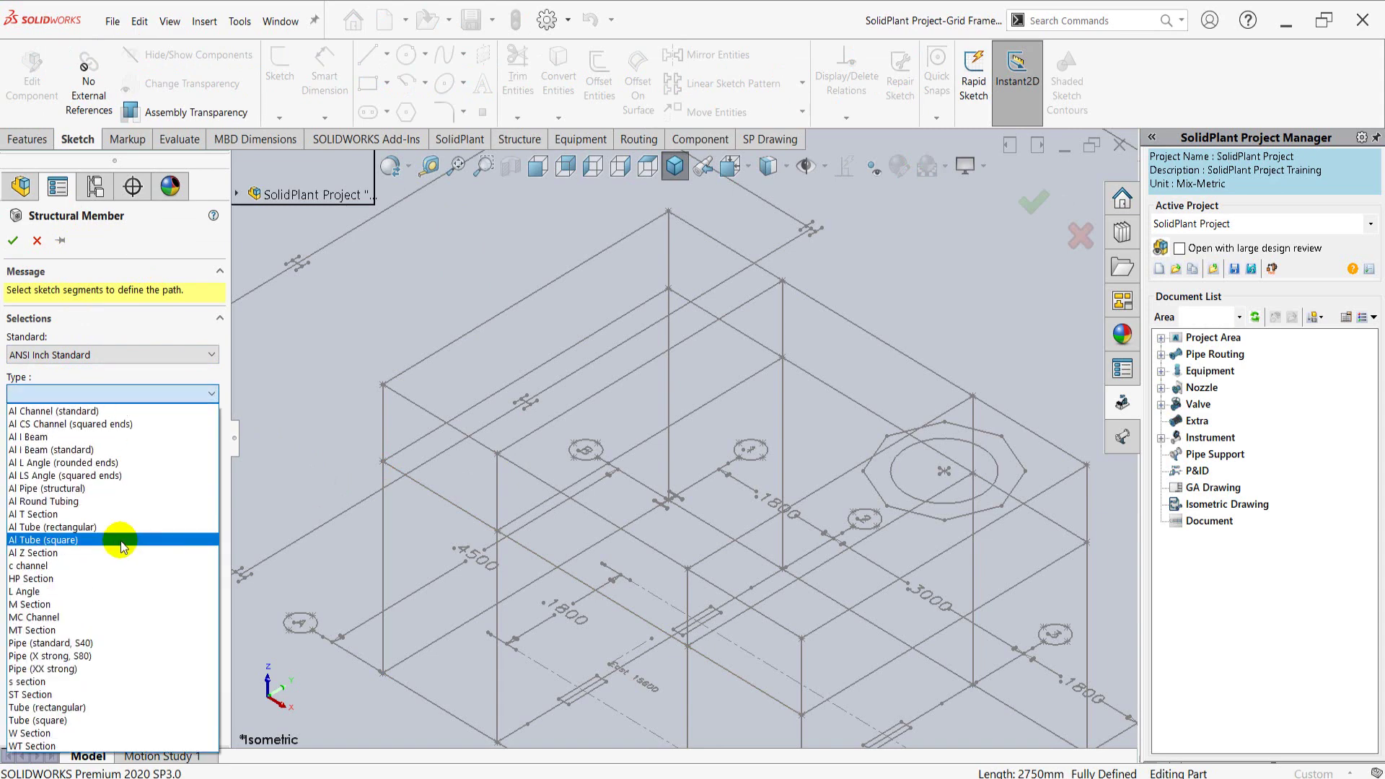
click(110, 736)
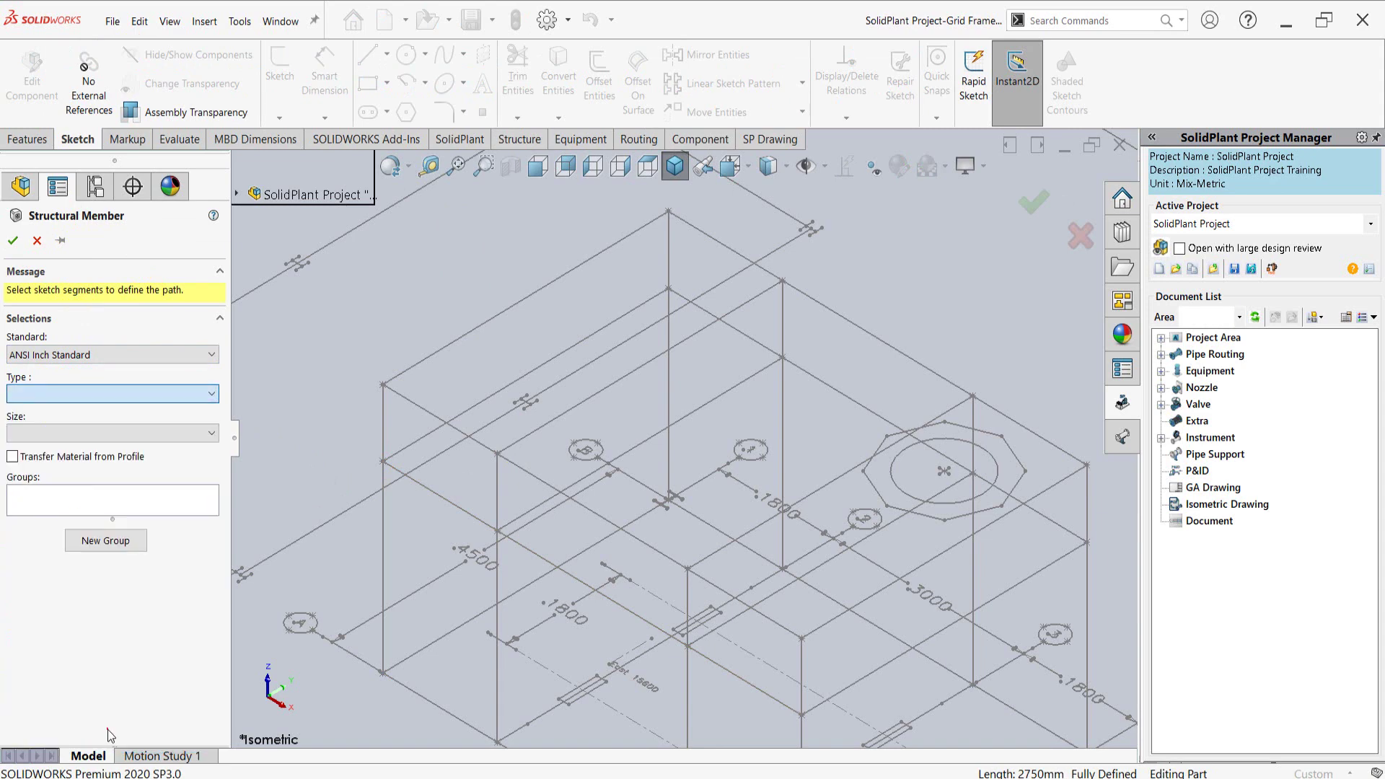
click(94, 433)
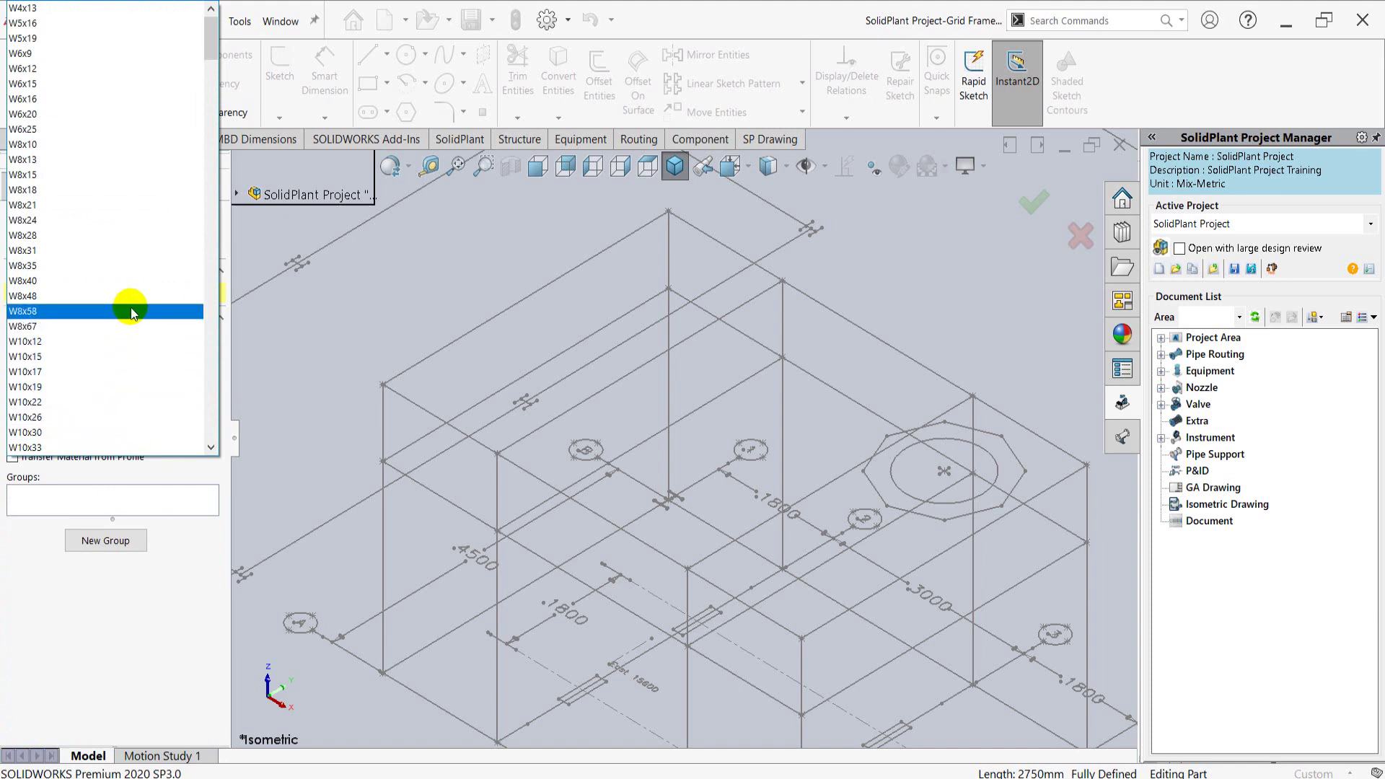
click(129, 281)
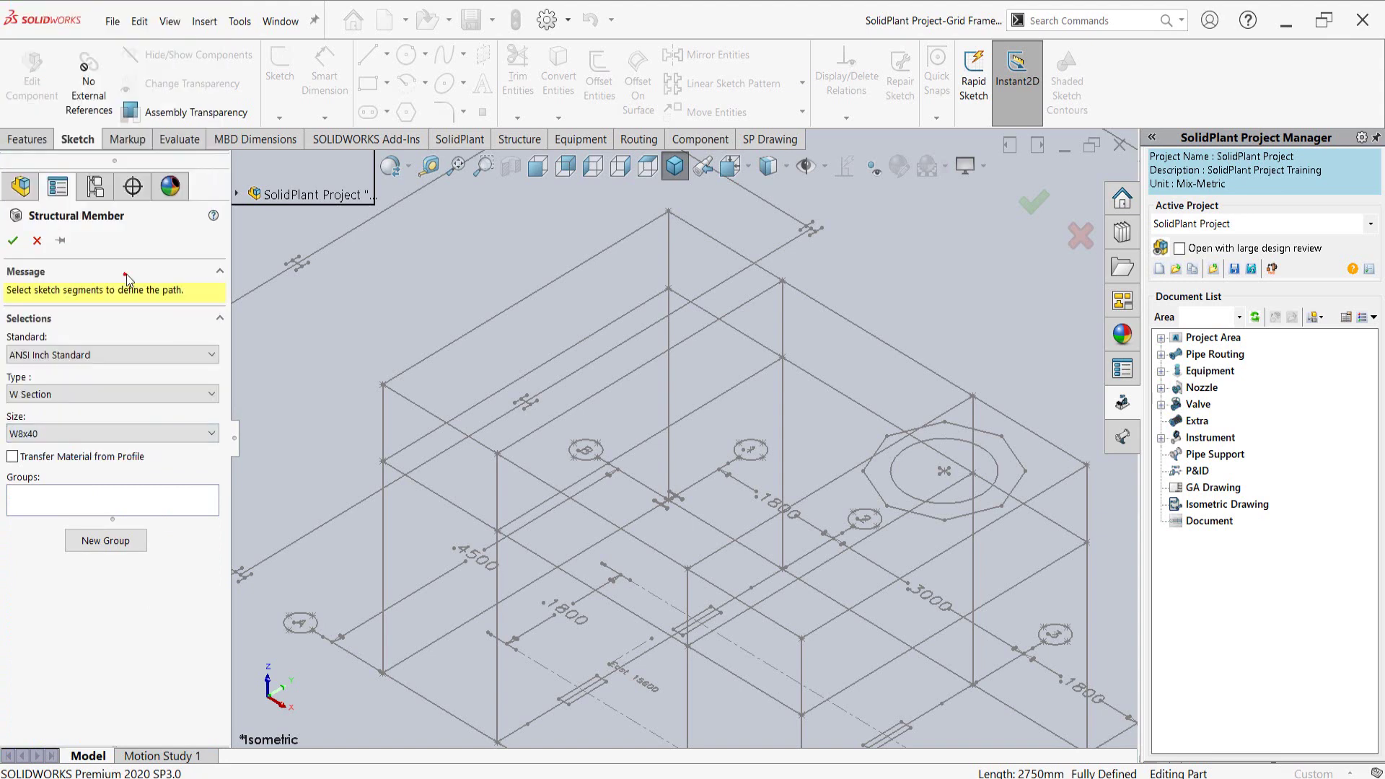
Use the four vertical grid line segments as paths to build two full-height W8x40 columns.
click(381, 559)
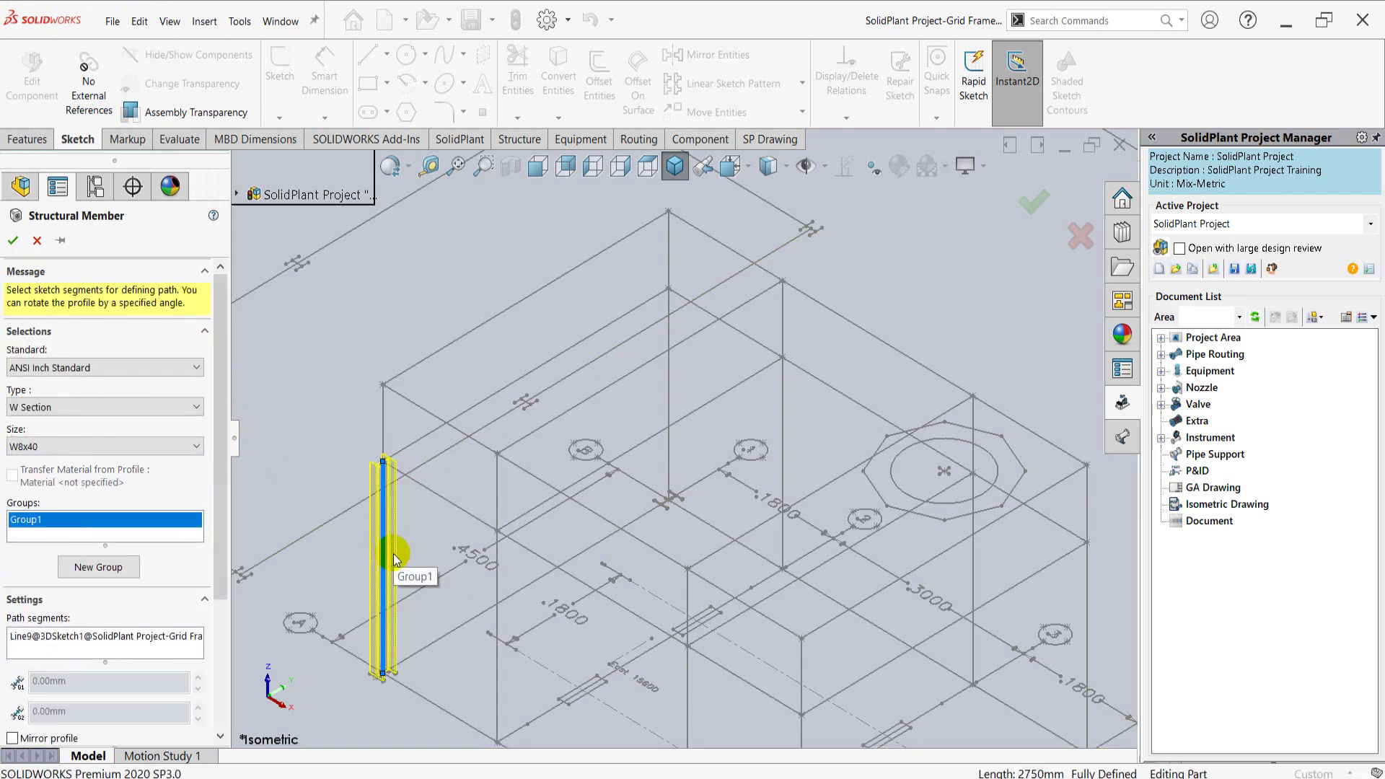
click(669, 377)
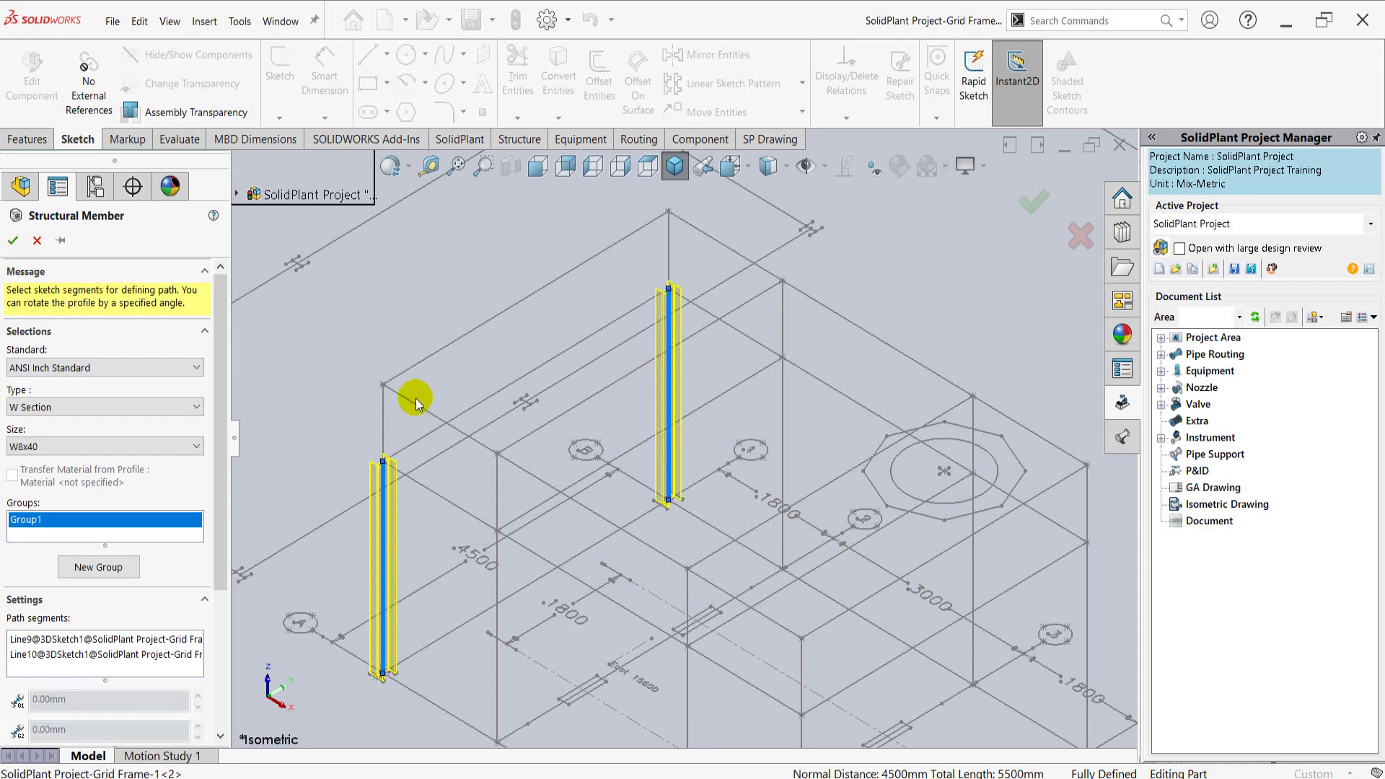
click(383, 413)
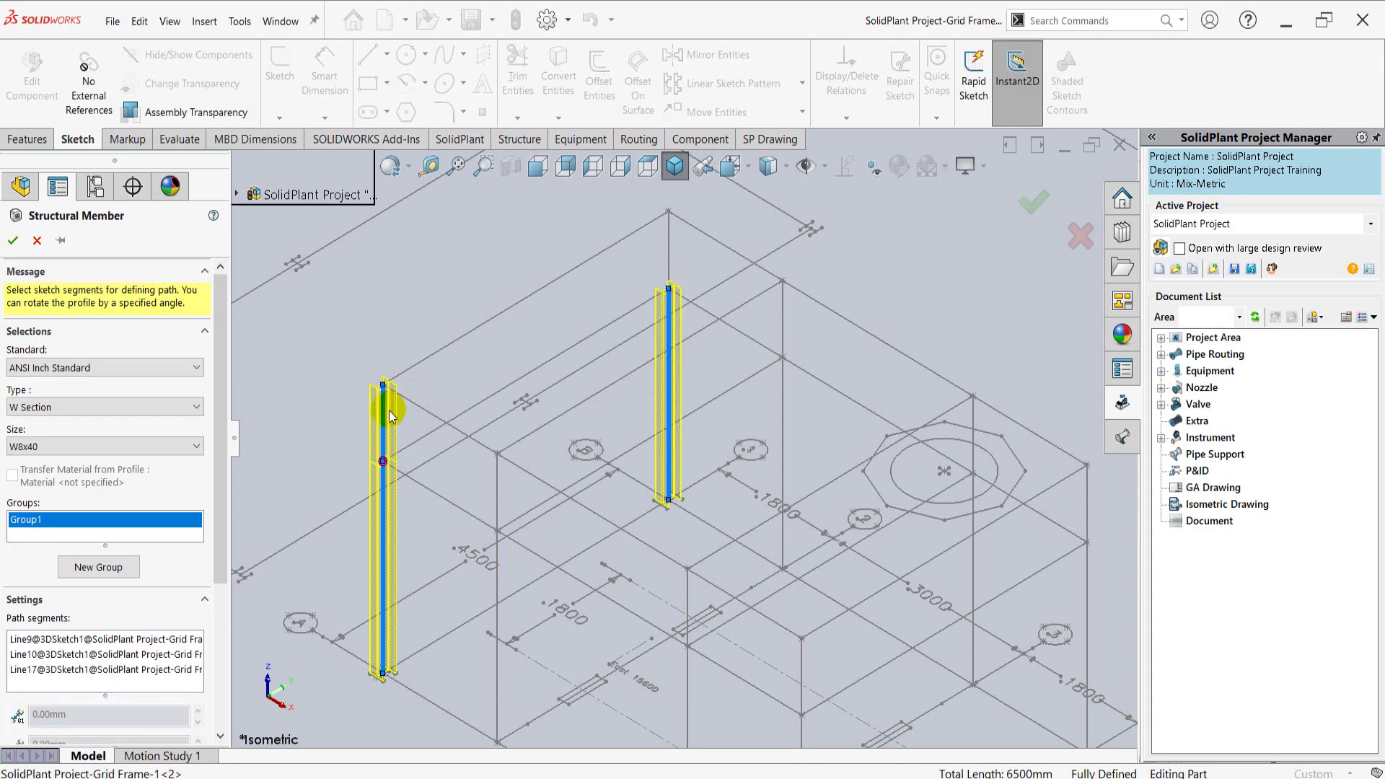
click(669, 243)
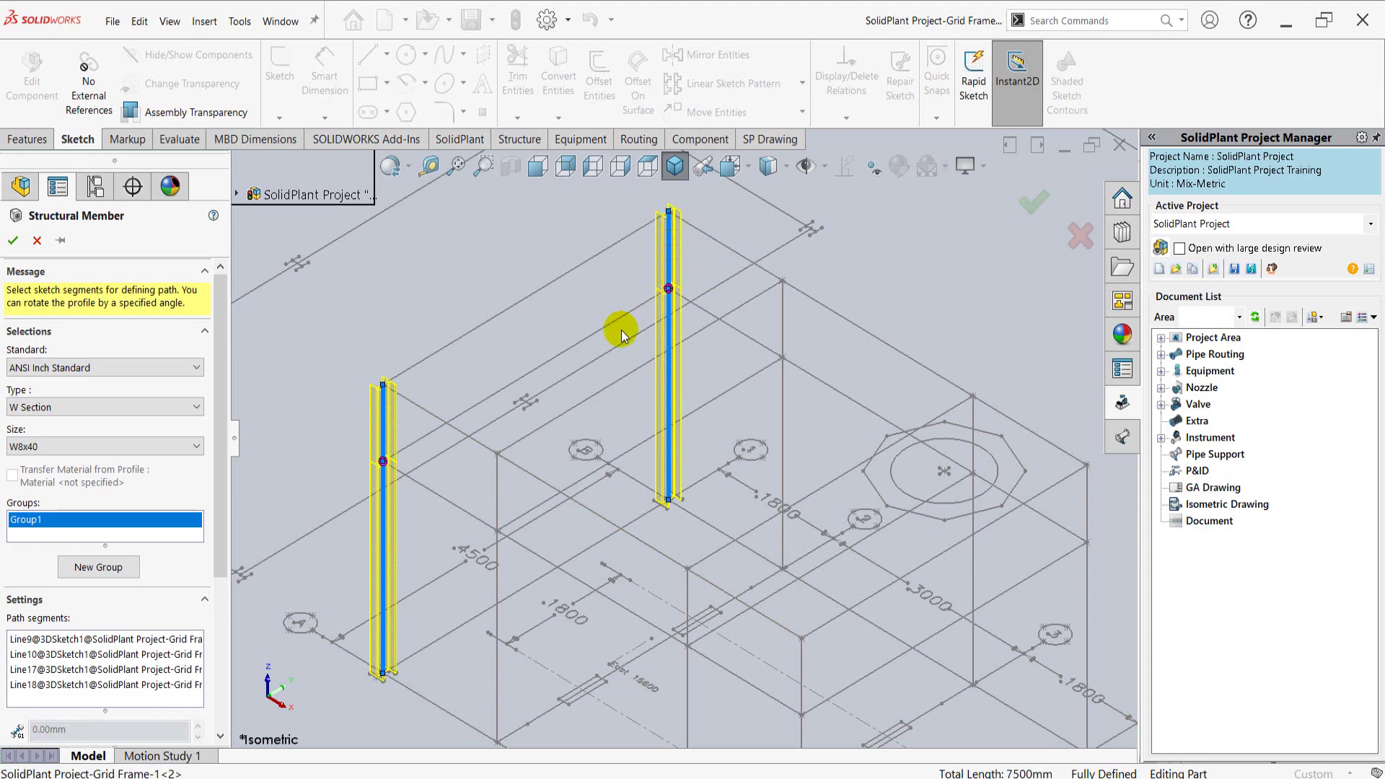
scroll(443, 436, up, 1)
scroll(392, 487, up, 1)
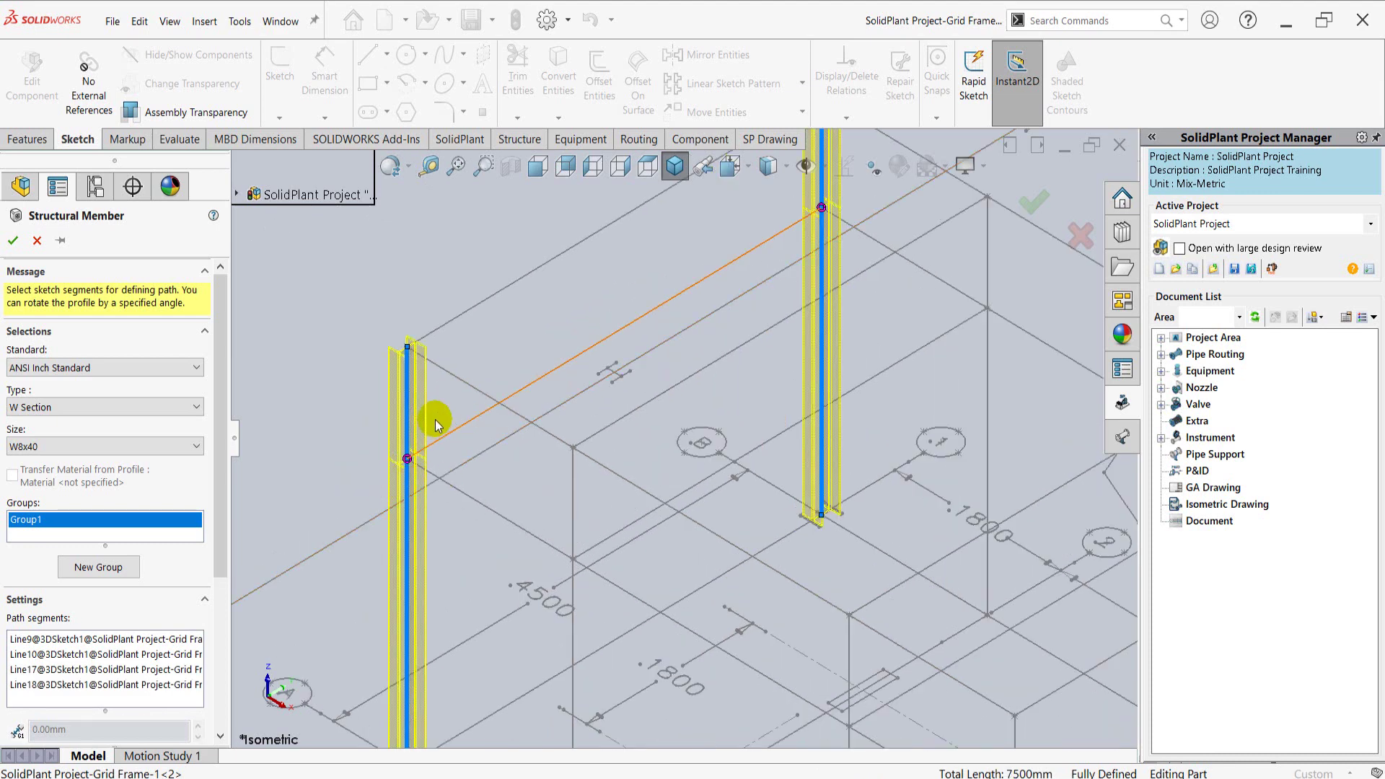
scroll(436, 418, up, 1)
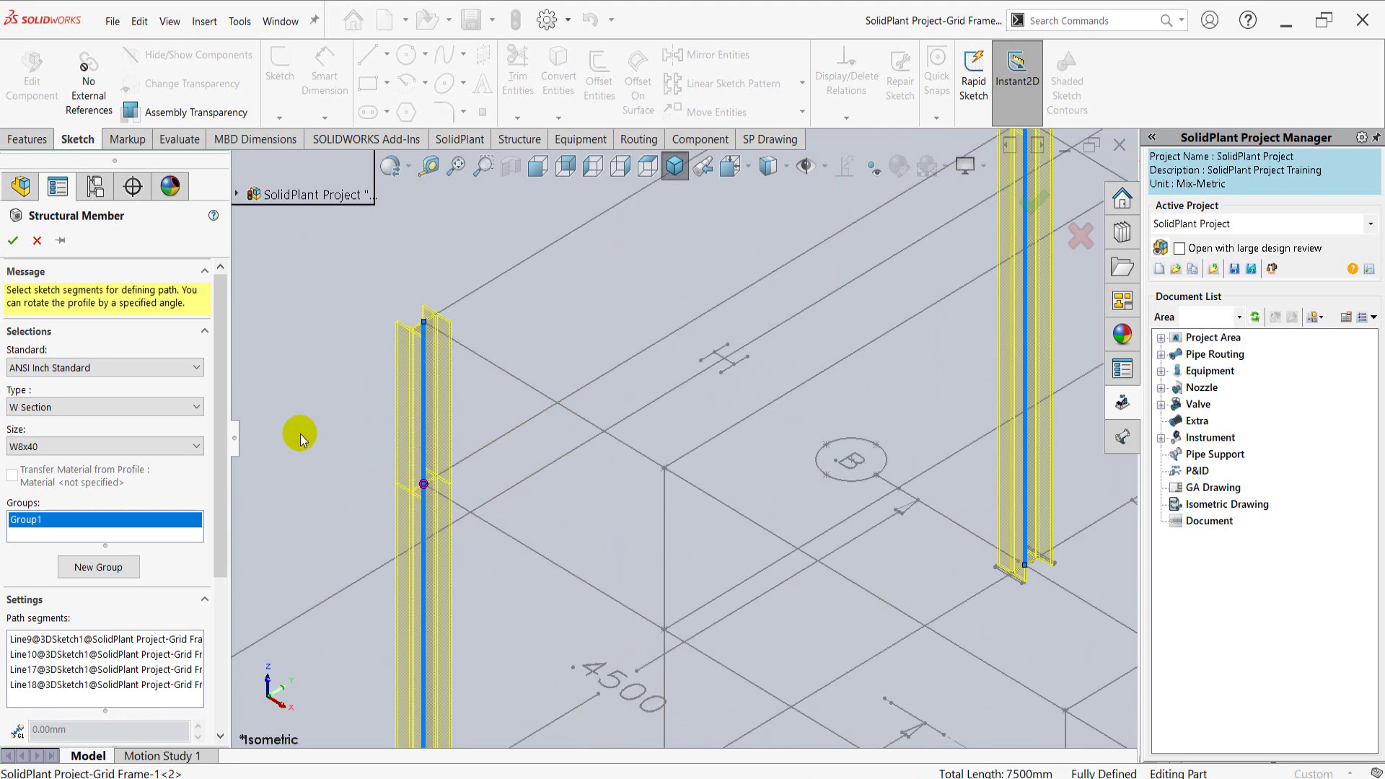
scroll(216, 390, down, 3)
mouse_move(232, 469)
mouse_down()
mouse_move(229, 541)
mouse_move(232, 375)
mouse_up()
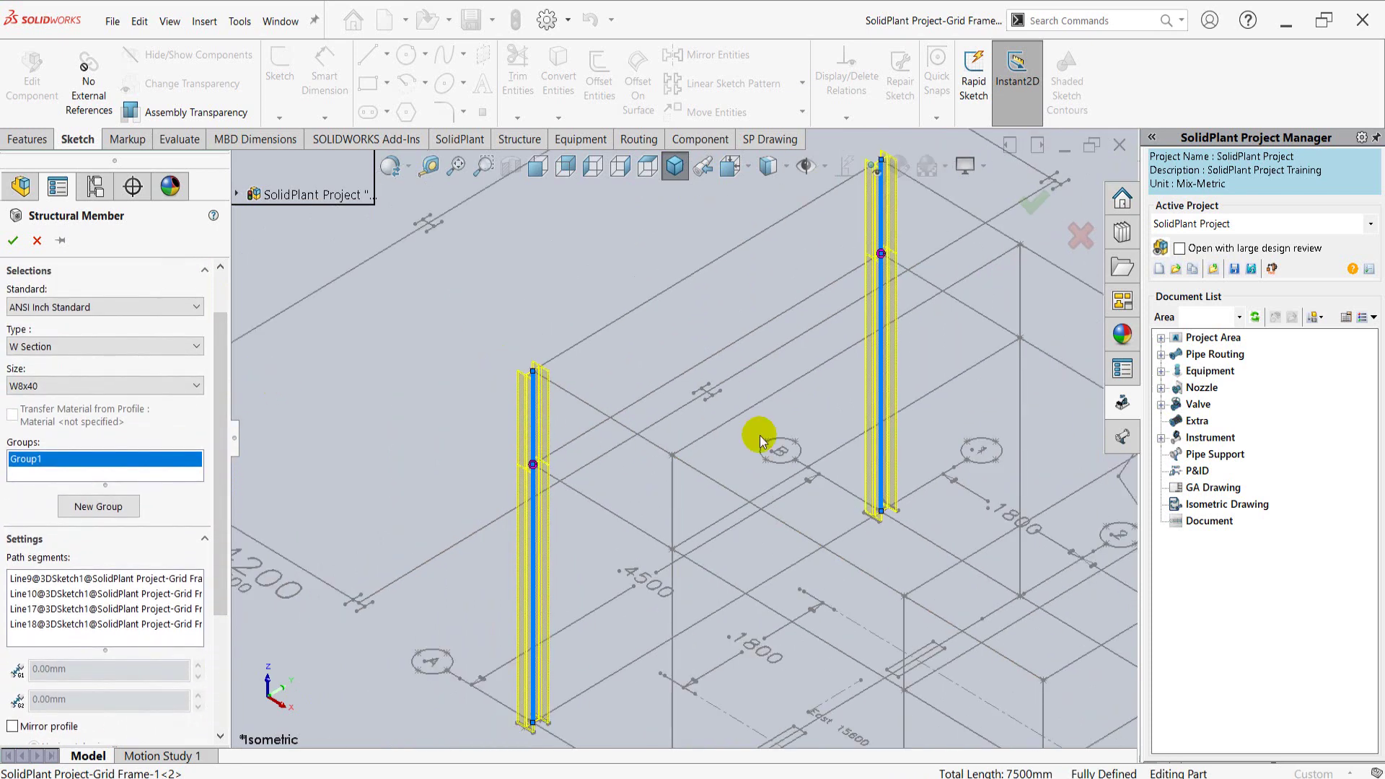
key(Left)
key(Left)
key(Left)
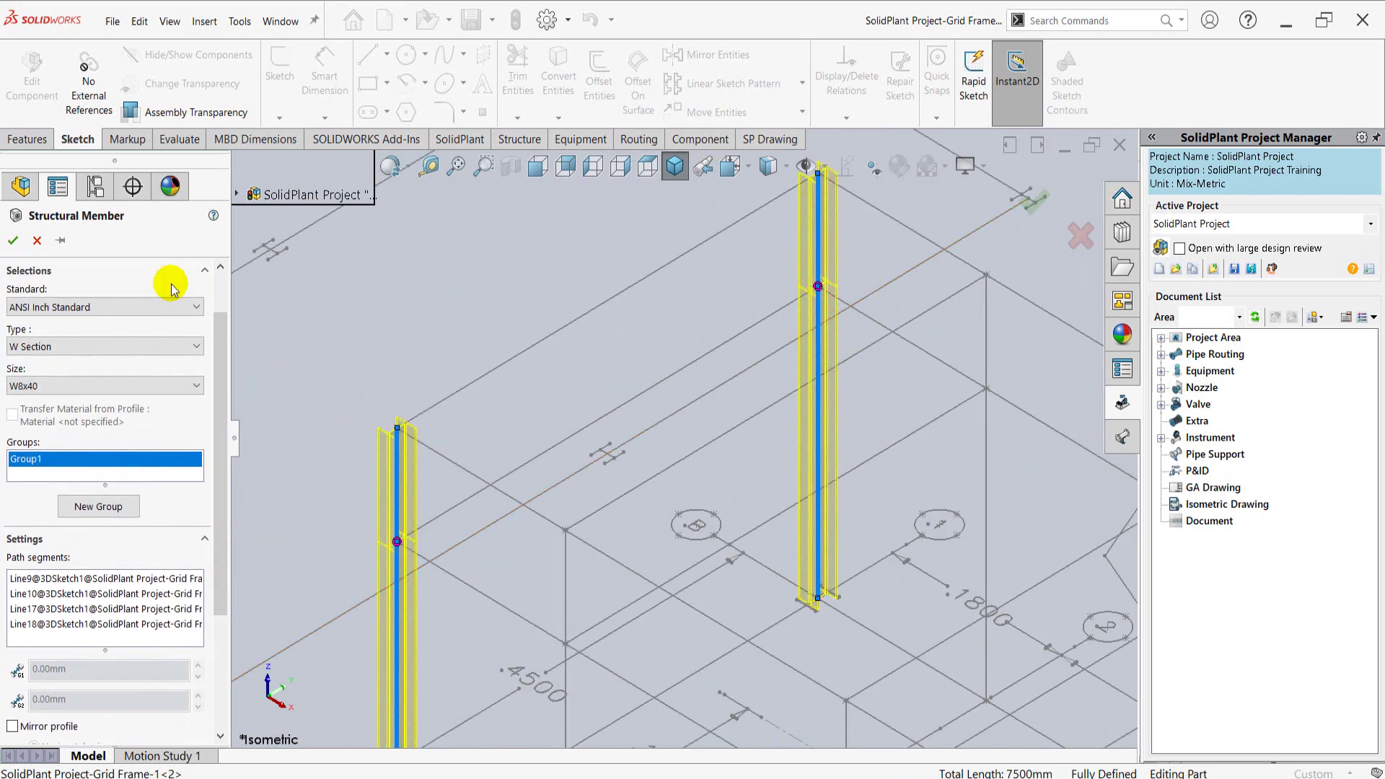
click(1042, 210)
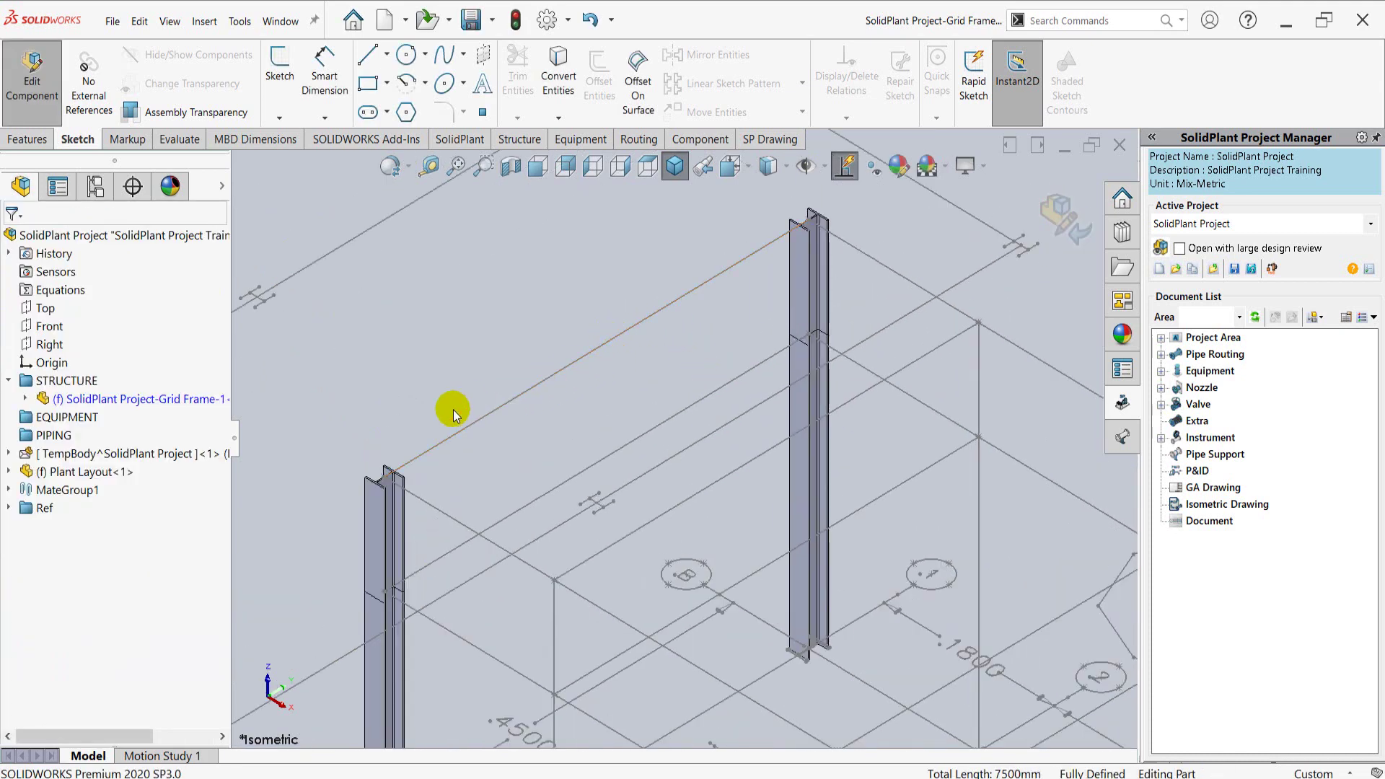
Sketch a 4500 mm beam line joining the two column tops.
click(539, 383)
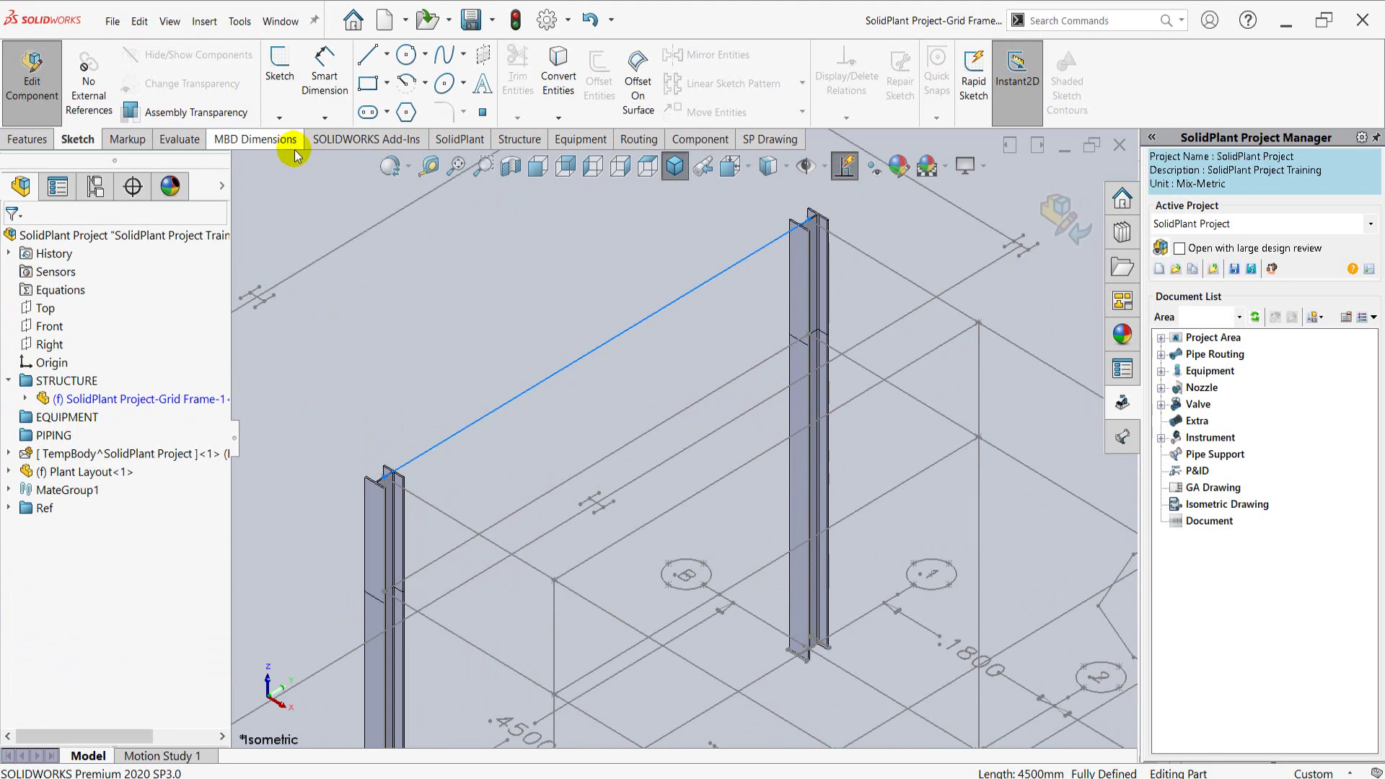
click(534, 141)
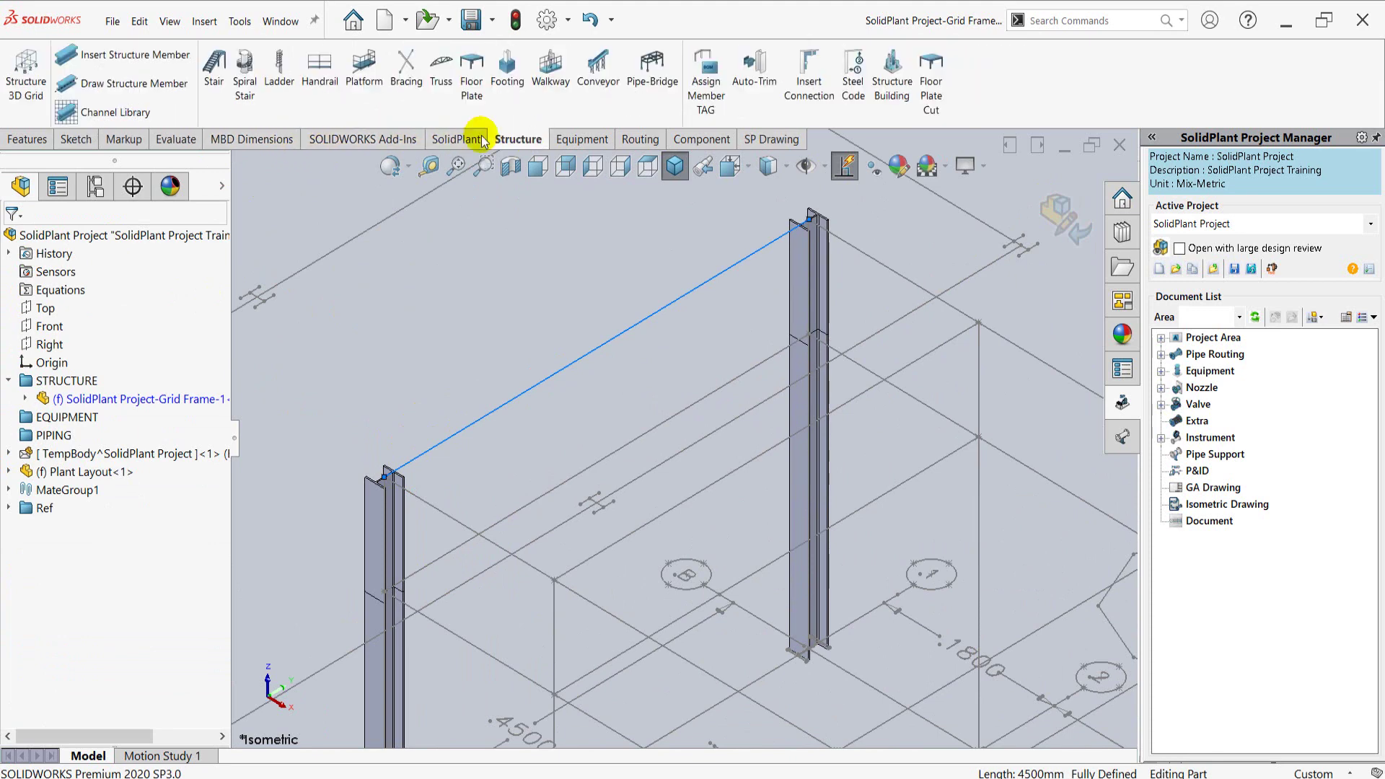
click(137, 85)
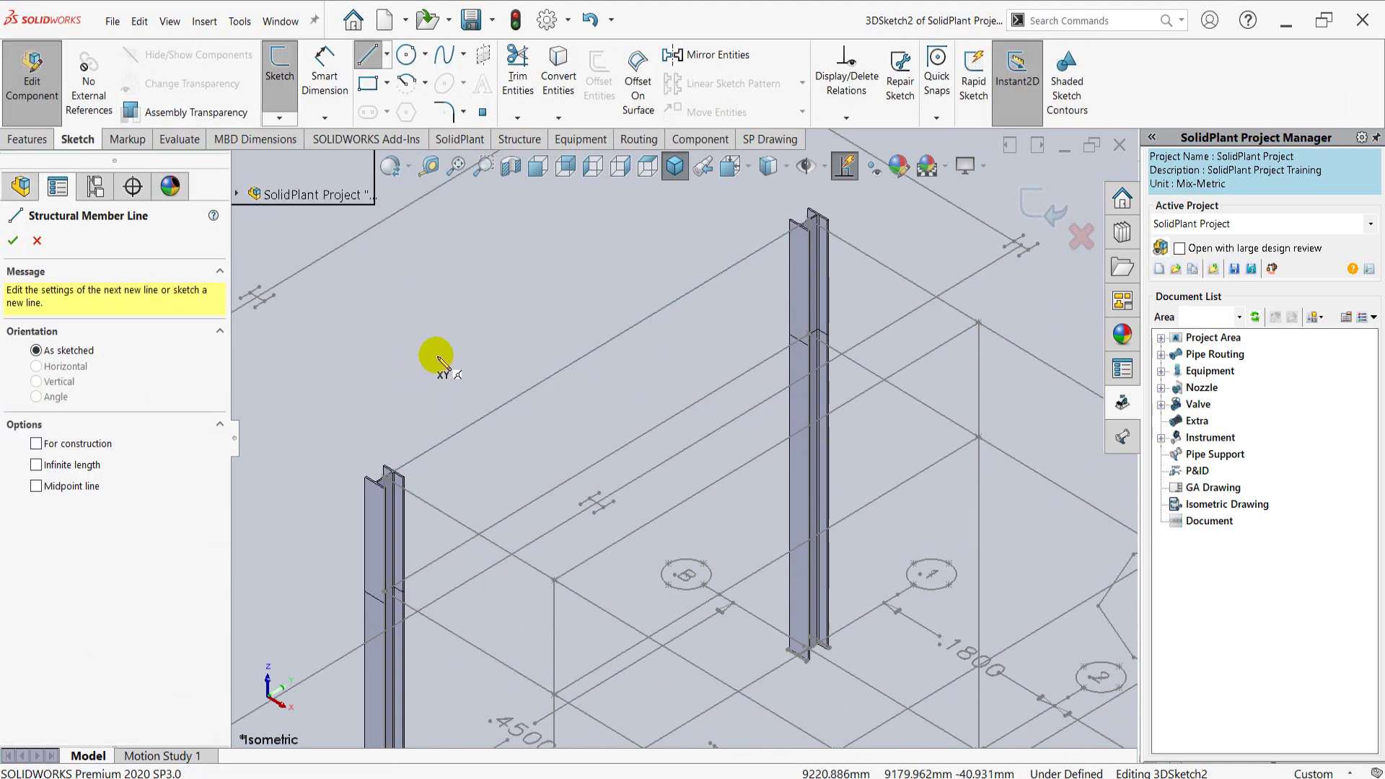
scroll(451, 356, down, 3)
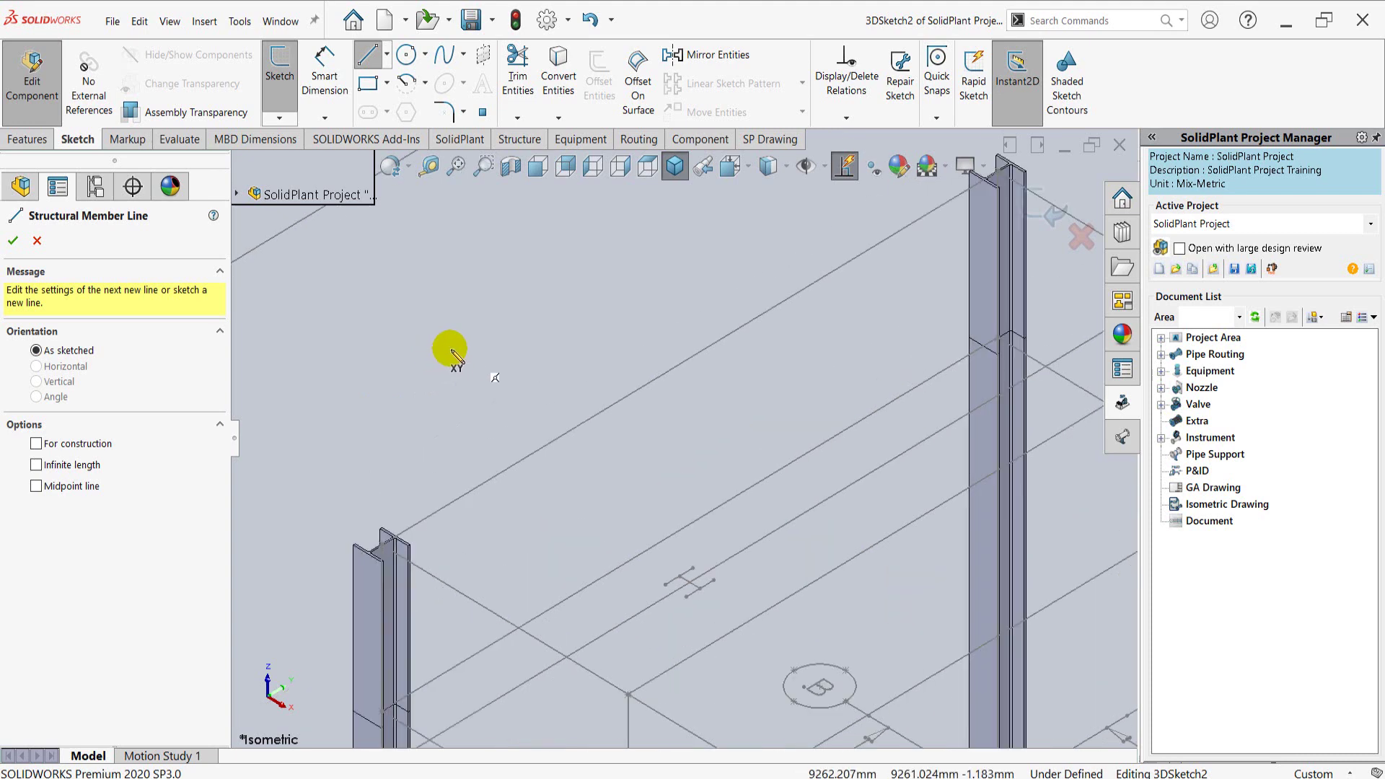
scroll(462, 616, down, 2)
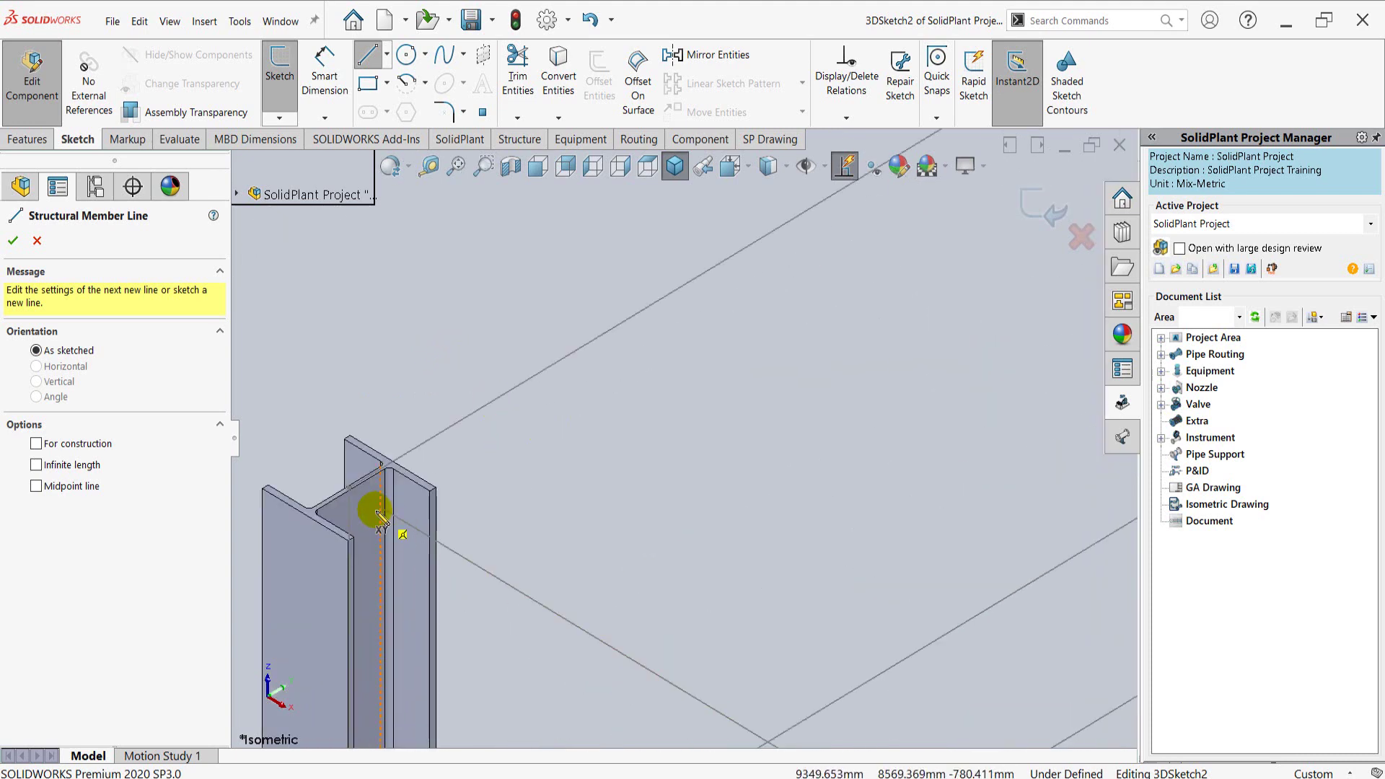
click(349, 488)
scroll(349, 487, up, 3)
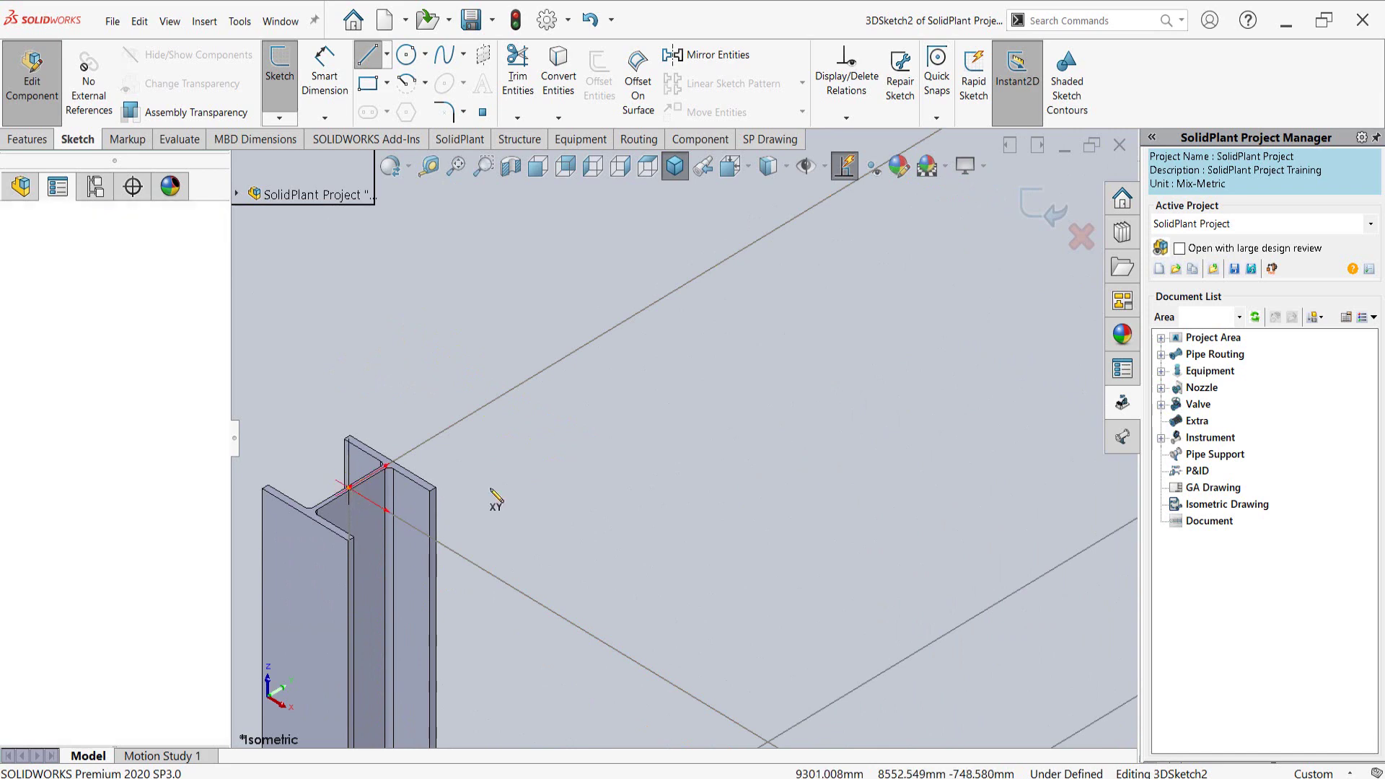
scroll(783, 380, down, 2)
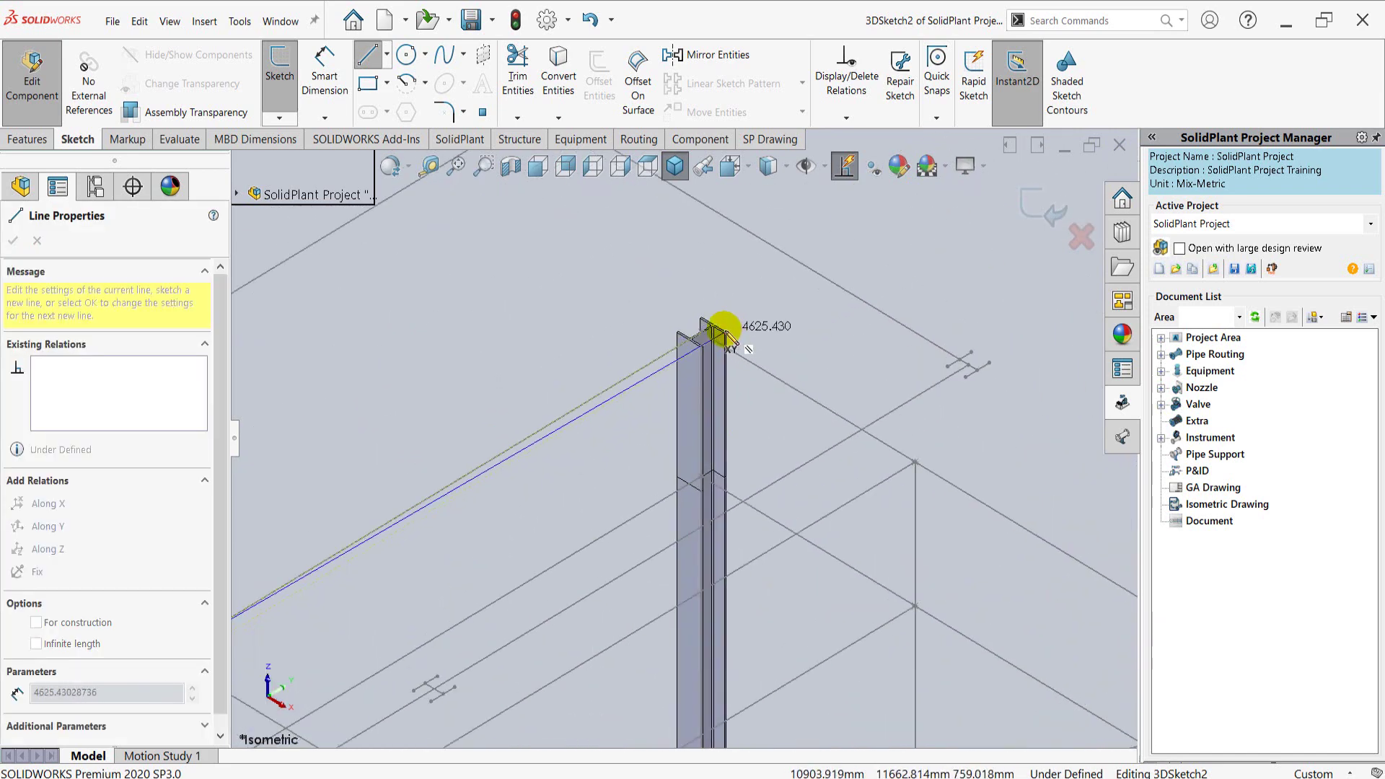
scroll(717, 325, down, 2)
scroll(649, 365, down, 2)
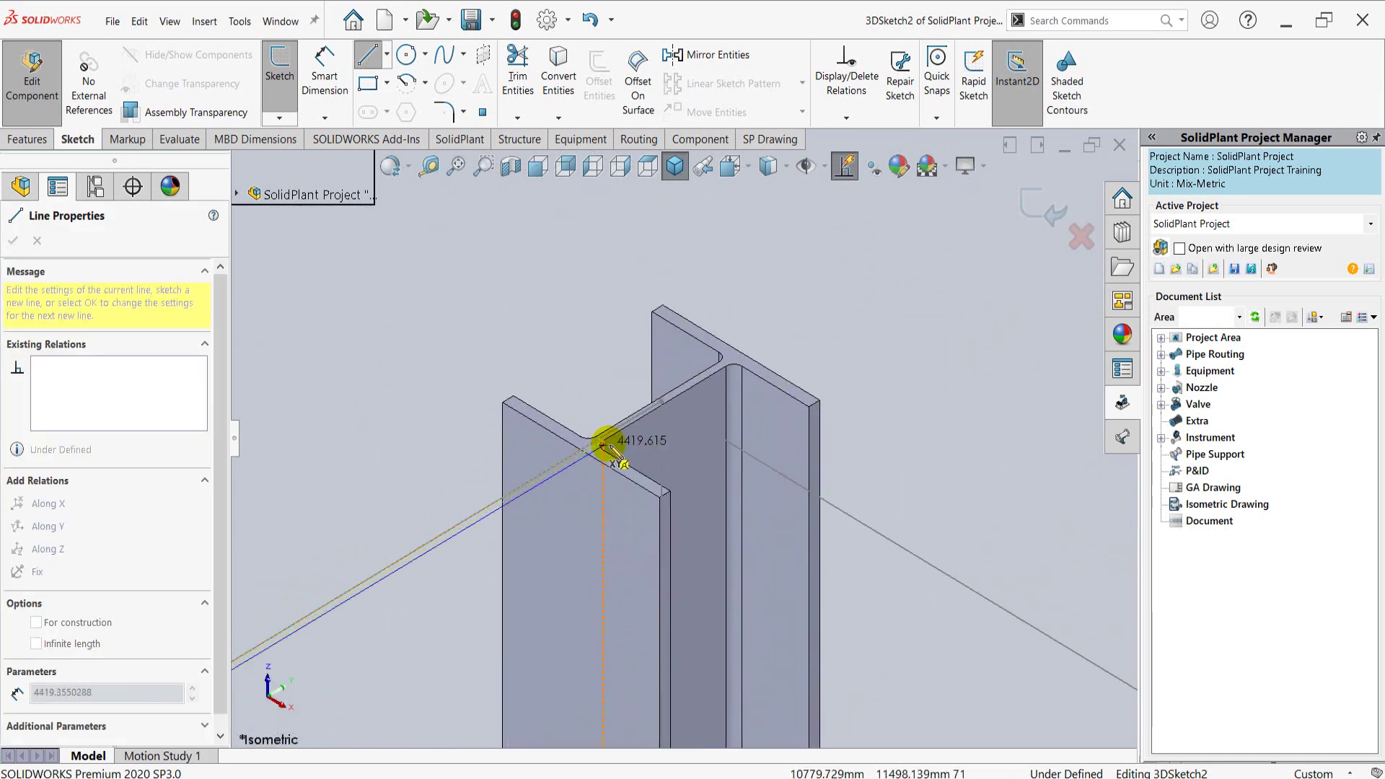
click(661, 402)
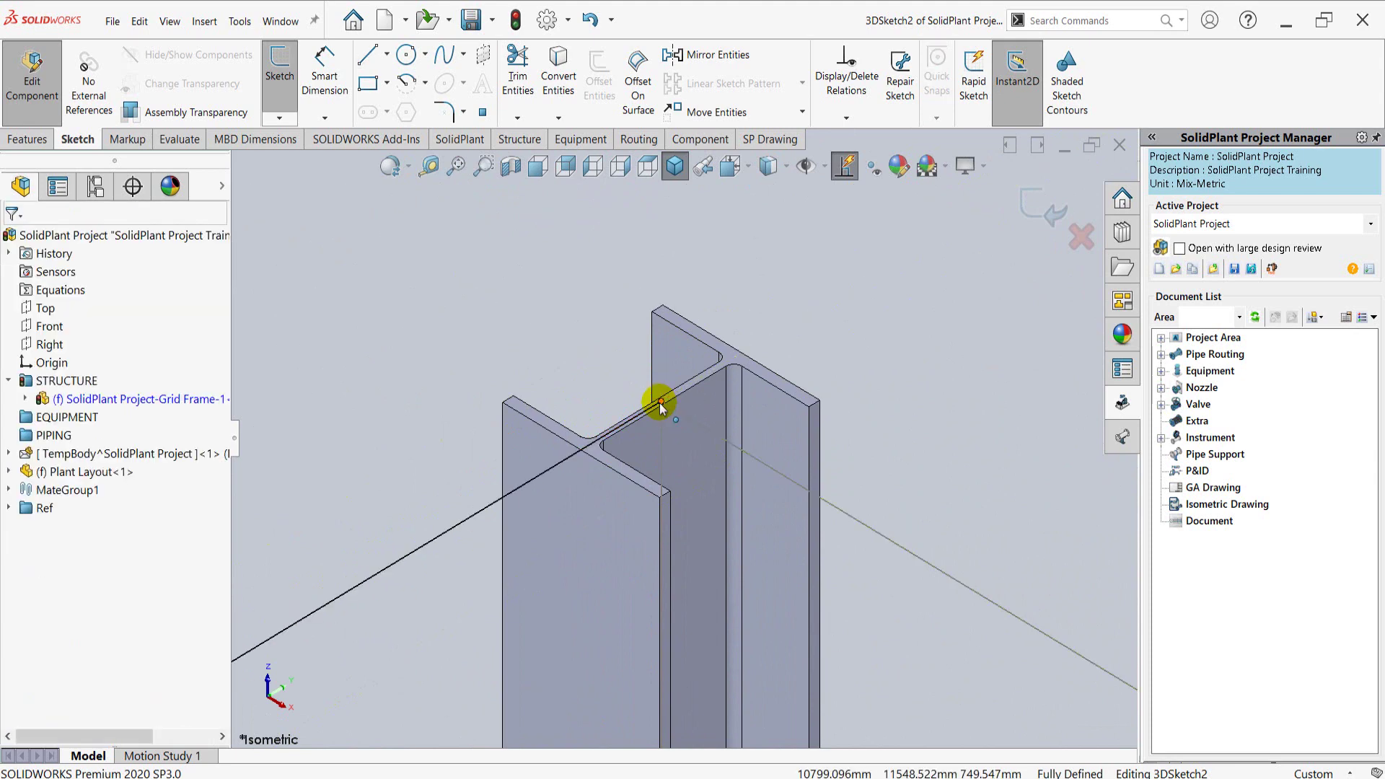
Sketch a second line between the columns at mid-height and stop drawing.
scroll(568, 435, up, 3)
scroll(587, 503, up, 2)
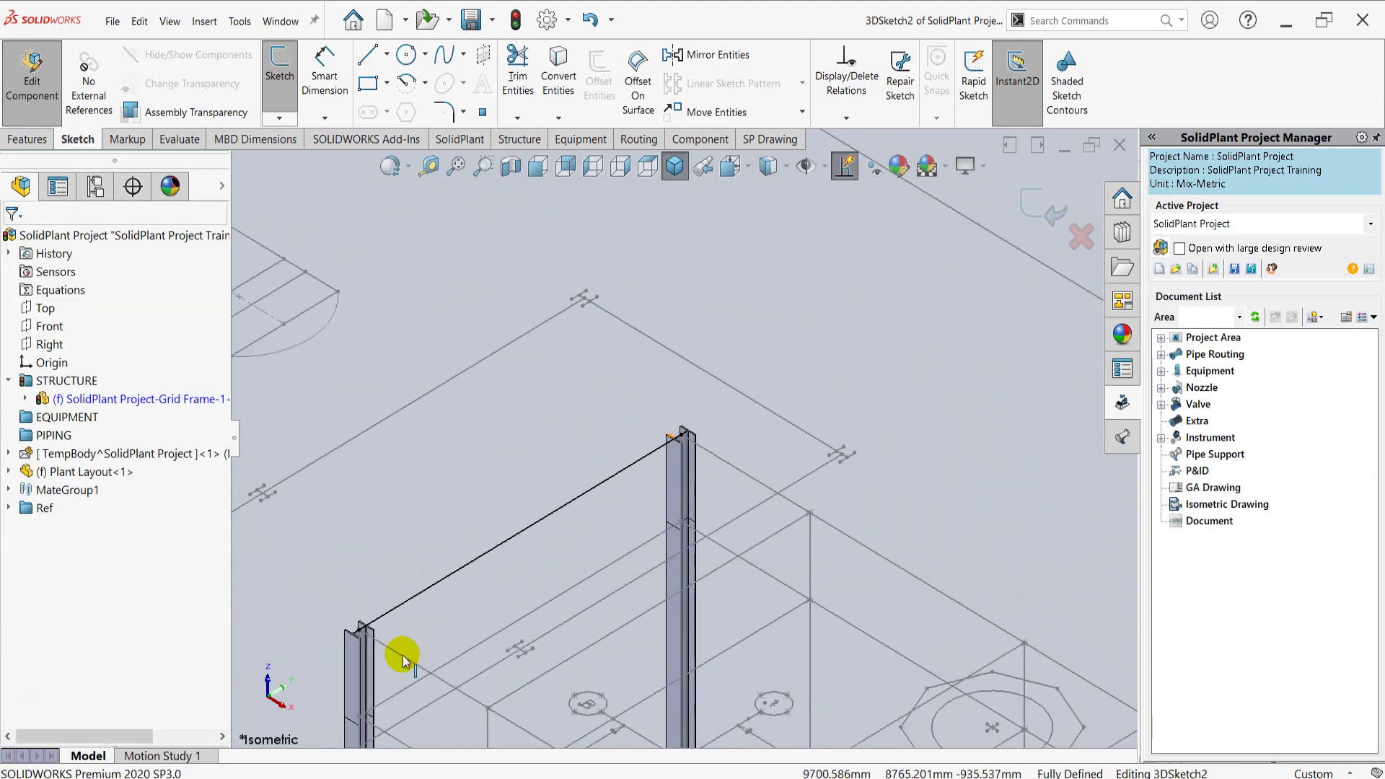
scroll(439, 653, down, 1)
ctrl+middle_drag(444, 651, 460, 554)
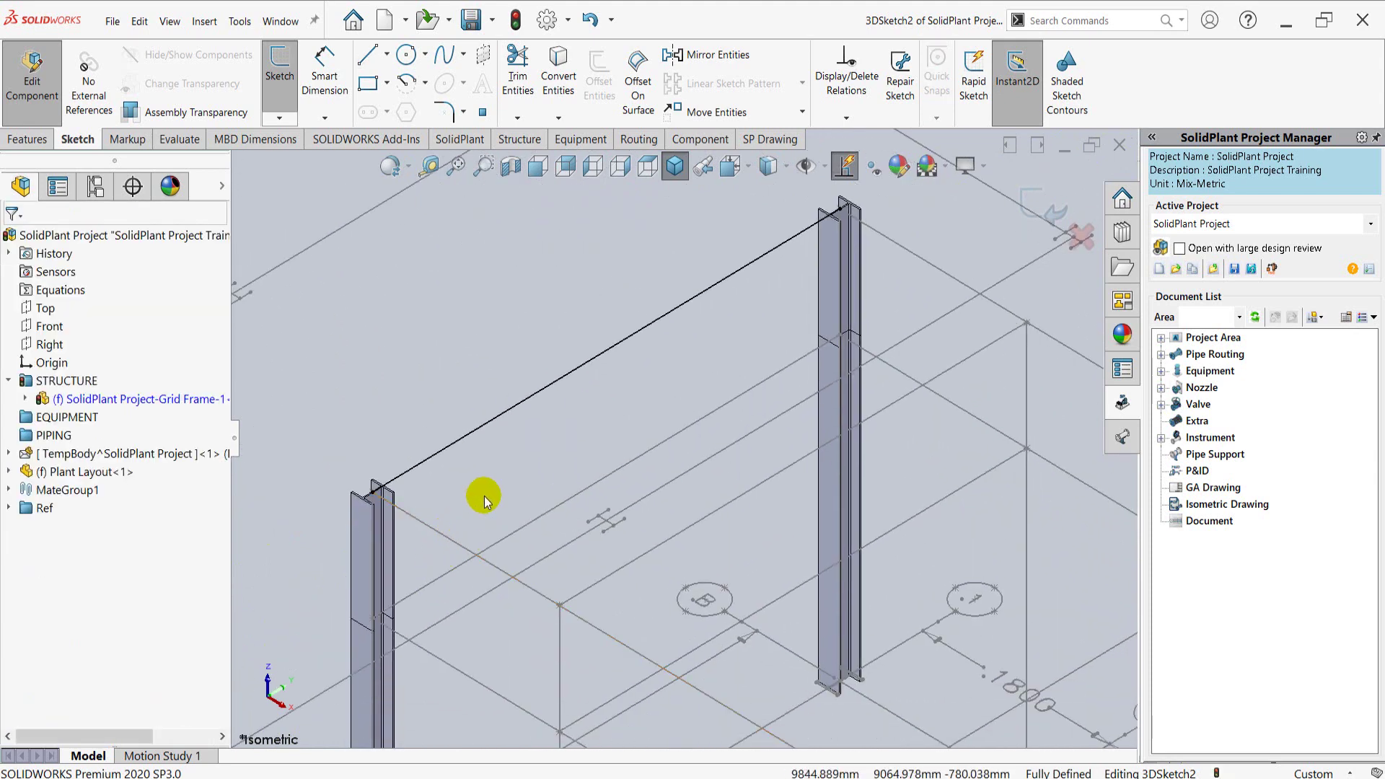
click(367, 54)
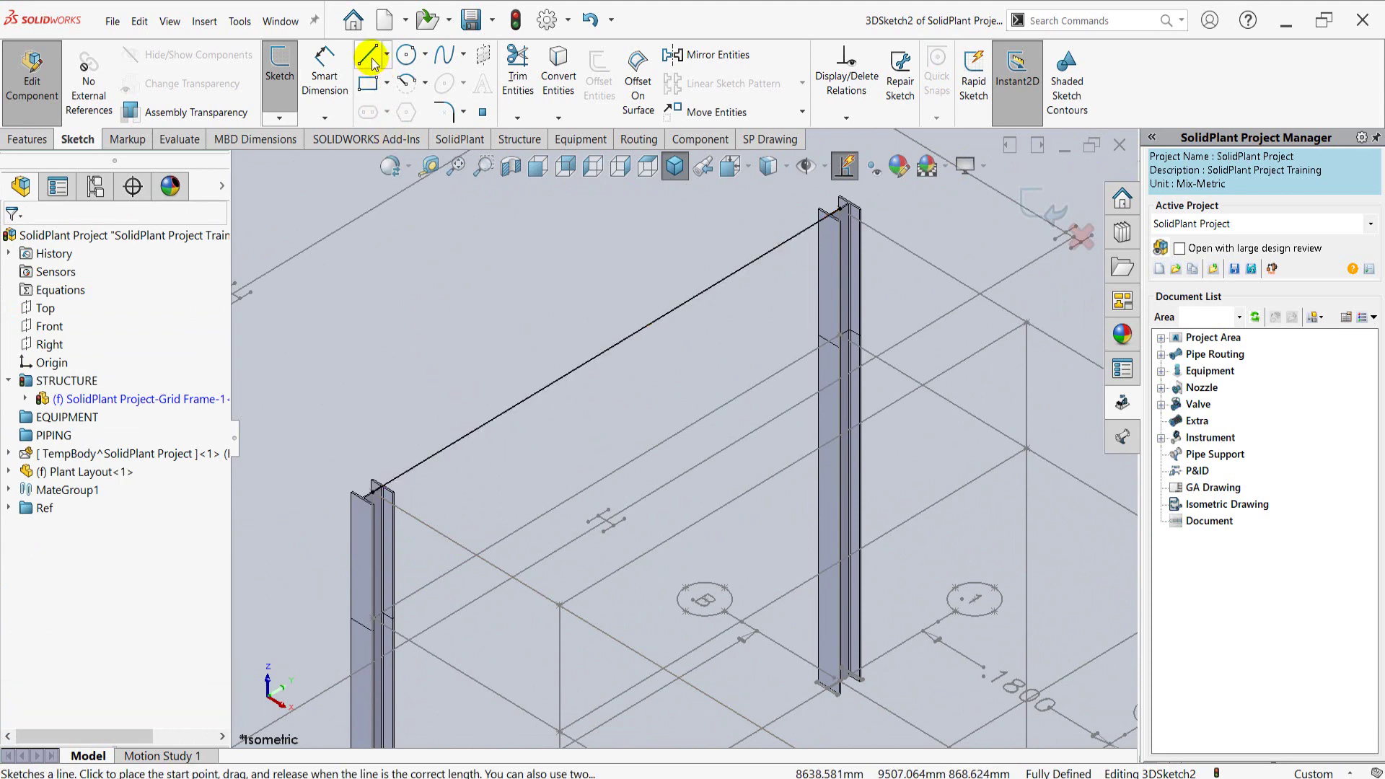
scroll(378, 609, down, 2)
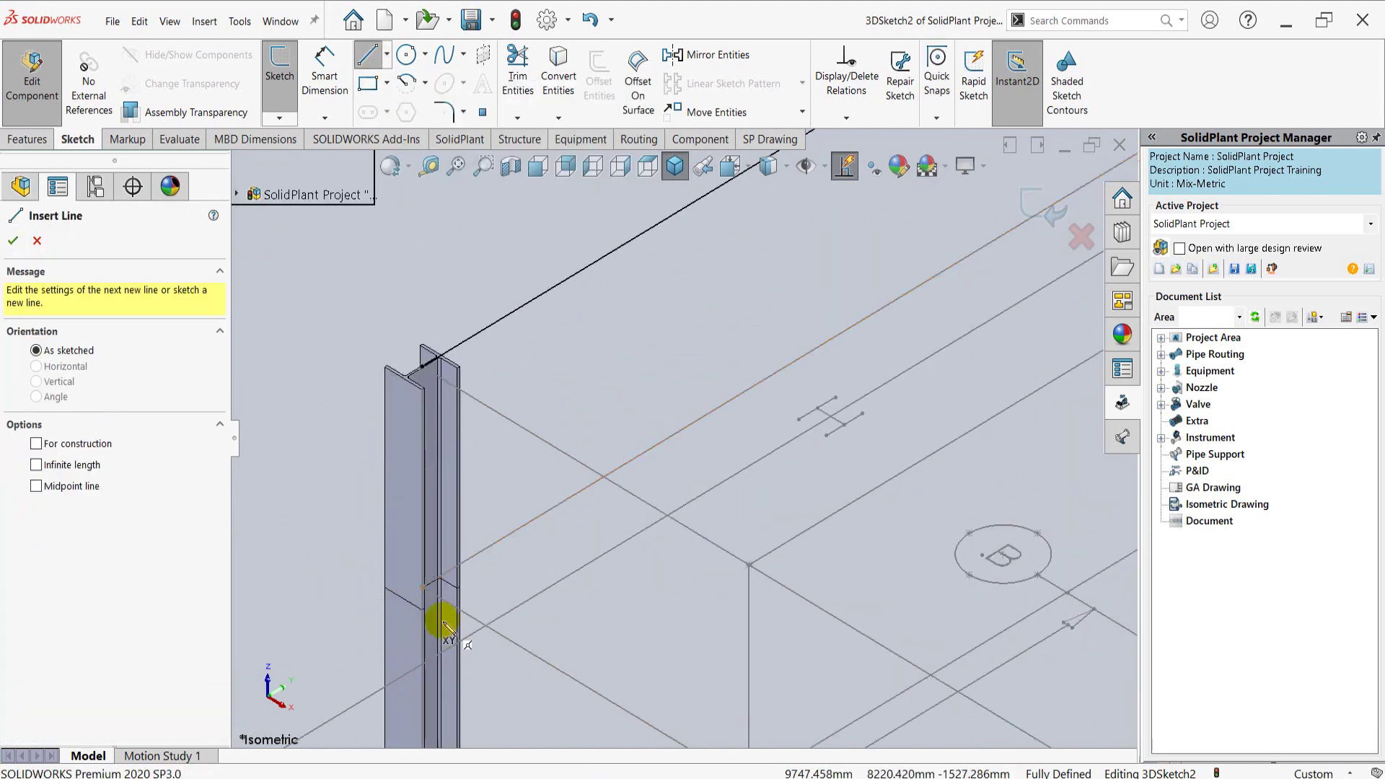
click(424, 588)
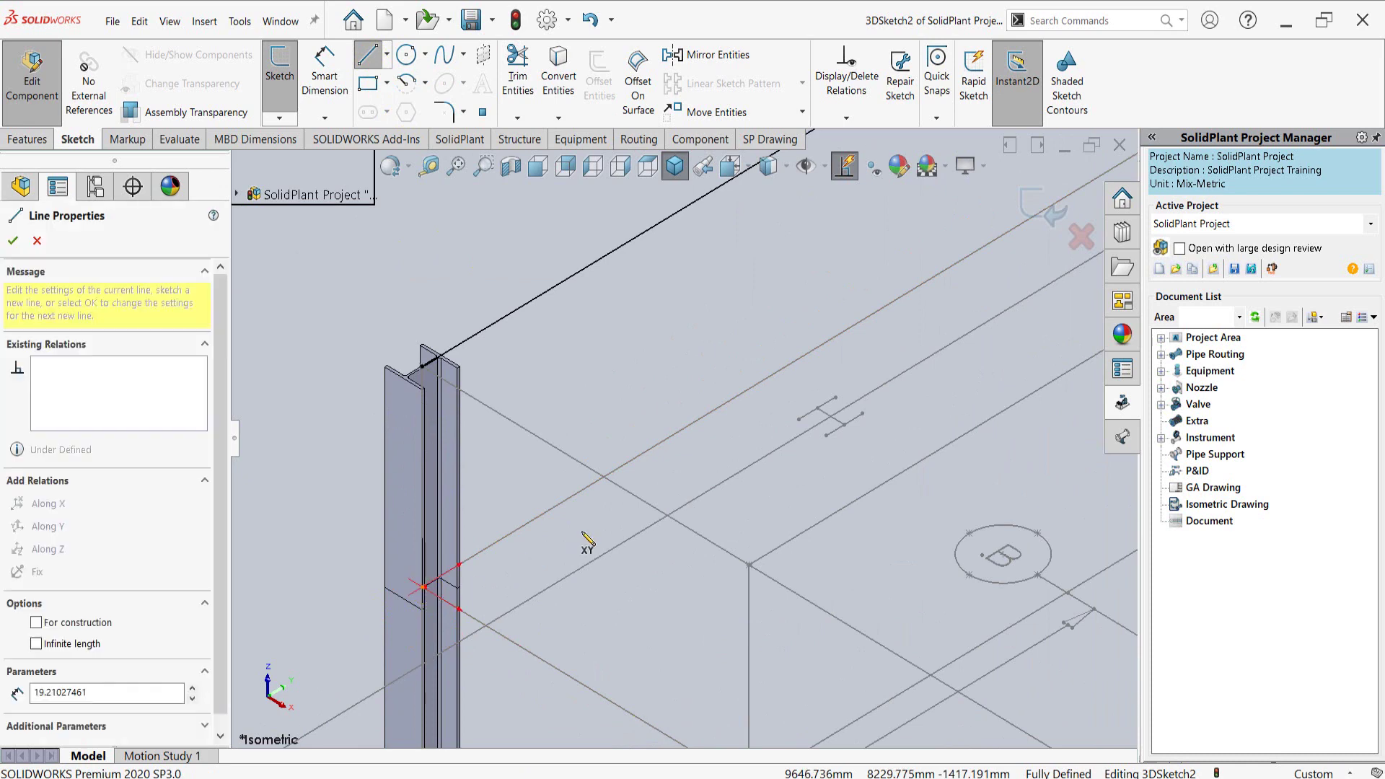
scroll(581, 541, up, 3)
scroll(658, 464, up, 2)
scroll(670, 405, down, 2)
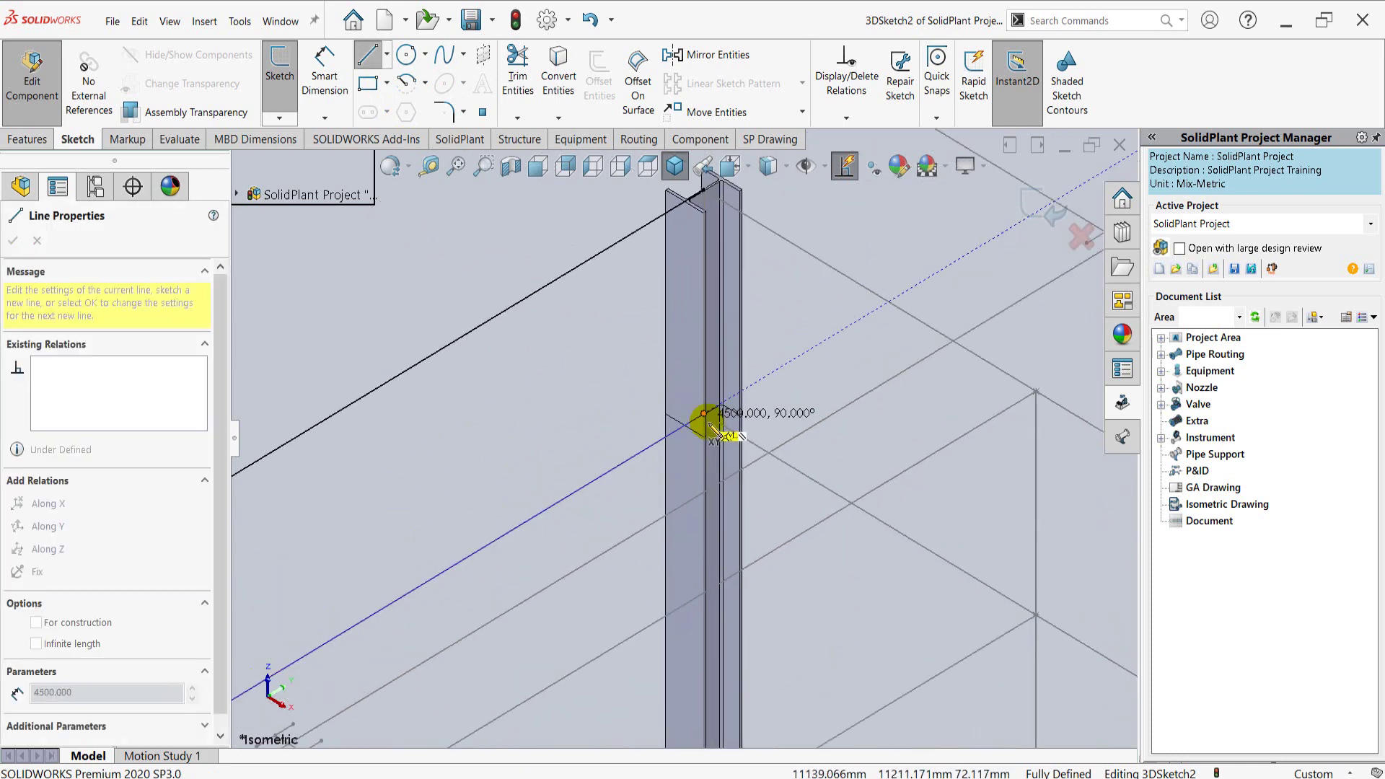
scroll(717, 424, down, 2)
click(693, 405)
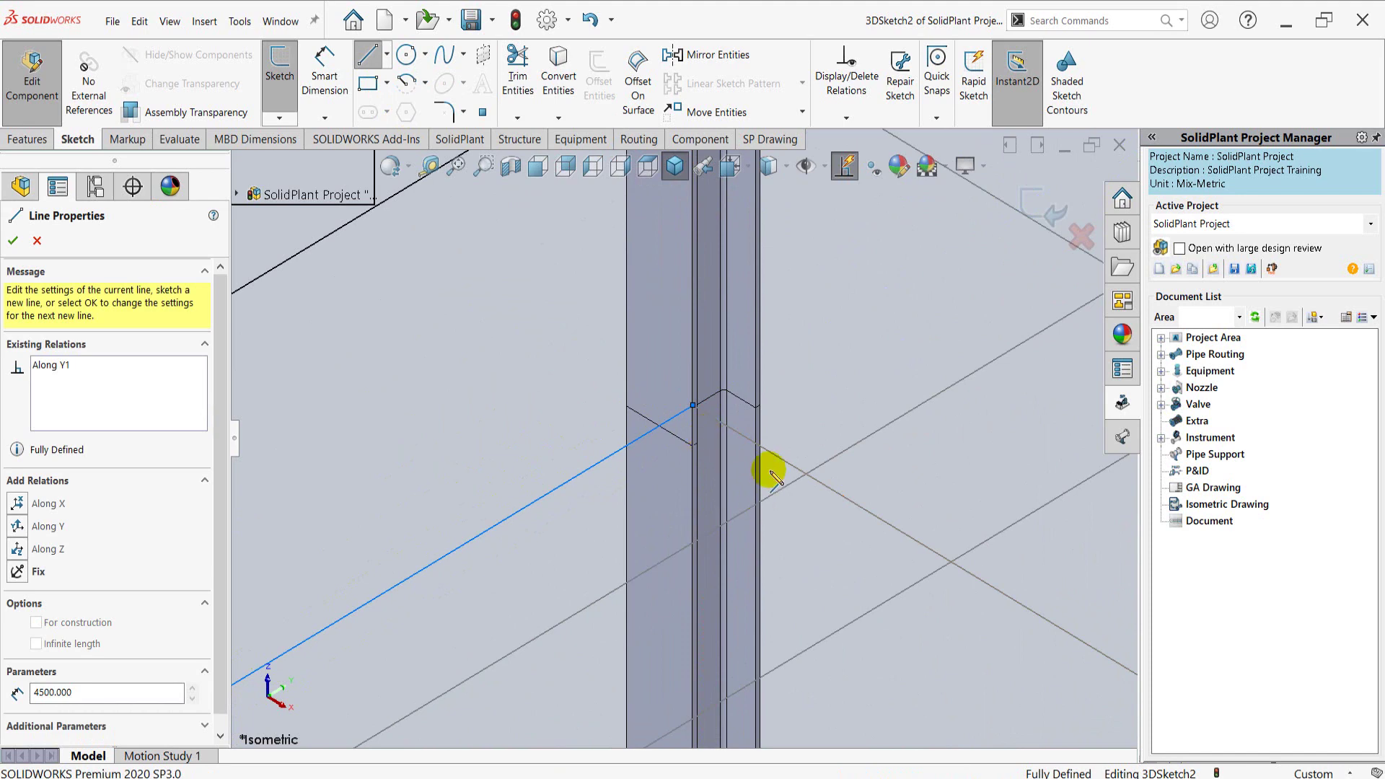
key(Escape)
scroll(764, 476, up, 2)
scroll(674, 538, up, 2)
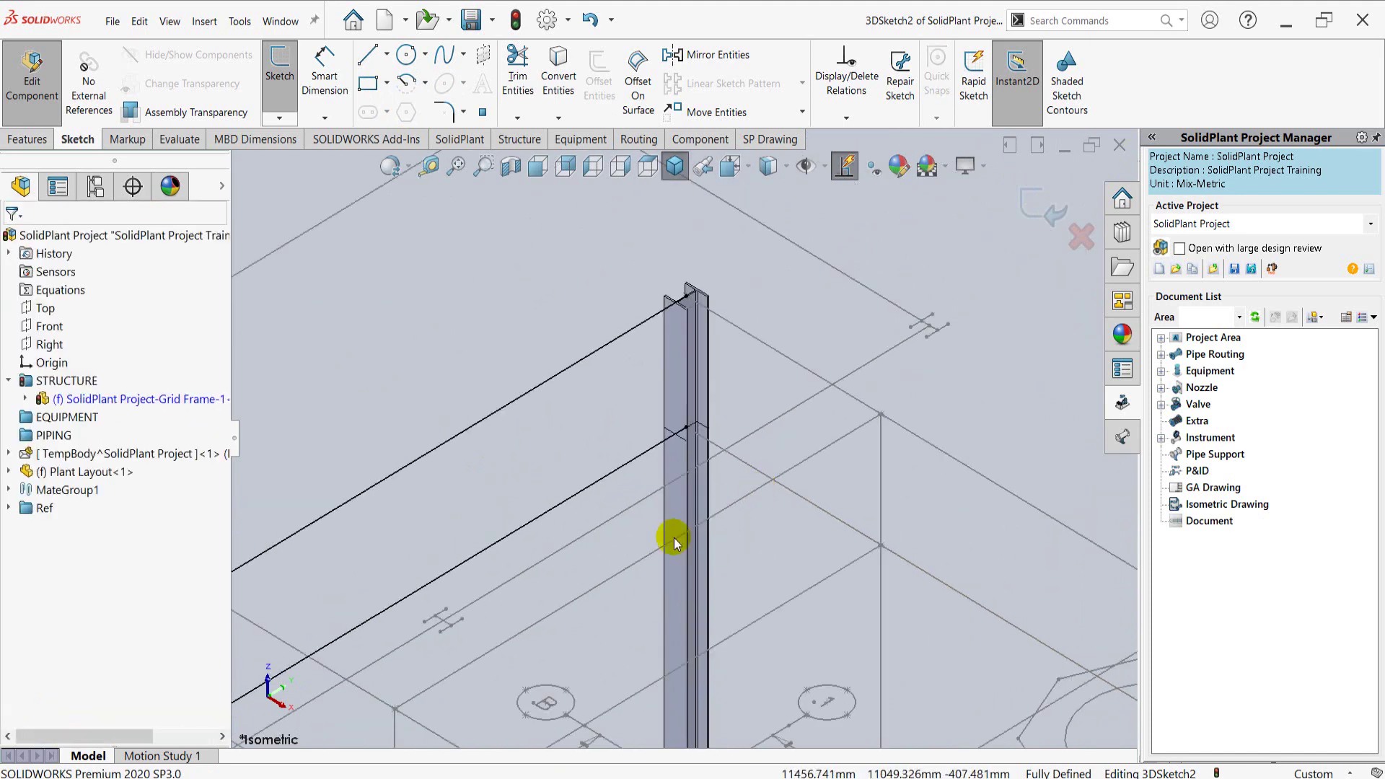
ctrl+middle_drag(511, 508, 618, 447)
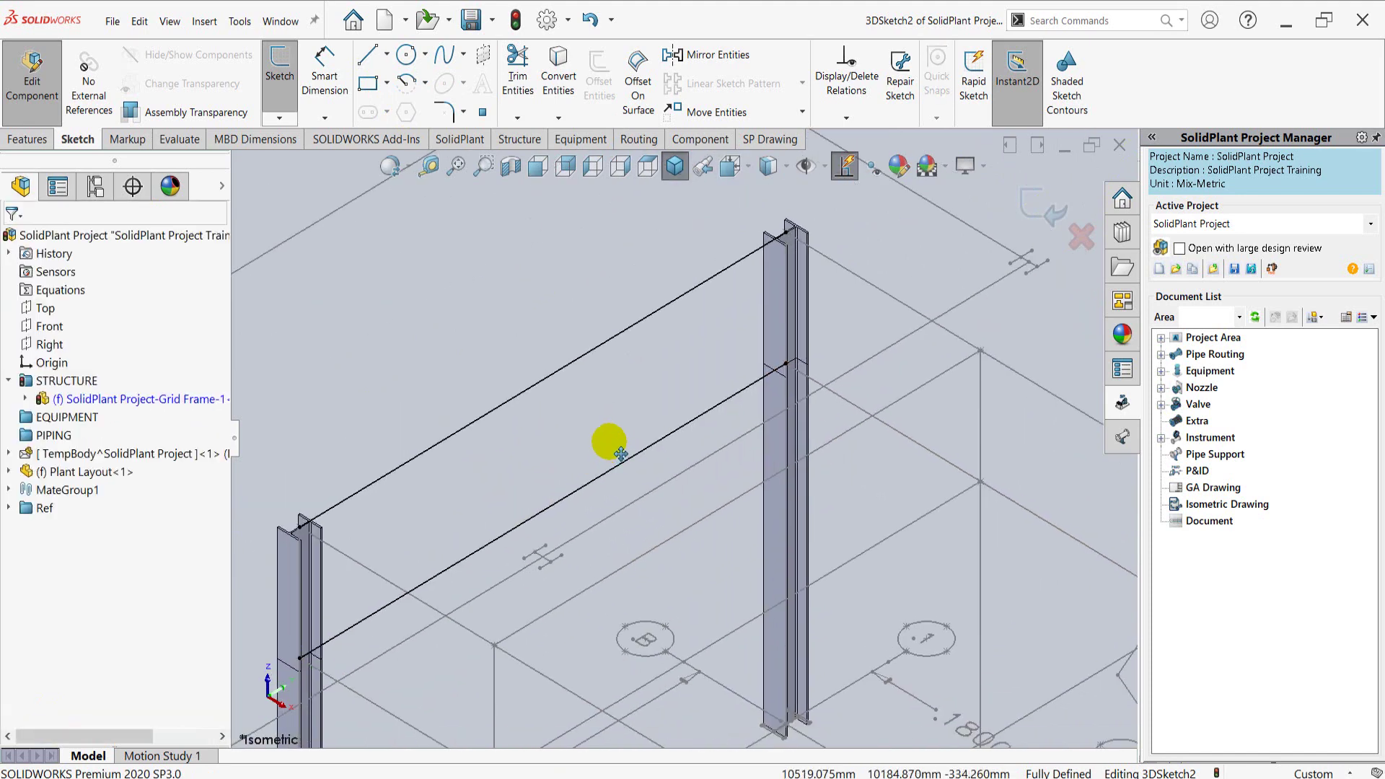
Exit the sketch and make both lines ANSI Inch W Section W8x24 beams.
click(1051, 217)
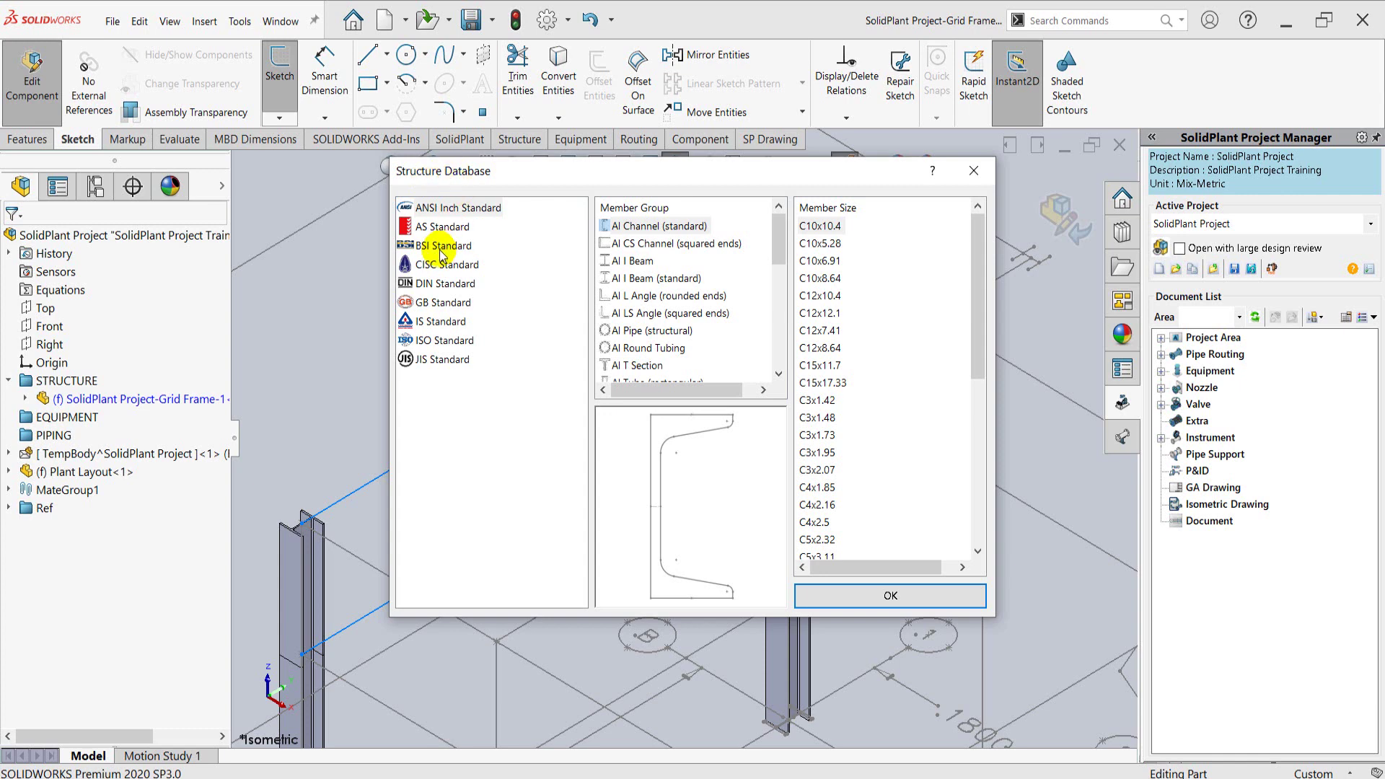
click(437, 211)
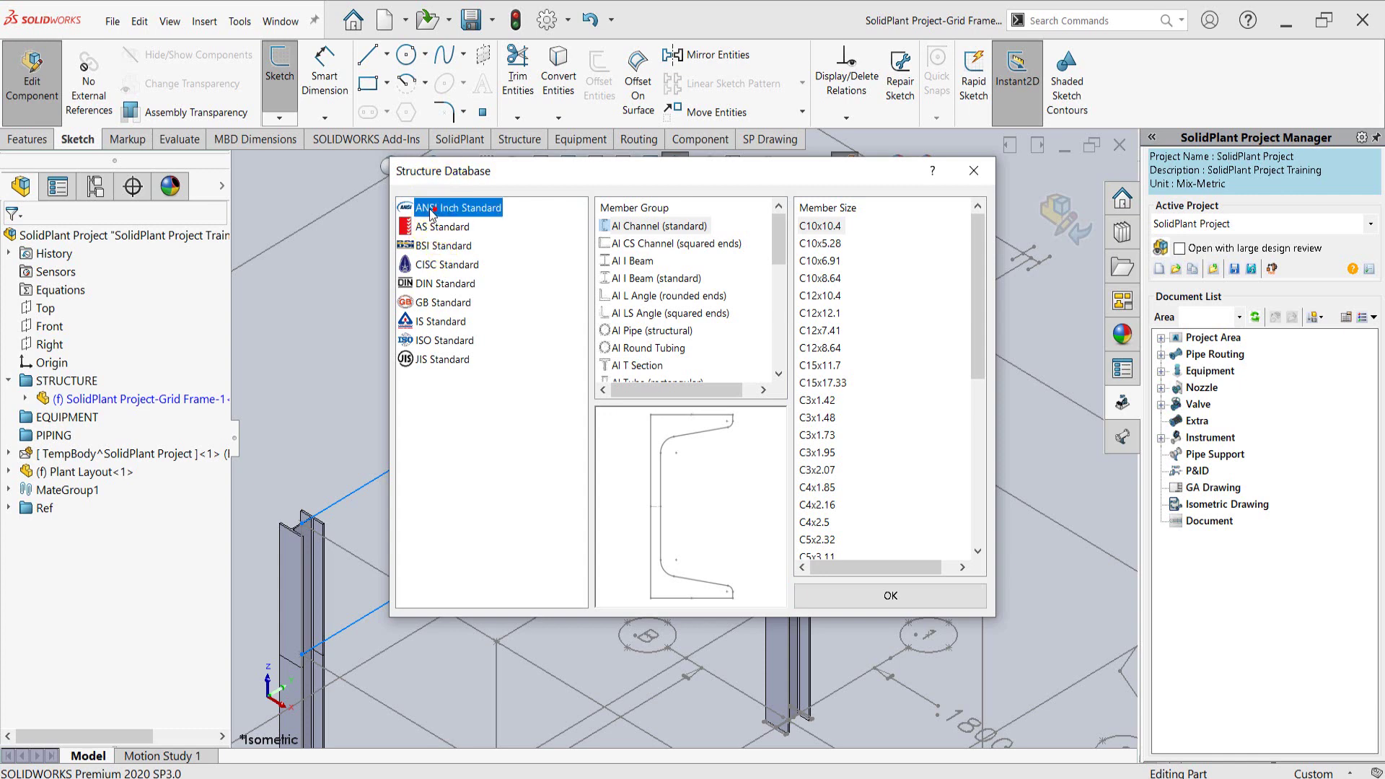
drag(779, 240, 783, 353)
click(634, 348)
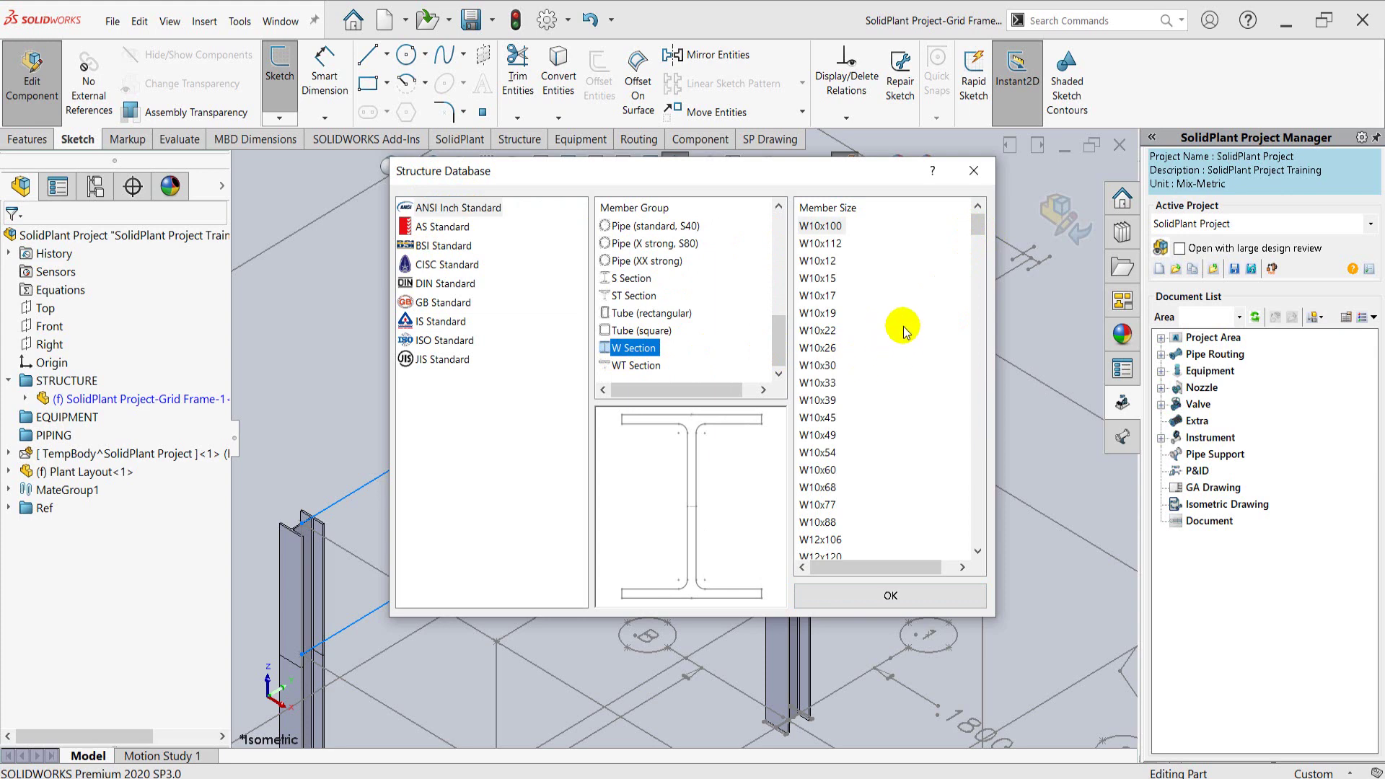
drag(977, 229, 1002, 529)
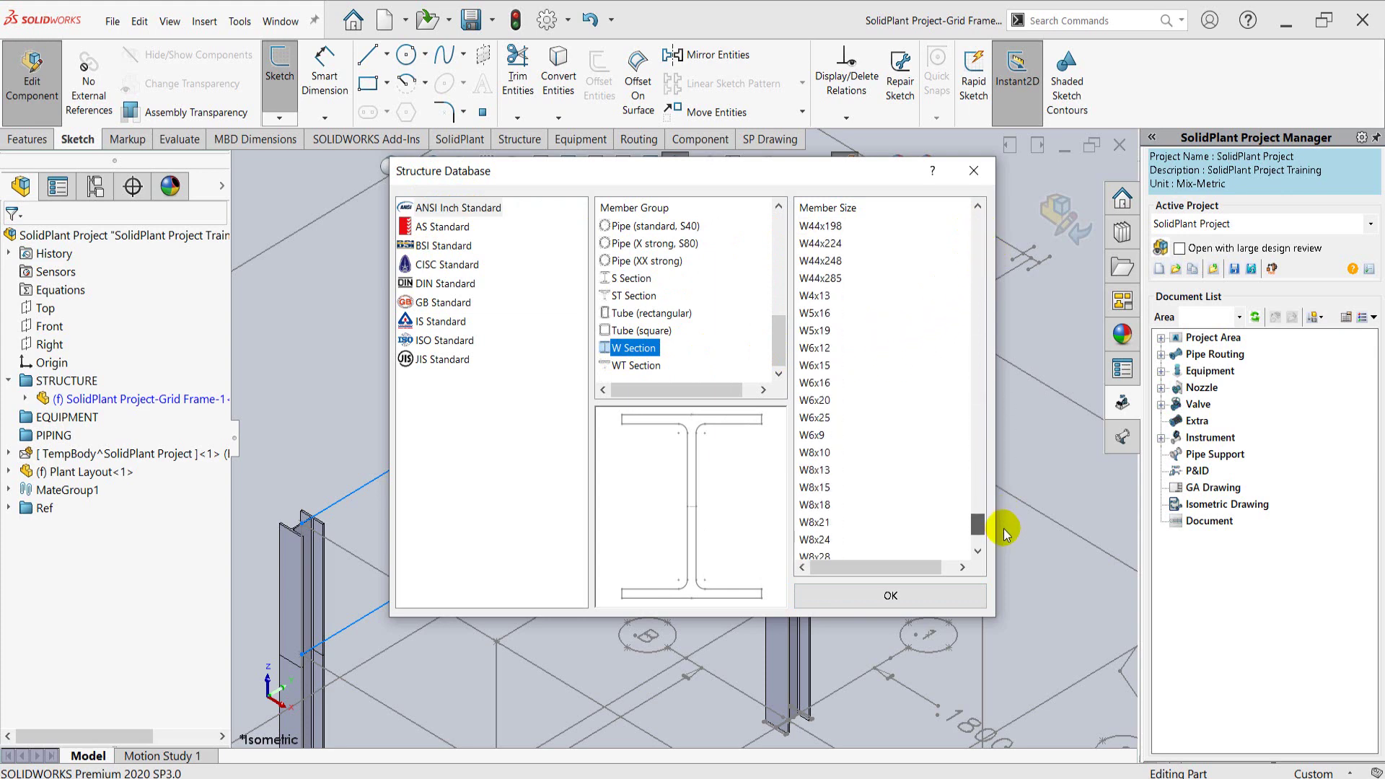
click(817, 418)
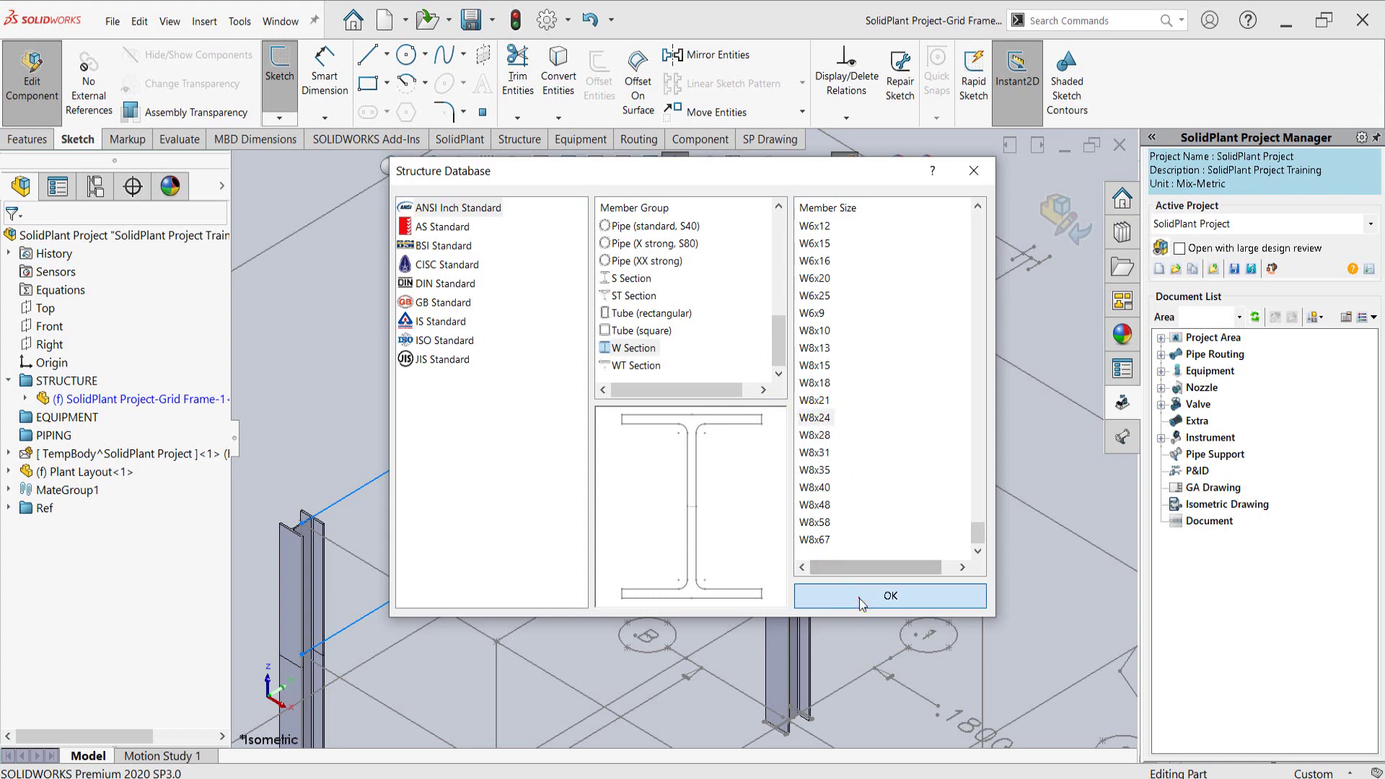
click(859, 597)
Inspect the new beams, then expand SolidPlant Project-Grid Frame-1 in the feature tree.
scroll(426, 509, down, 2)
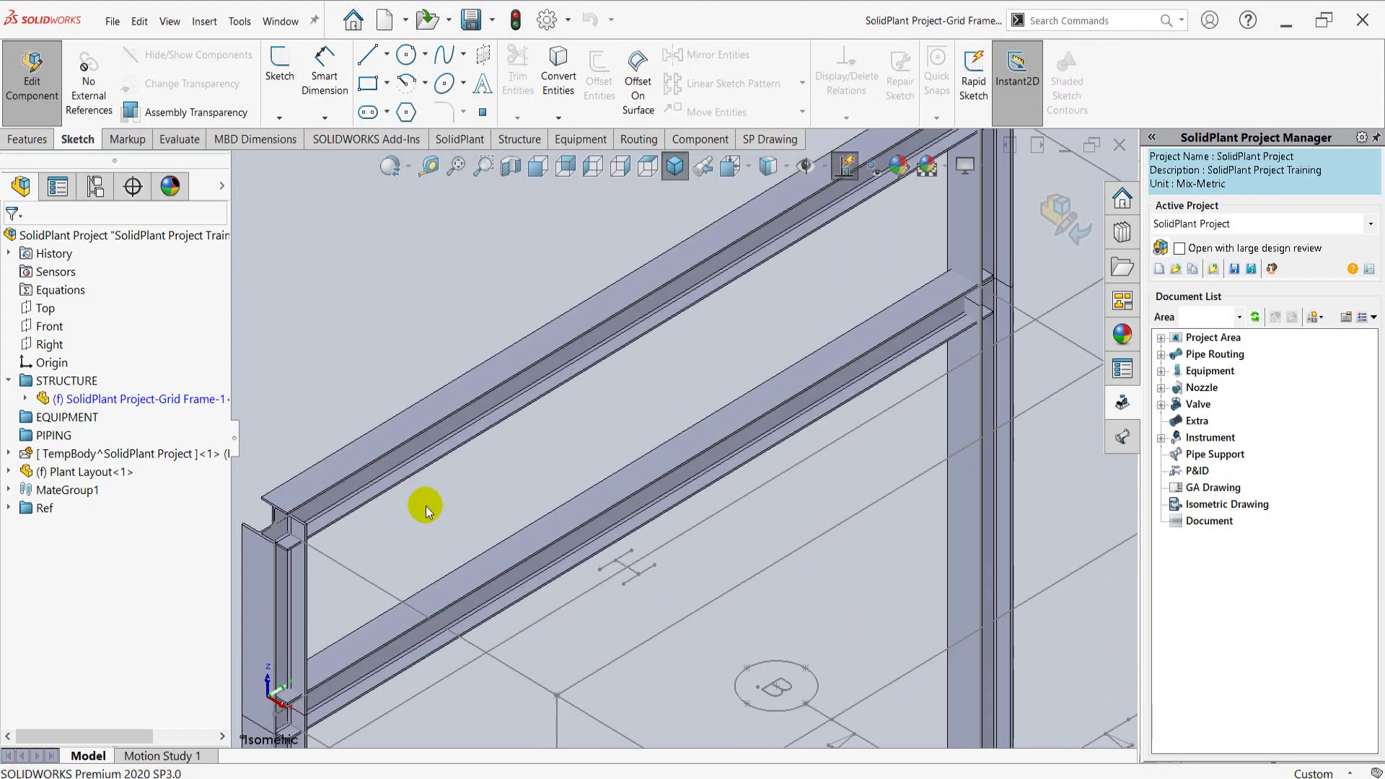
ctrl+middle_drag(420, 508, 587, 457)
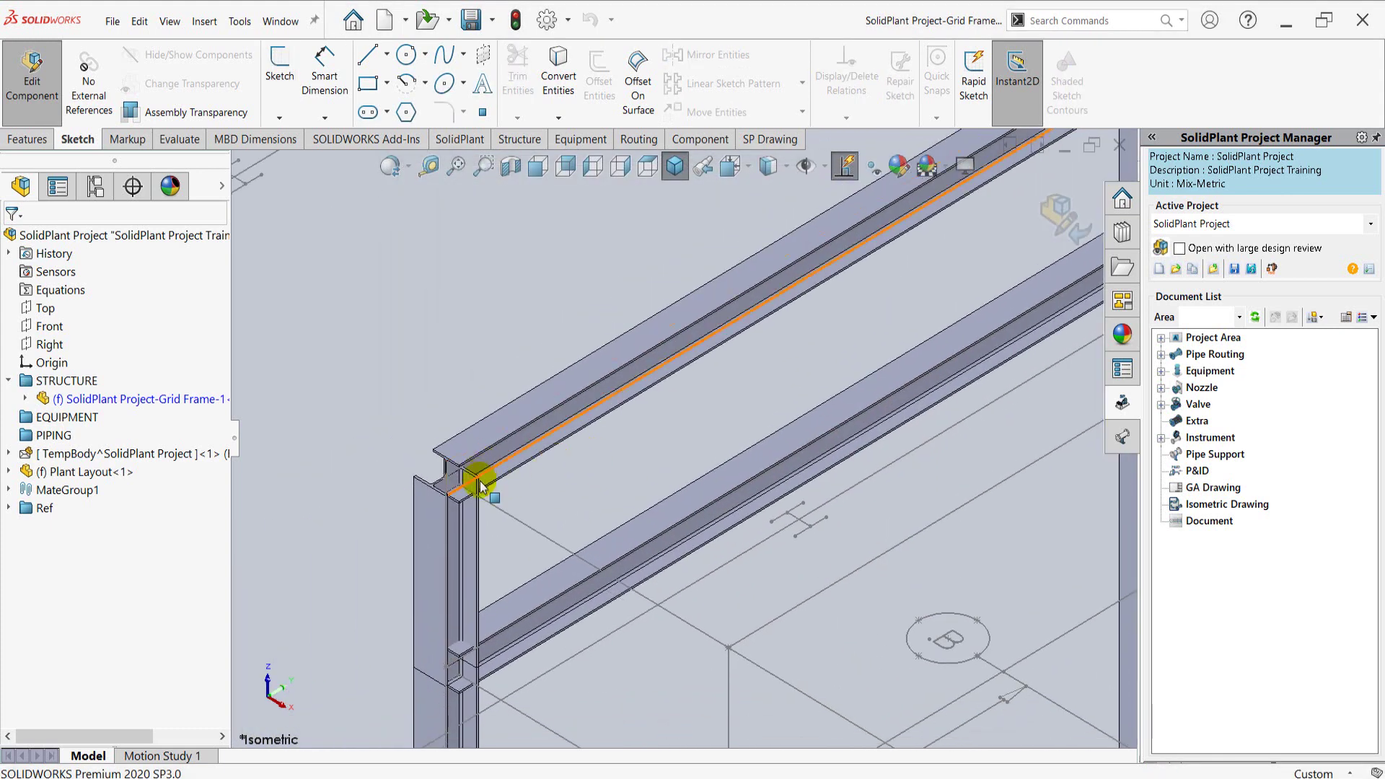
scroll(502, 479, down, 1)
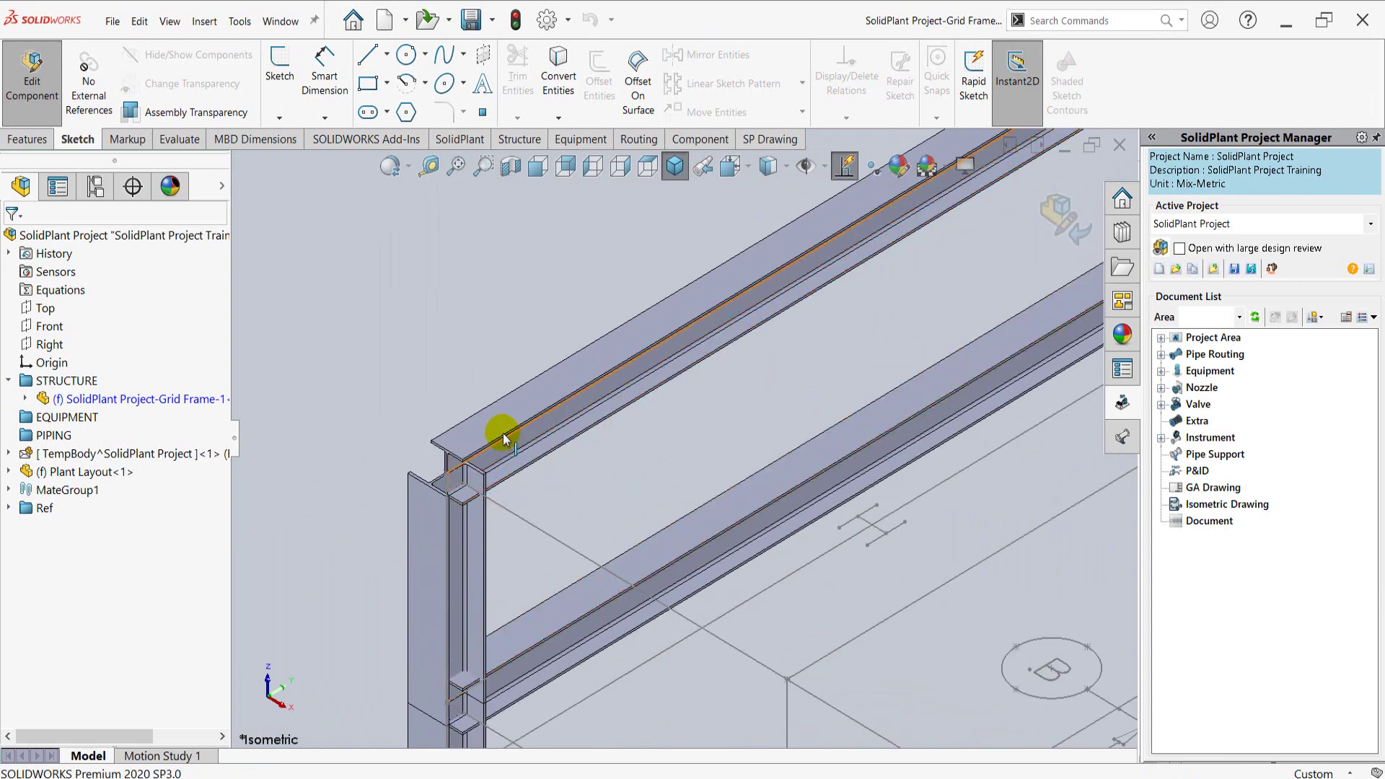
scroll(541, 465, up, 3)
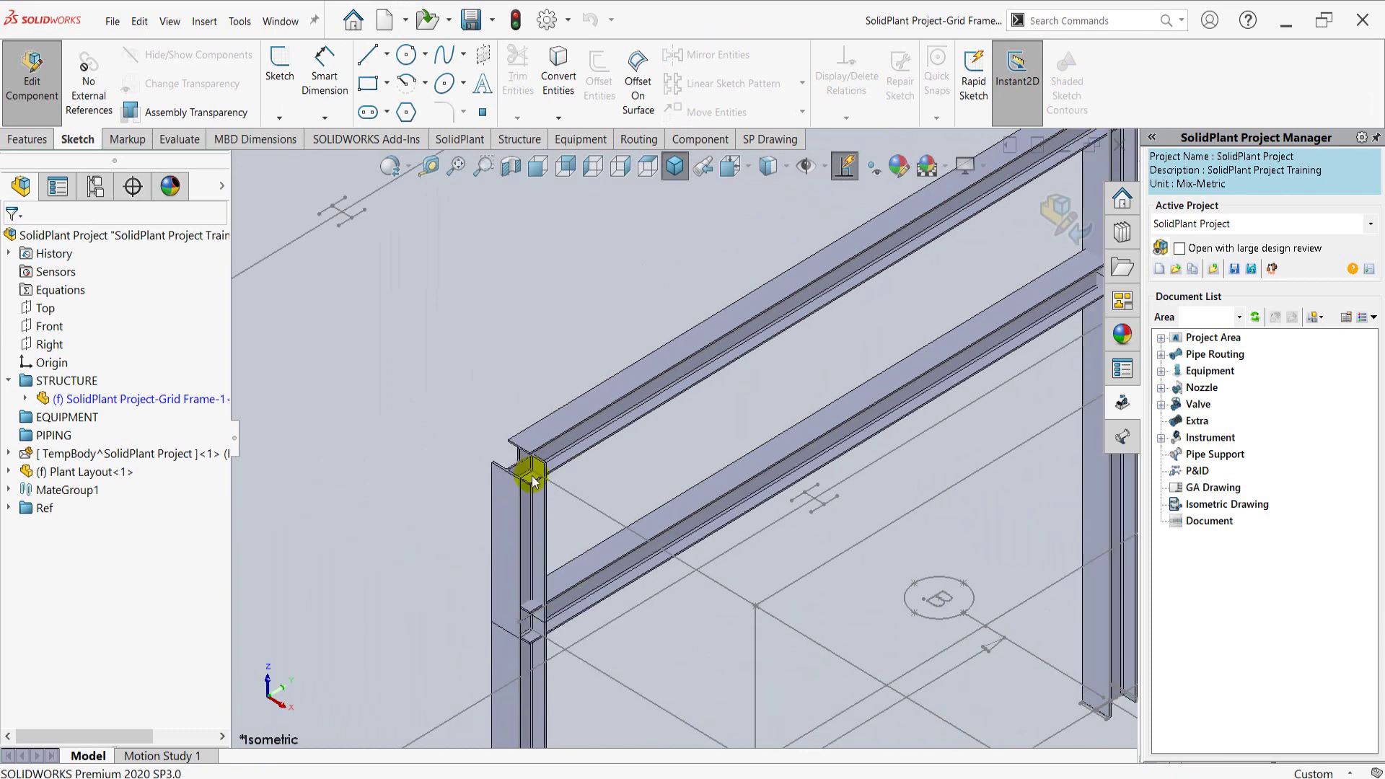
ctrl+middle_drag(676, 514, 572, 479)
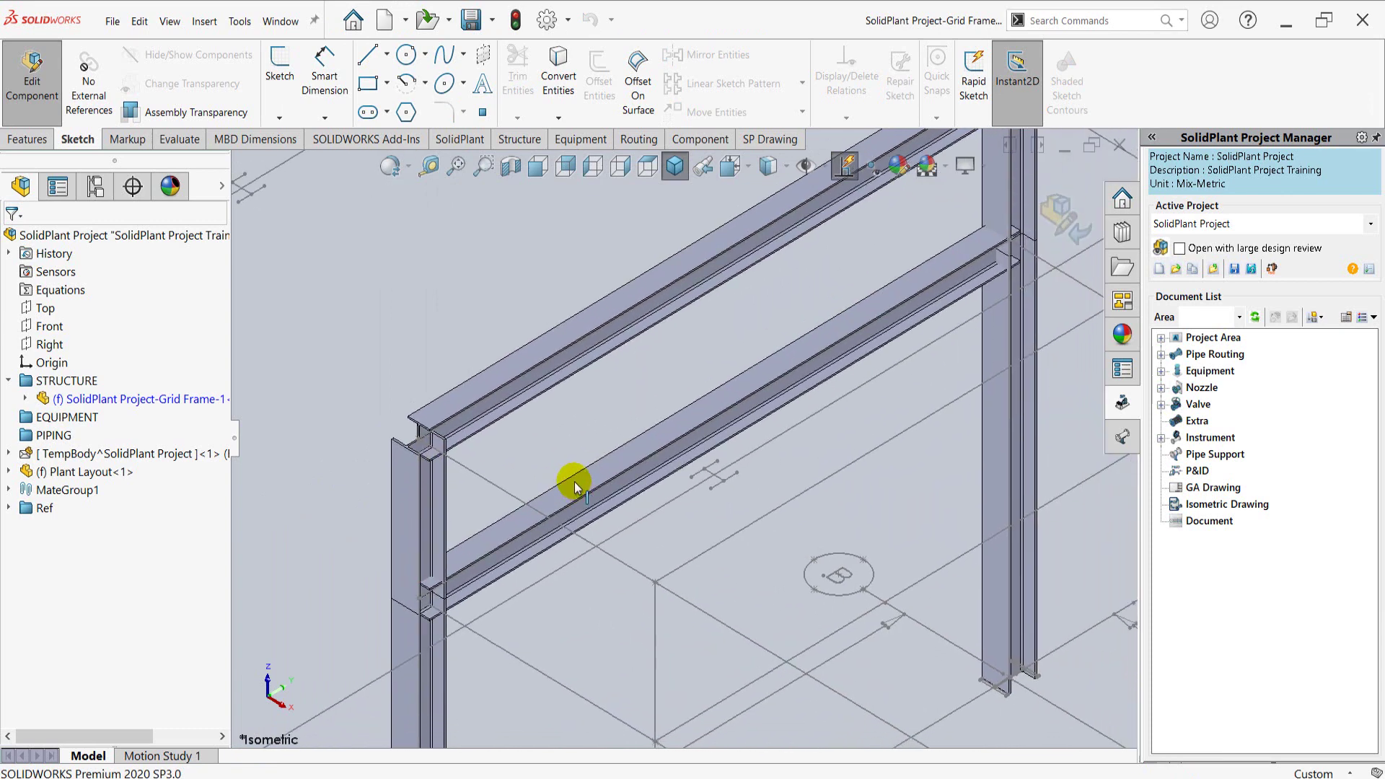
click(61, 400)
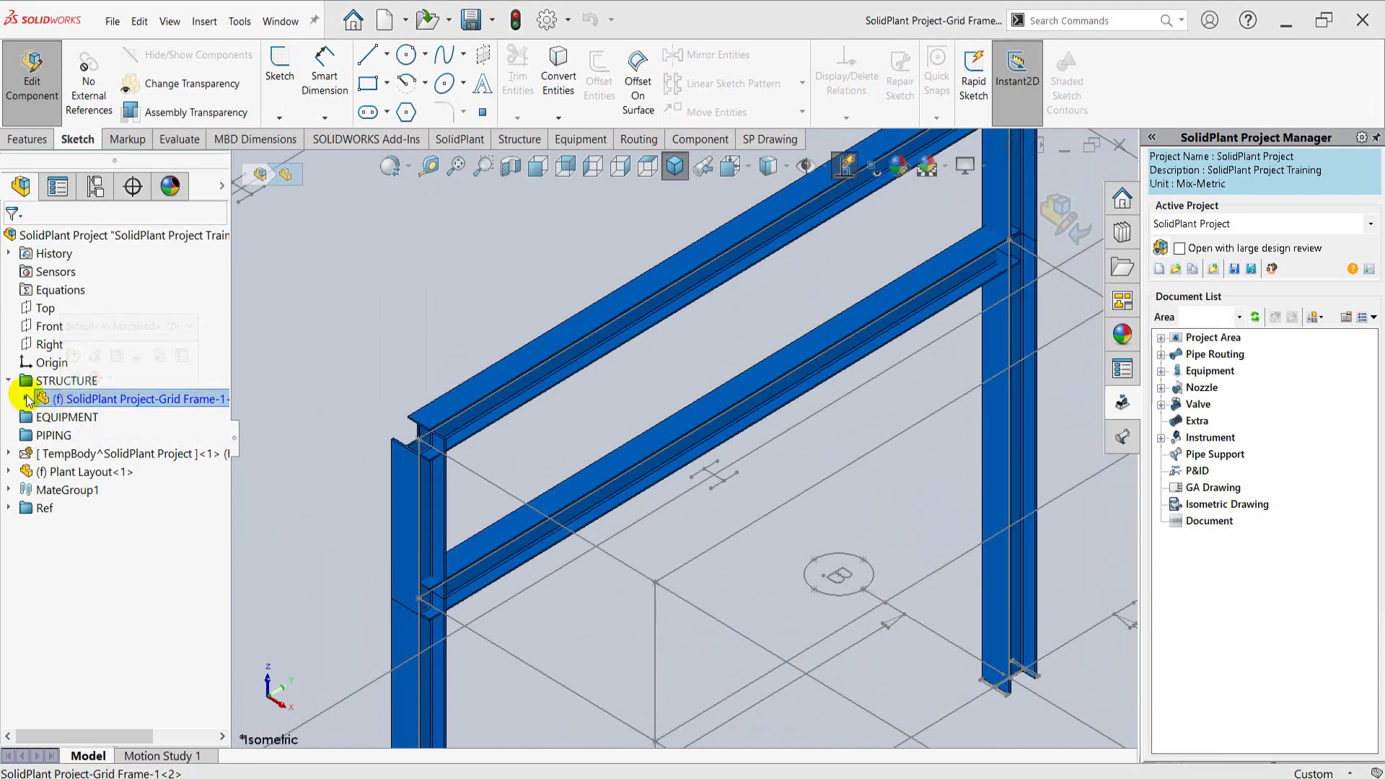
click(26, 400)
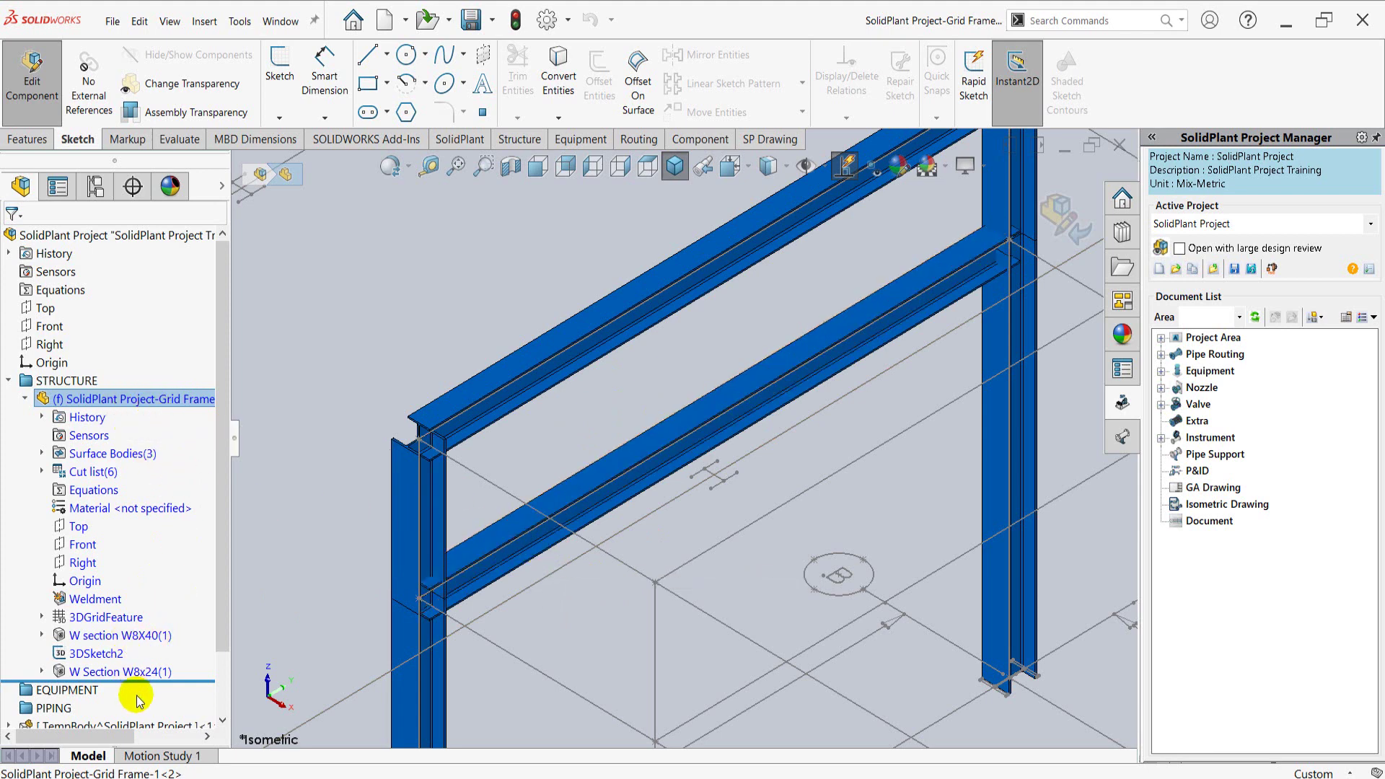
Edit the W Section W8x24(1) feature and relocate the beam profile's locating point.
click(158, 672)
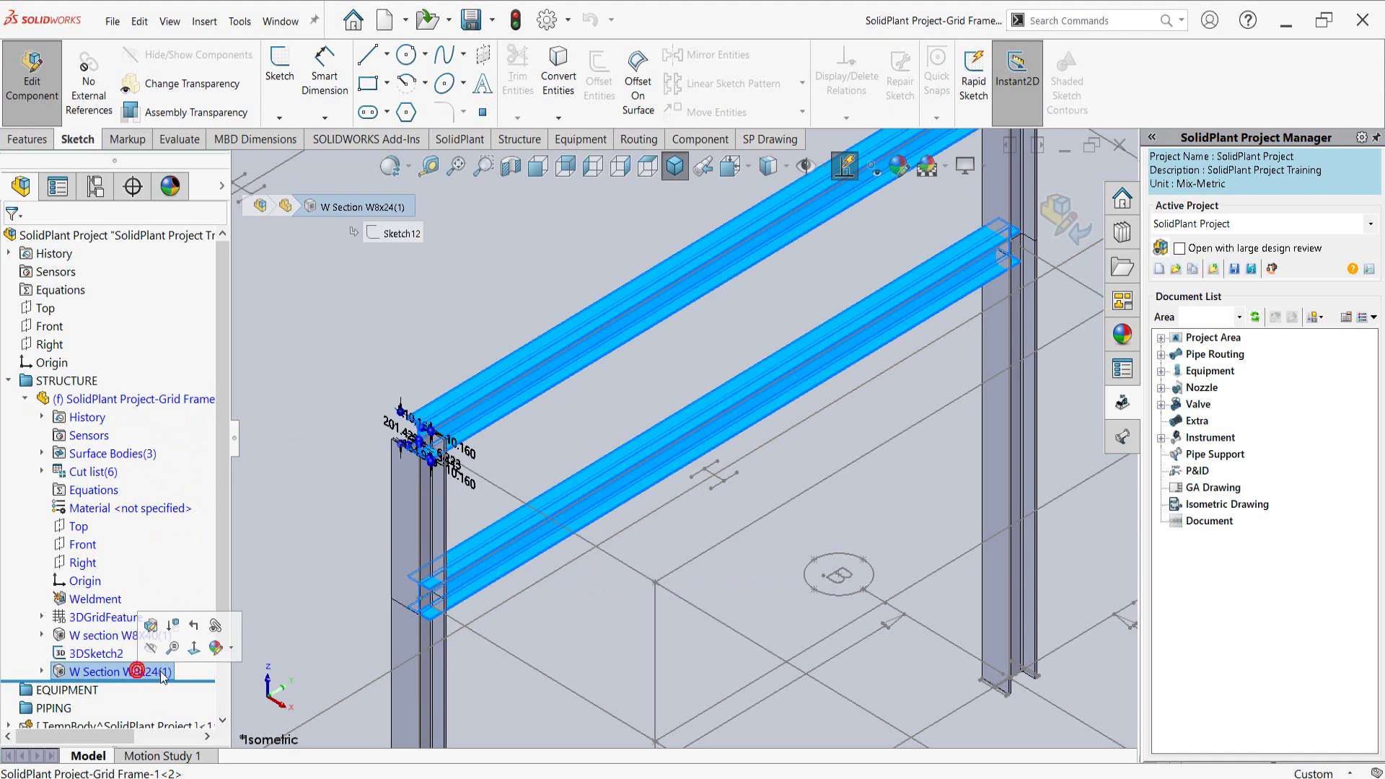
click(152, 626)
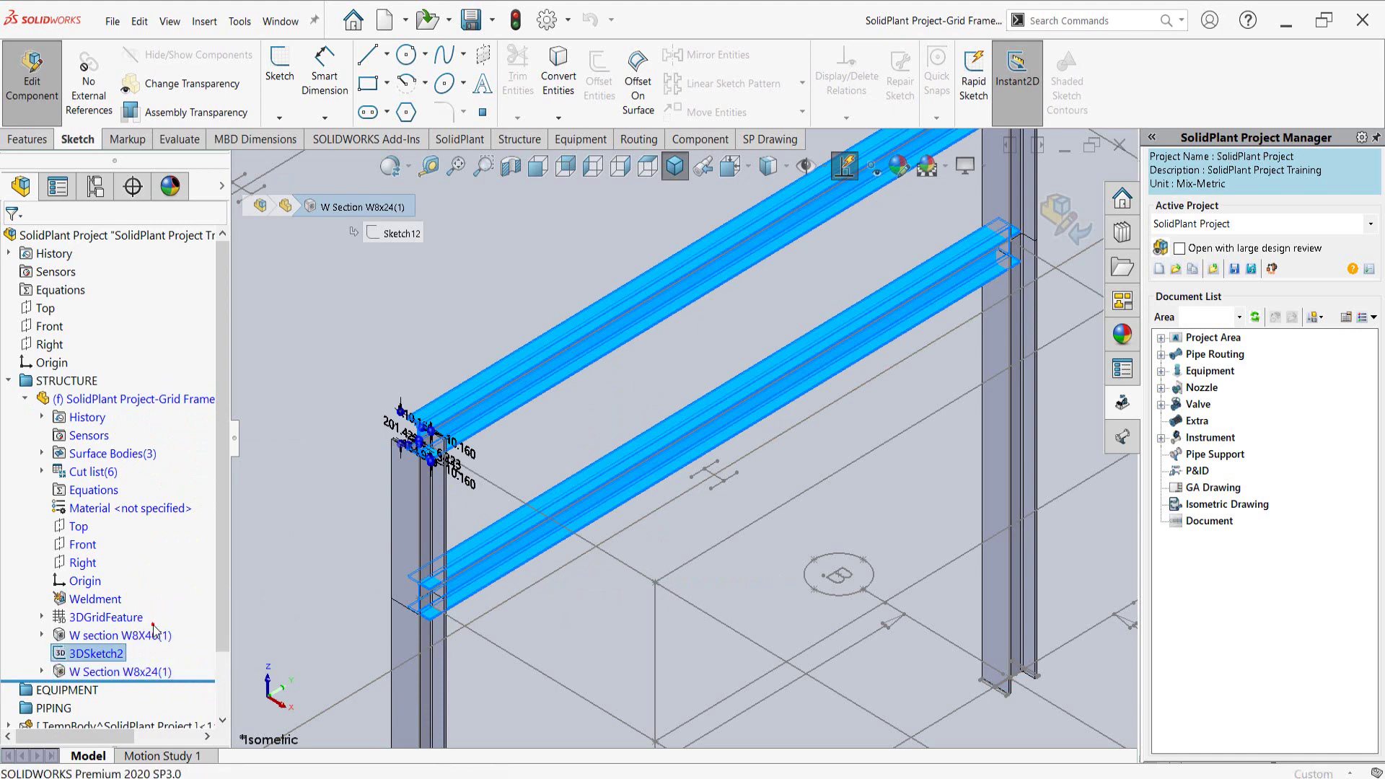
drag(221, 370, 223, 564)
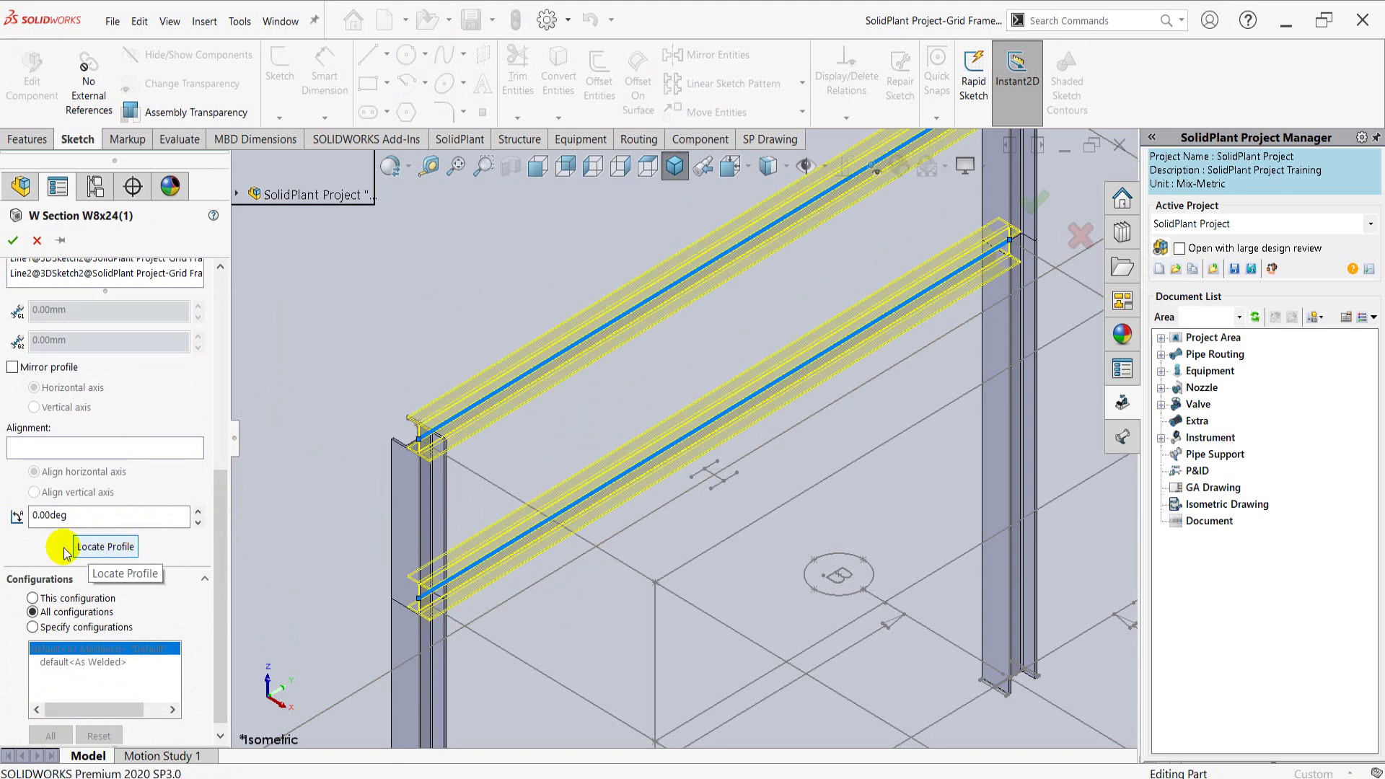
click(105, 550)
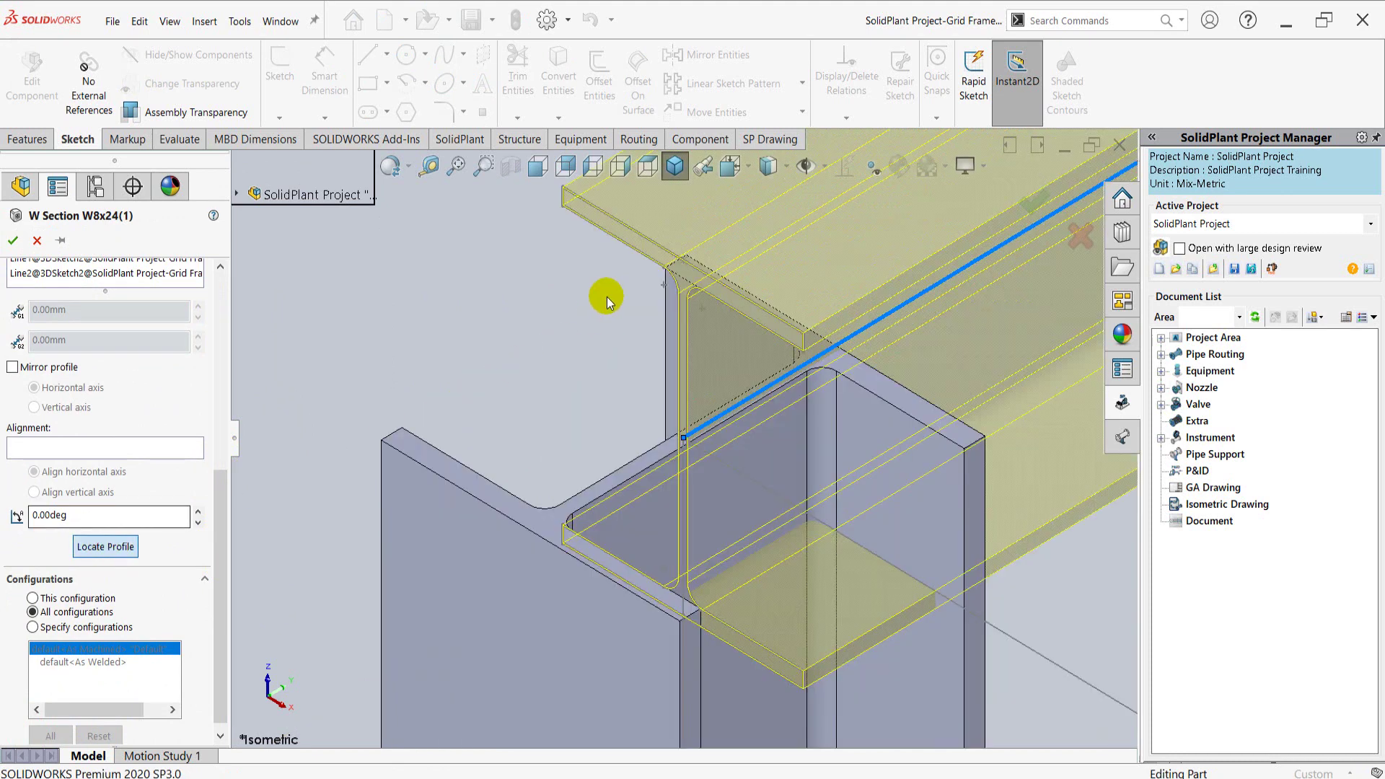
click(684, 264)
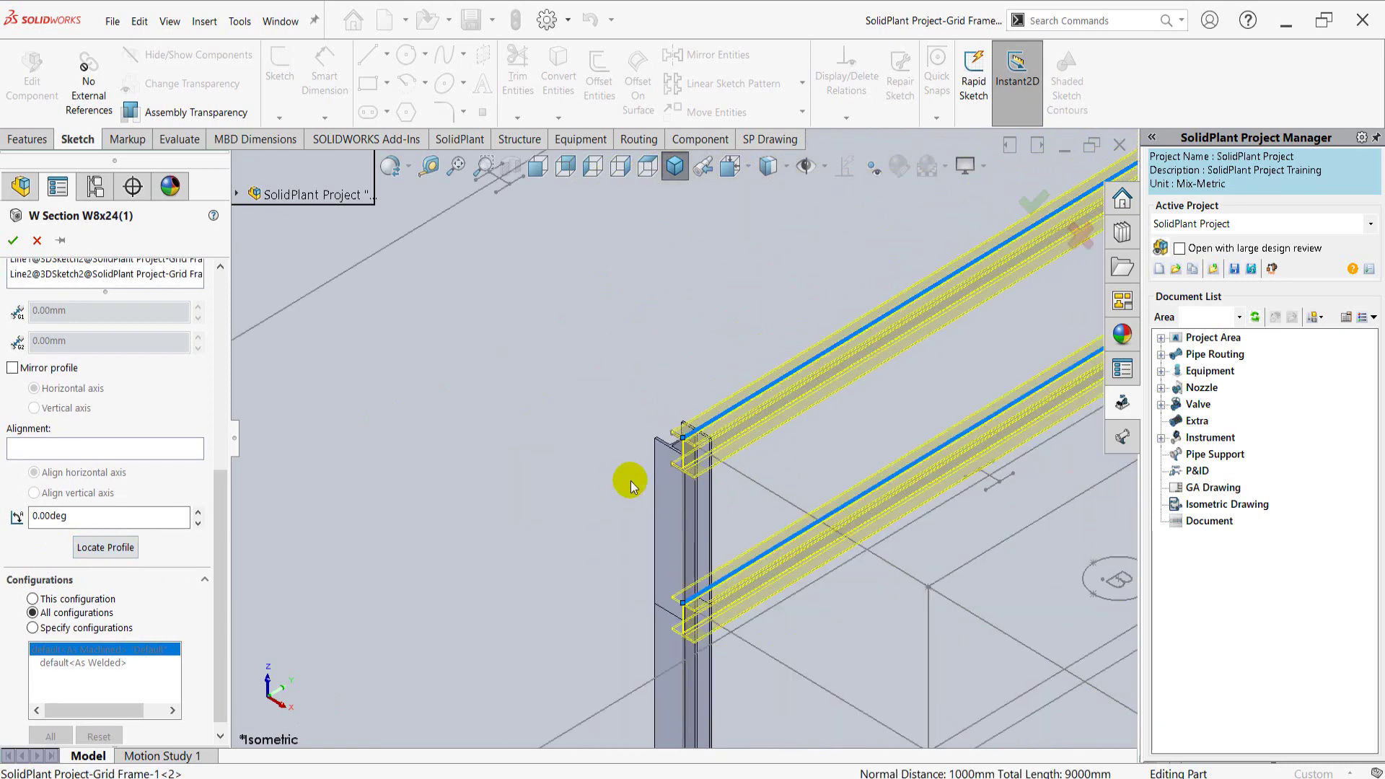
Try a 90° profile rotation, reset it to 0.00deg, and confirm the beams.
scroll(727, 437, down, 1)
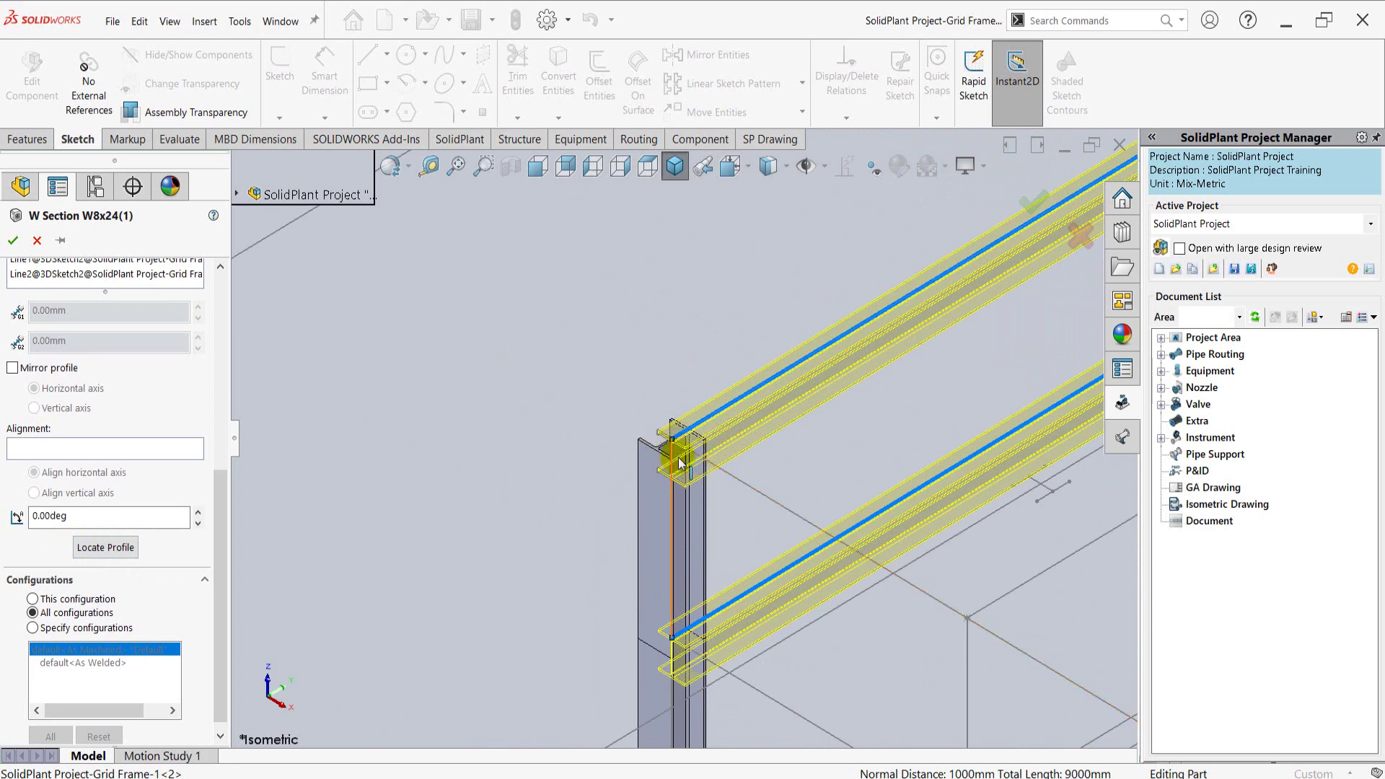
click(85, 521)
text(90)
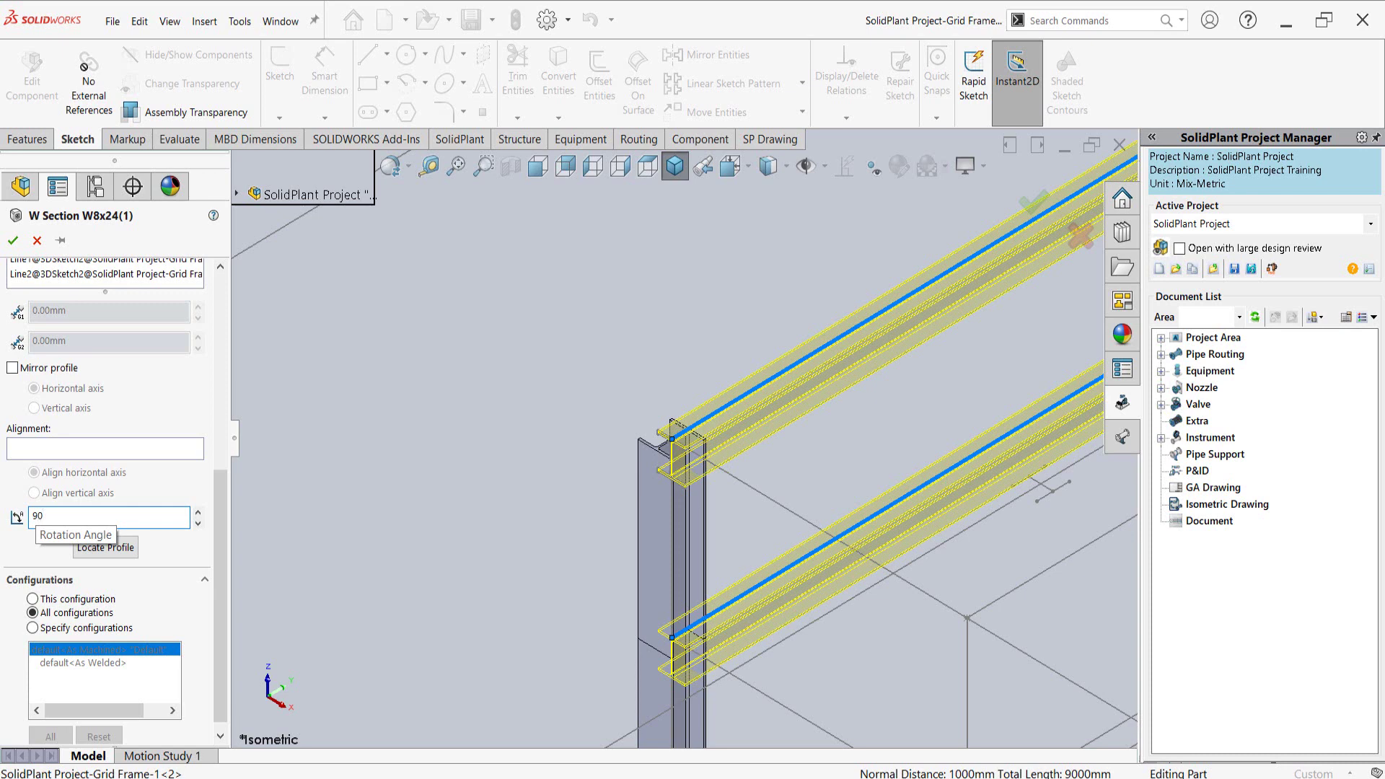
click(297, 495)
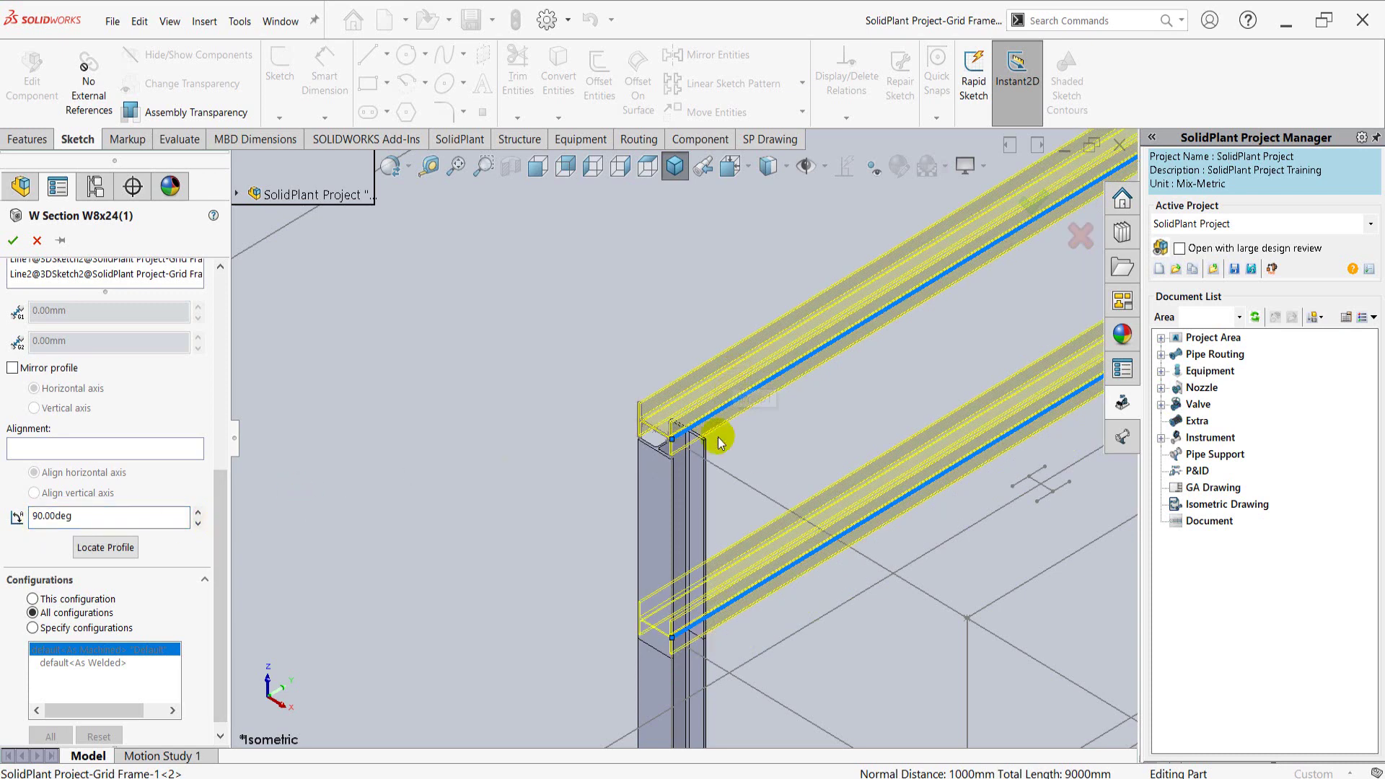
double_click(116, 516)
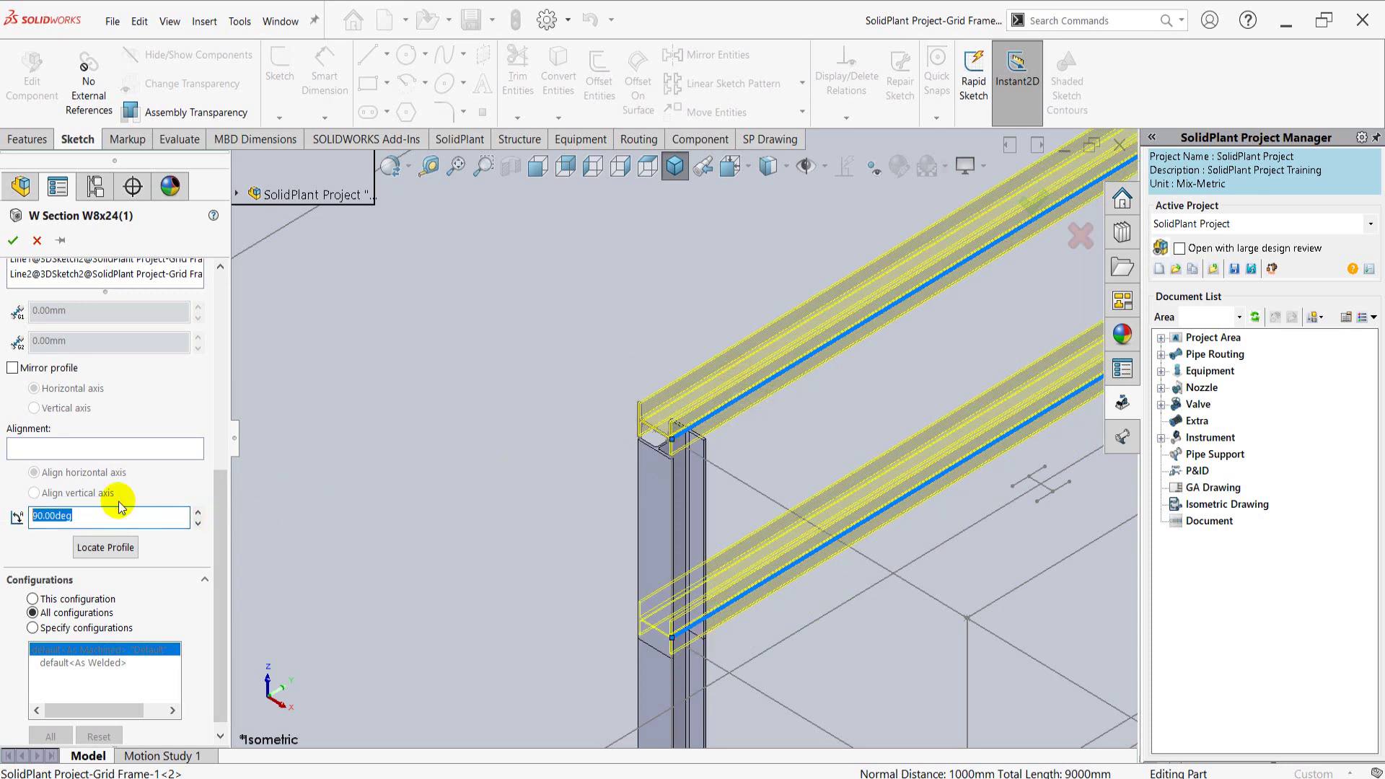
text(0)
text(.00deg)
key(Return)
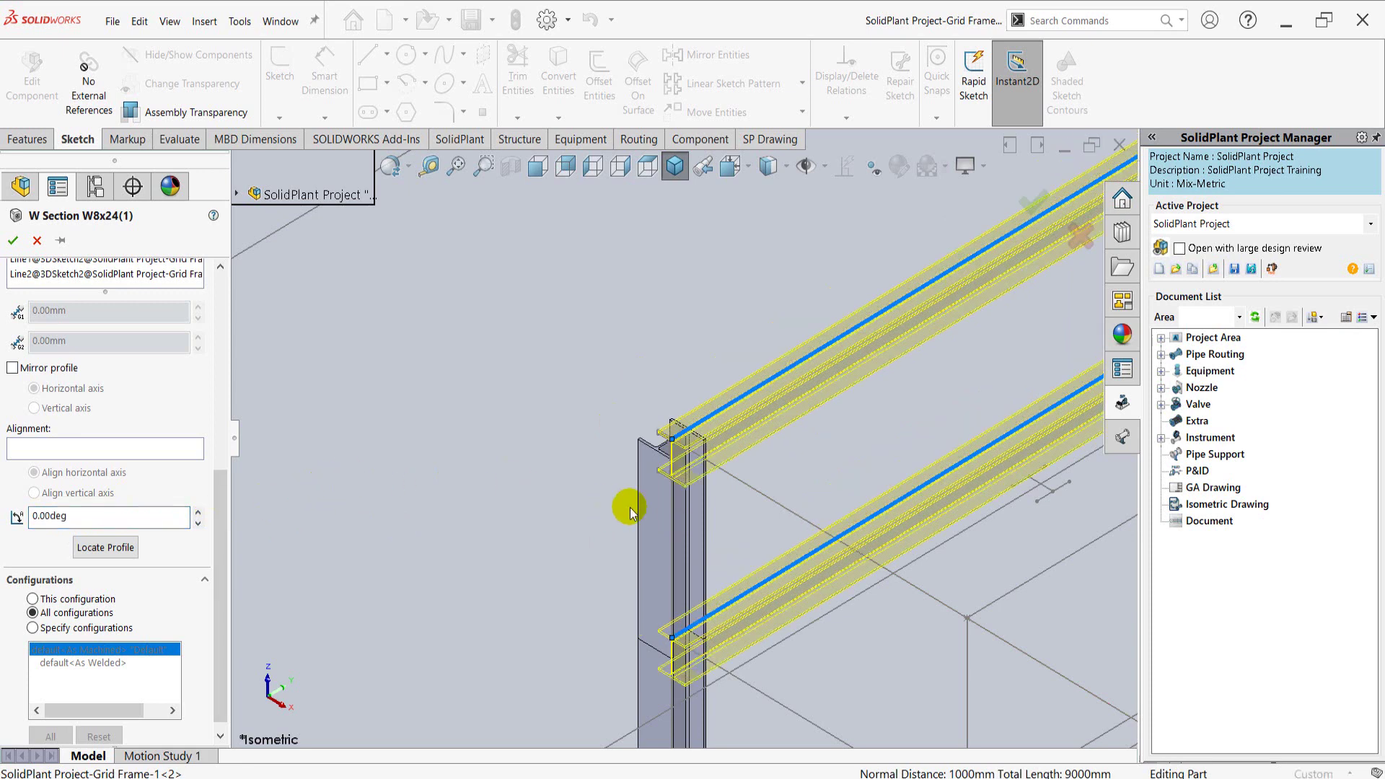
scroll(914, 444, up, 2)
scroll(880, 439, up, 2)
scroll(750, 422, down, 2)
scroll(620, 404, down, 2)
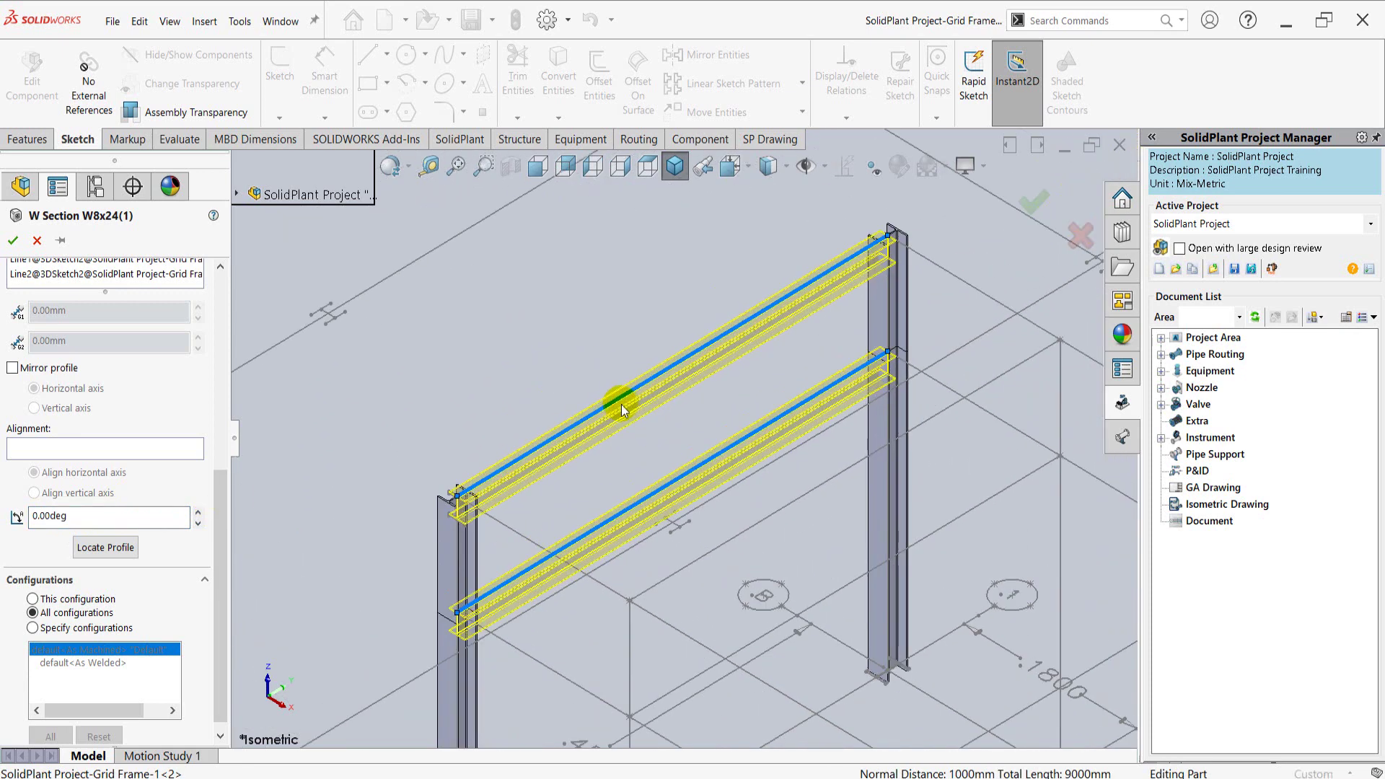
click(1028, 207)
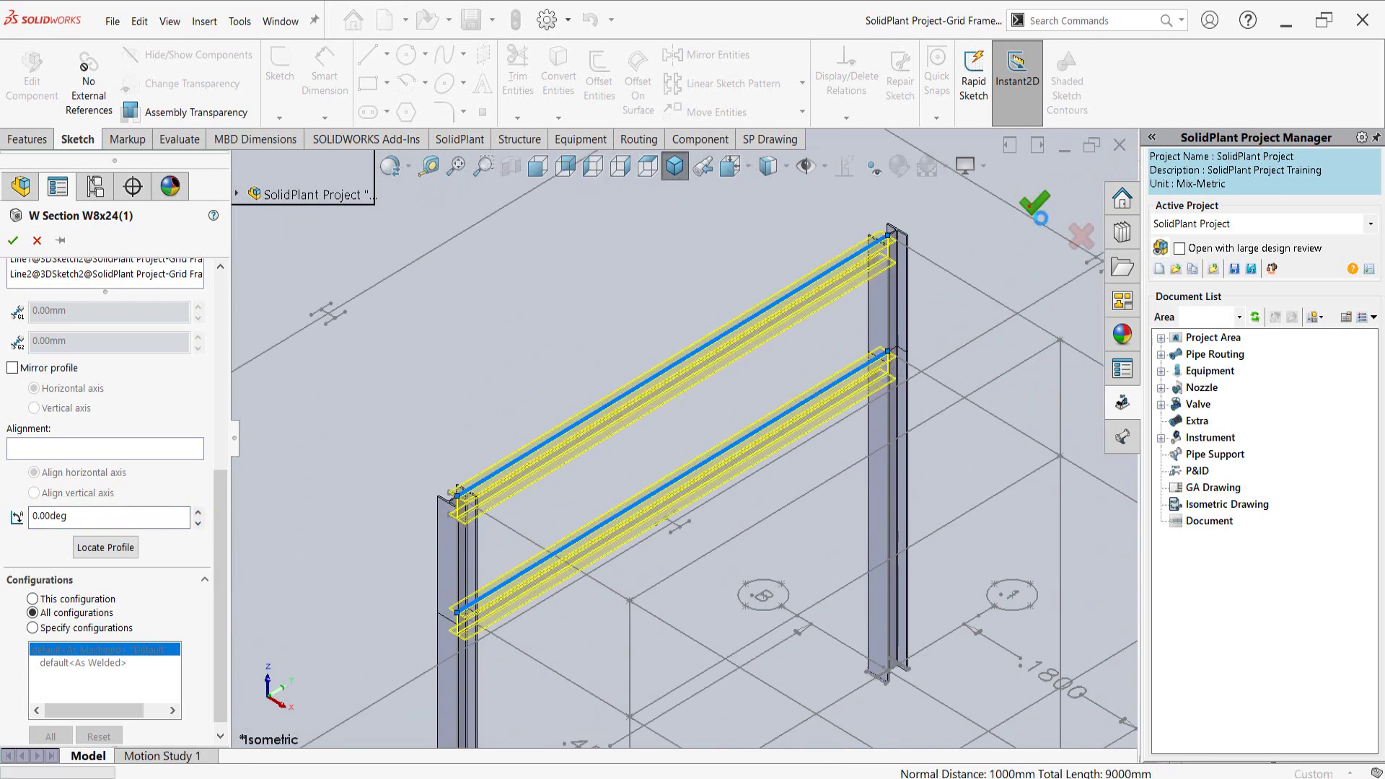
scroll(556, 519, down, 2)
scroll(556, 518, down, 1)
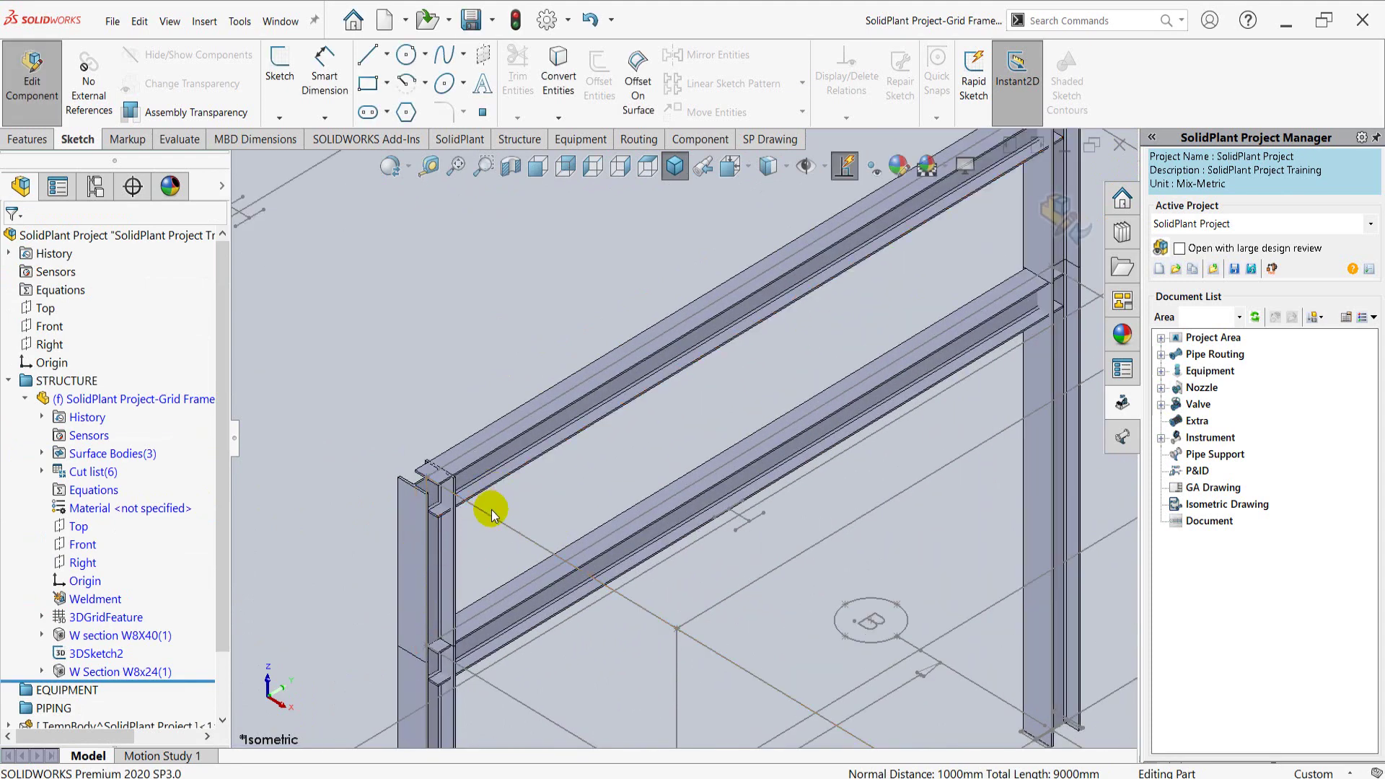
Zoom around the beam-to-column junction, then display the Structure commands.
scroll(490, 518, up, 2)
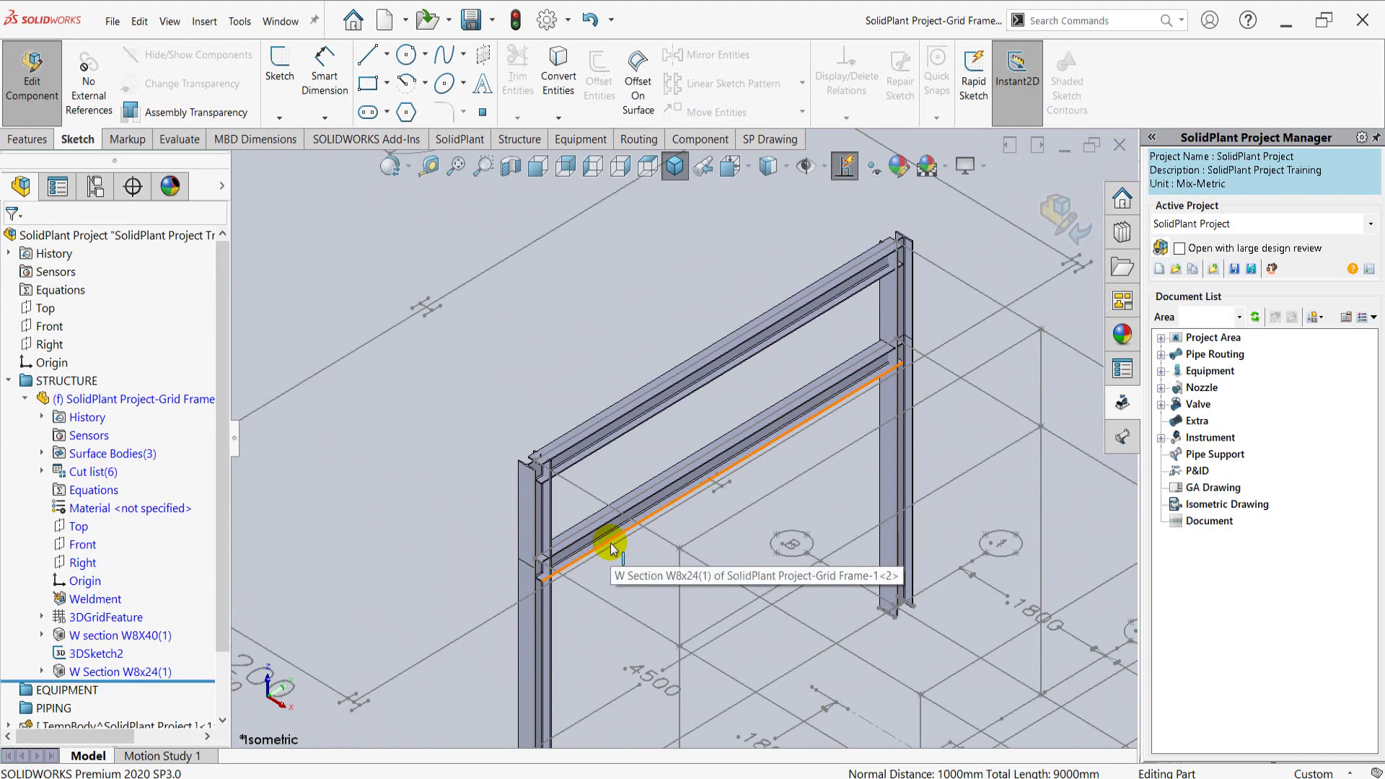
scroll(548, 488, down, 2)
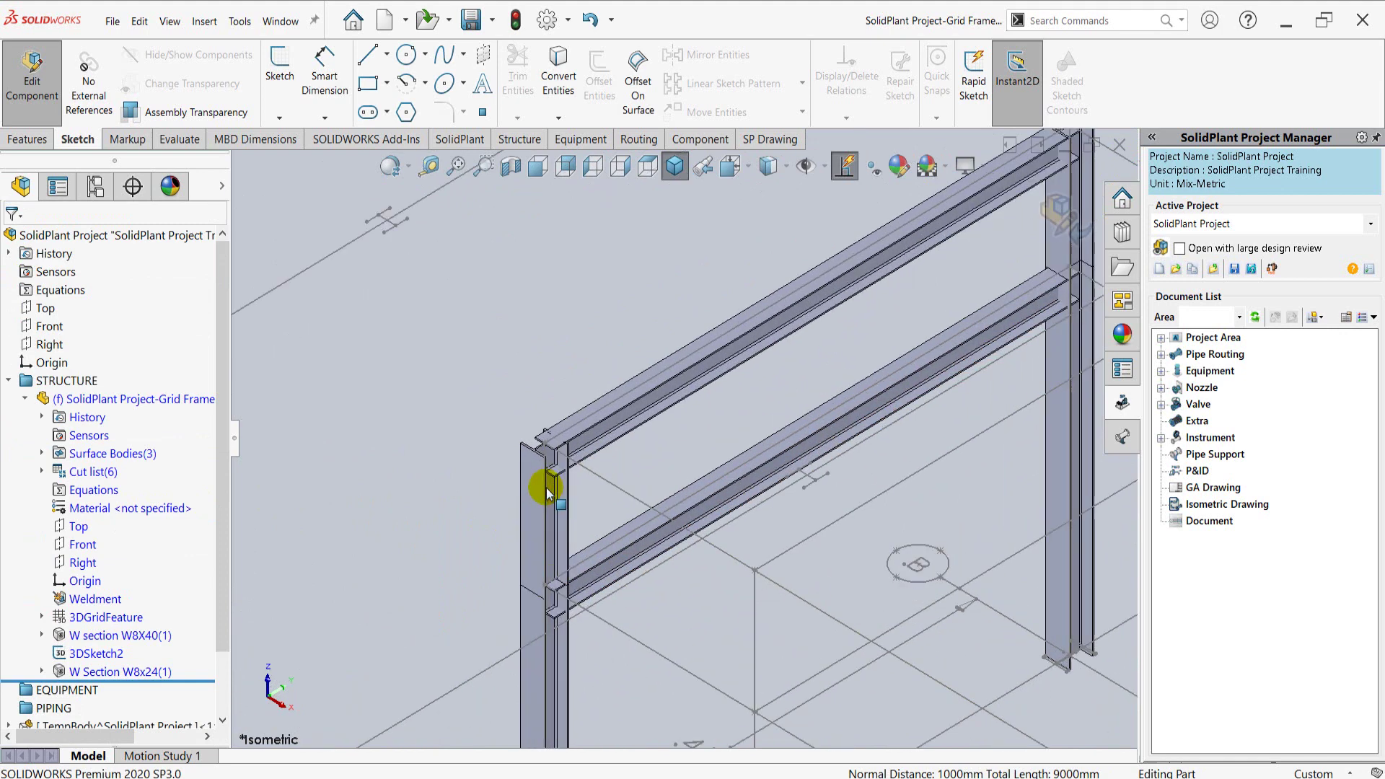
scroll(565, 531, down, 1)
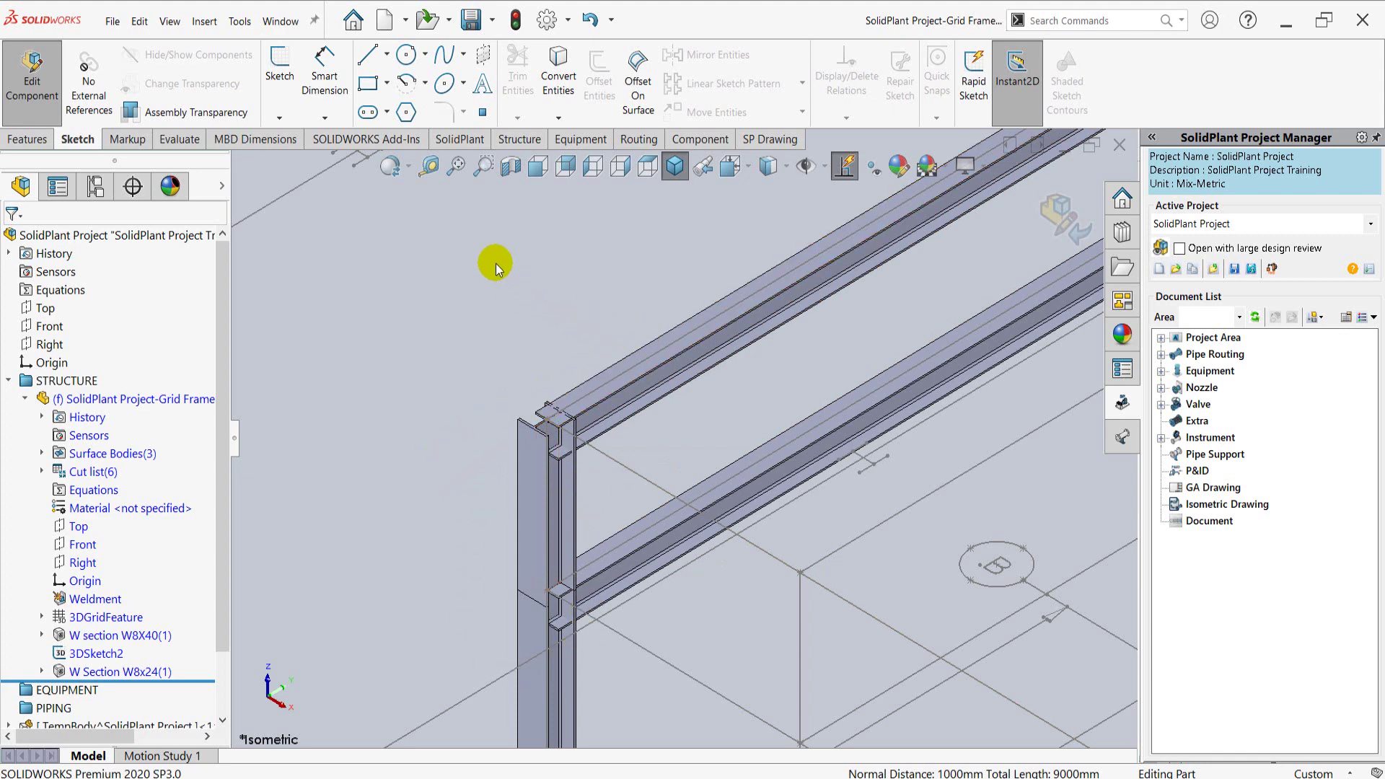
click(516, 139)
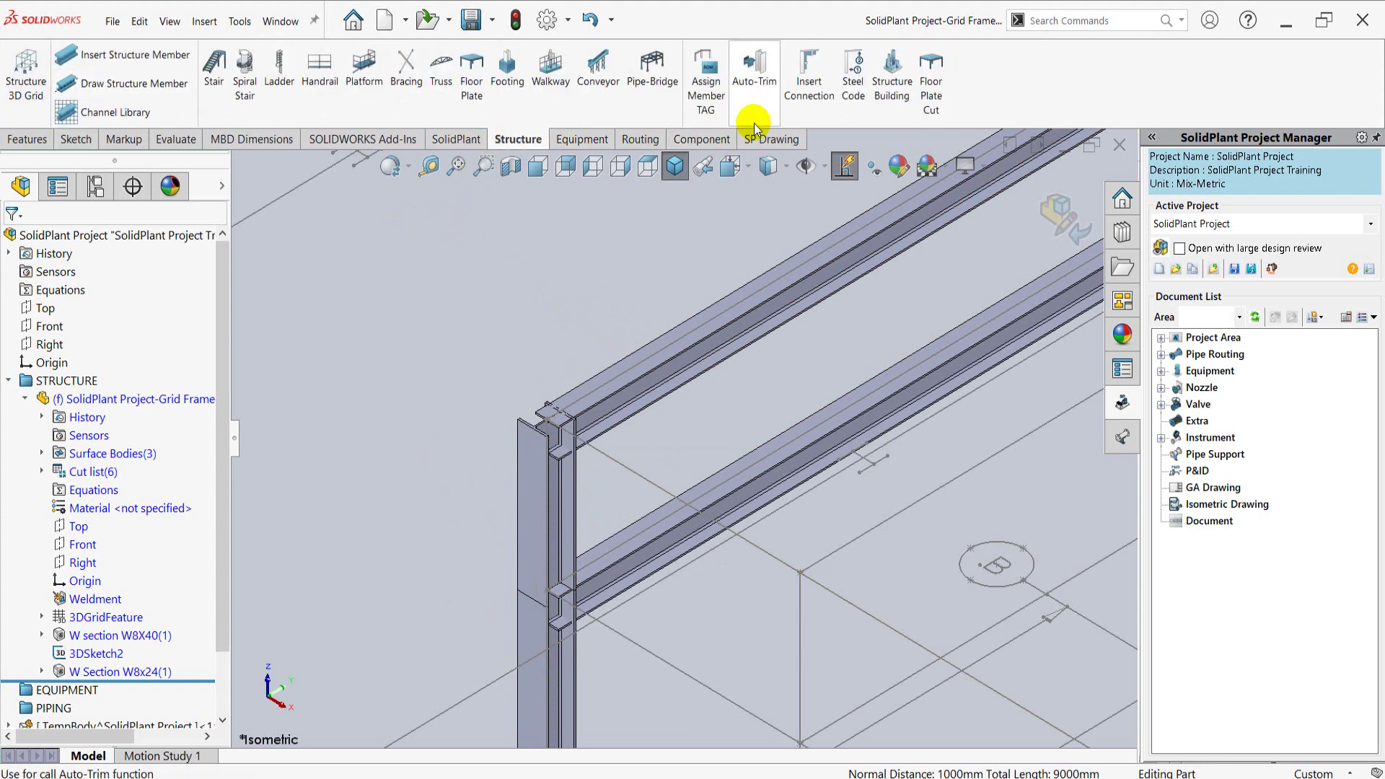
Start Auto-Trim and add the four W8X40 column bodies as first priority.
click(764, 96)
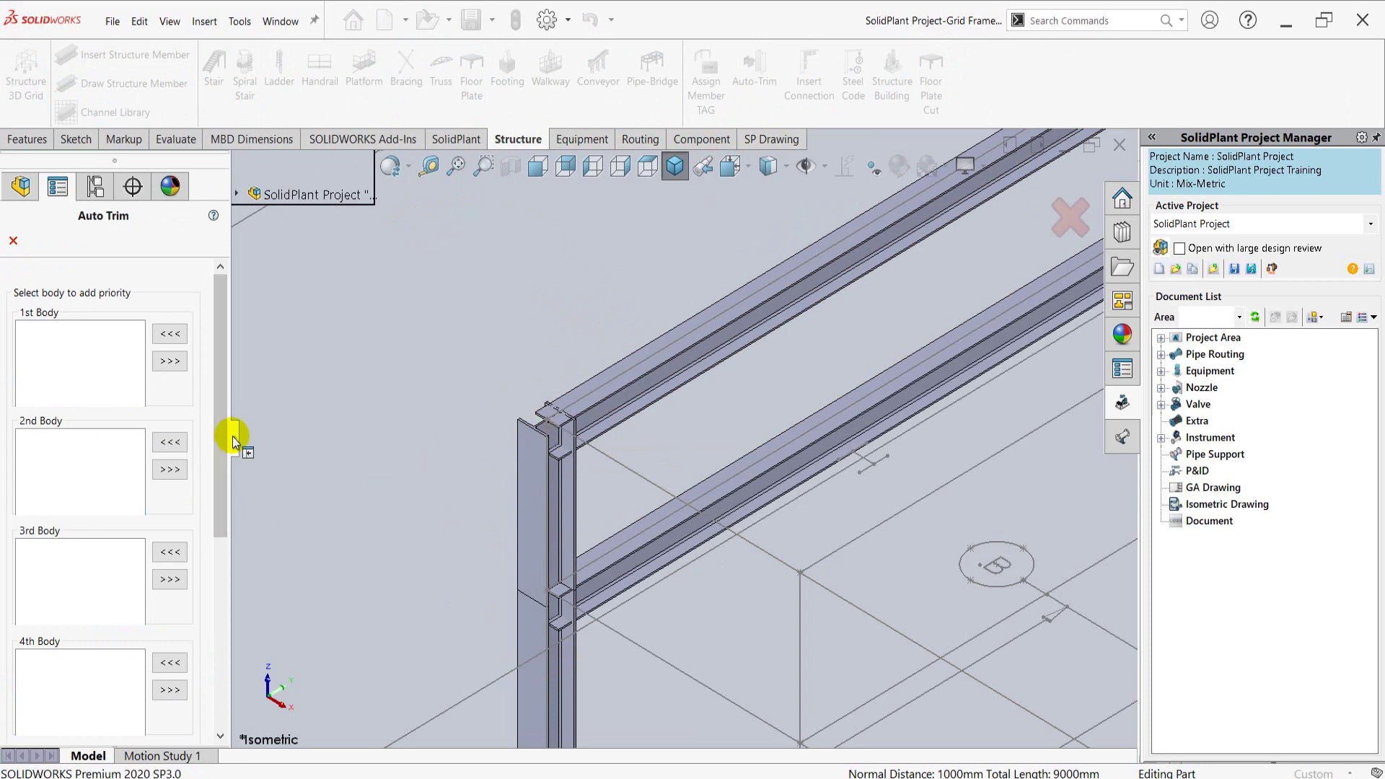
drag(232, 437, 276, 438)
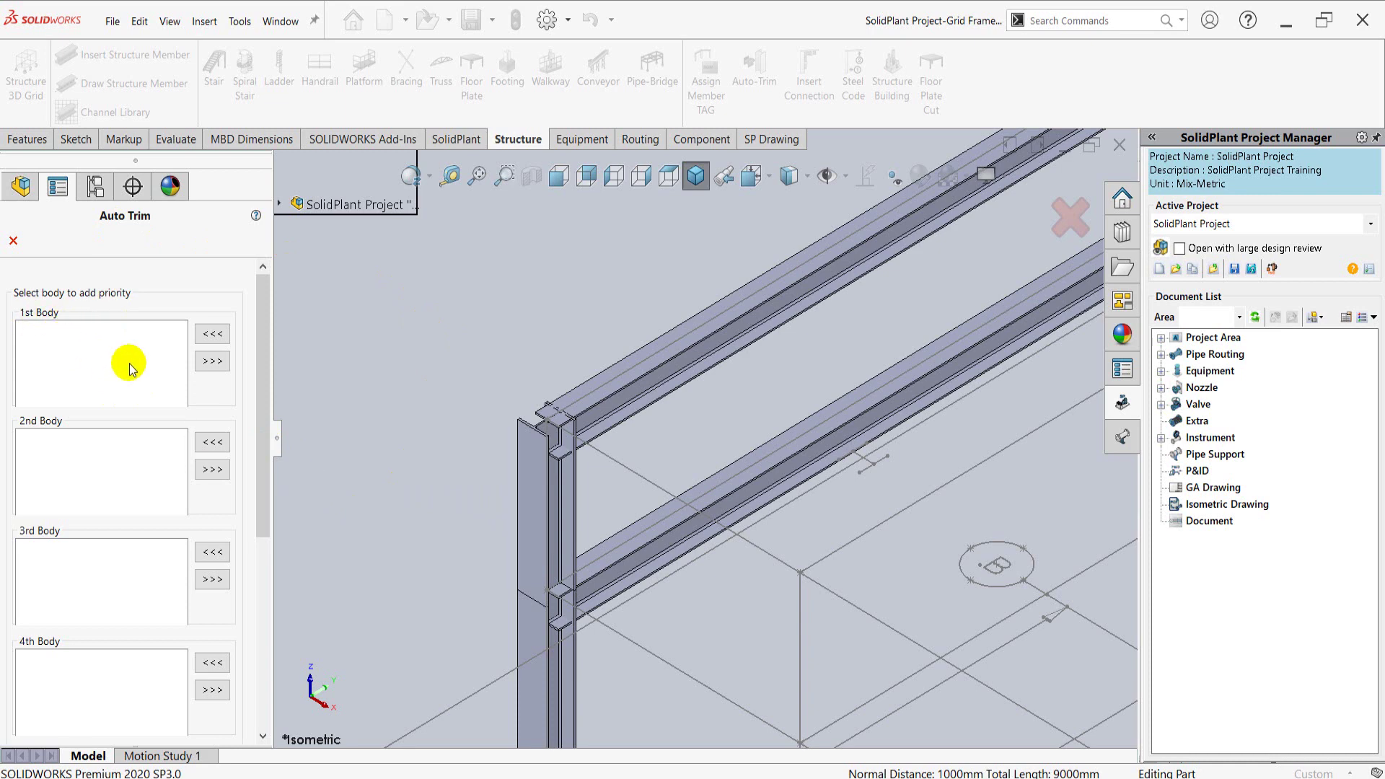
click(536, 492)
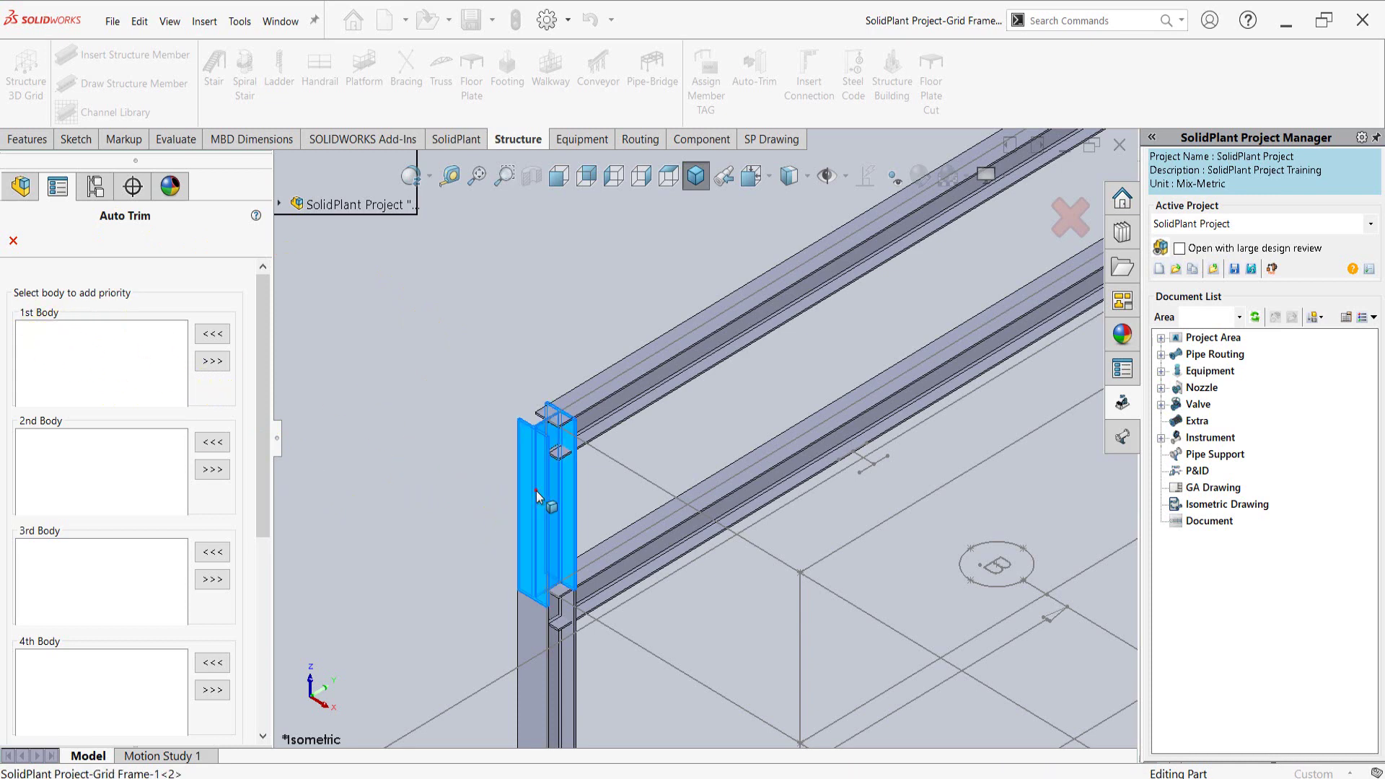
click(532, 644)
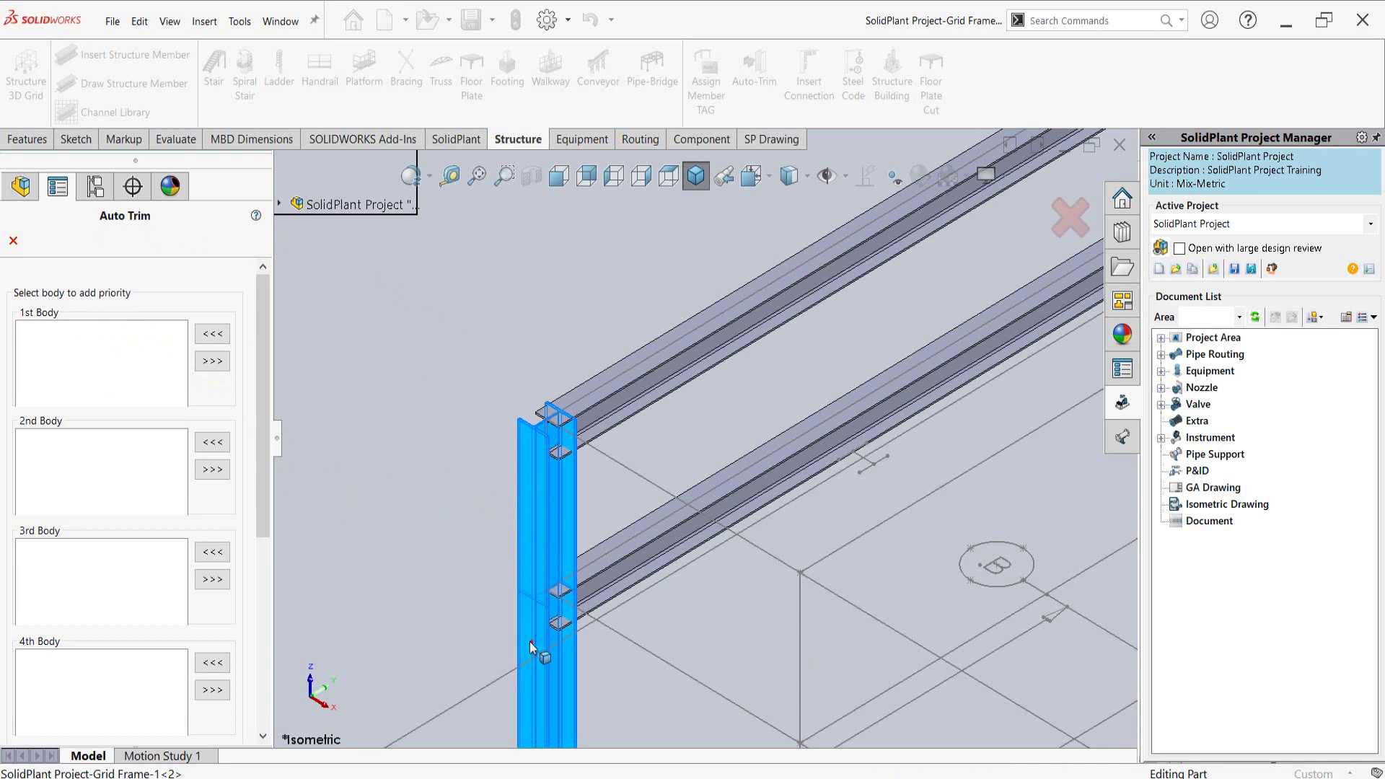
scroll(548, 613, up, 5)
scroll(804, 451, down, 2)
ctrl+middle_drag(804, 451, 789, 442)
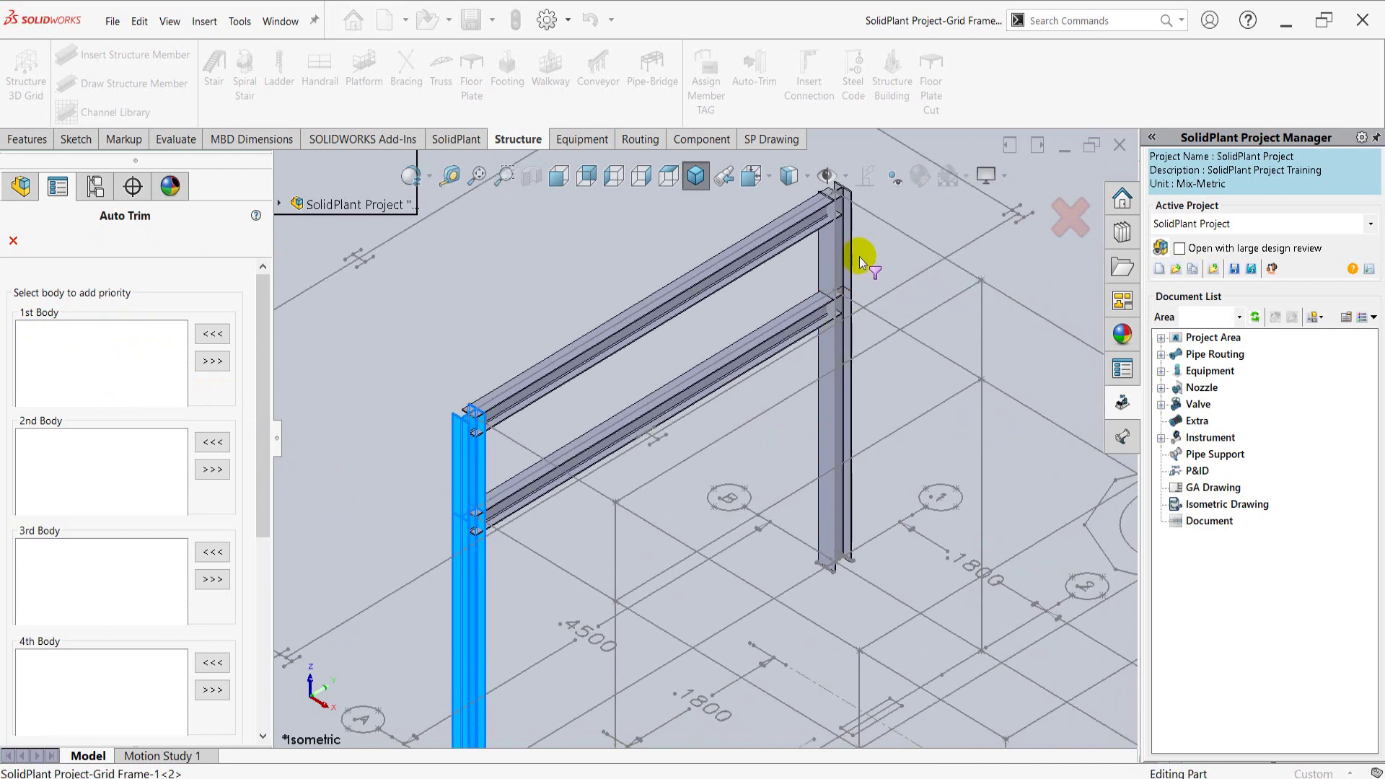
click(844, 401)
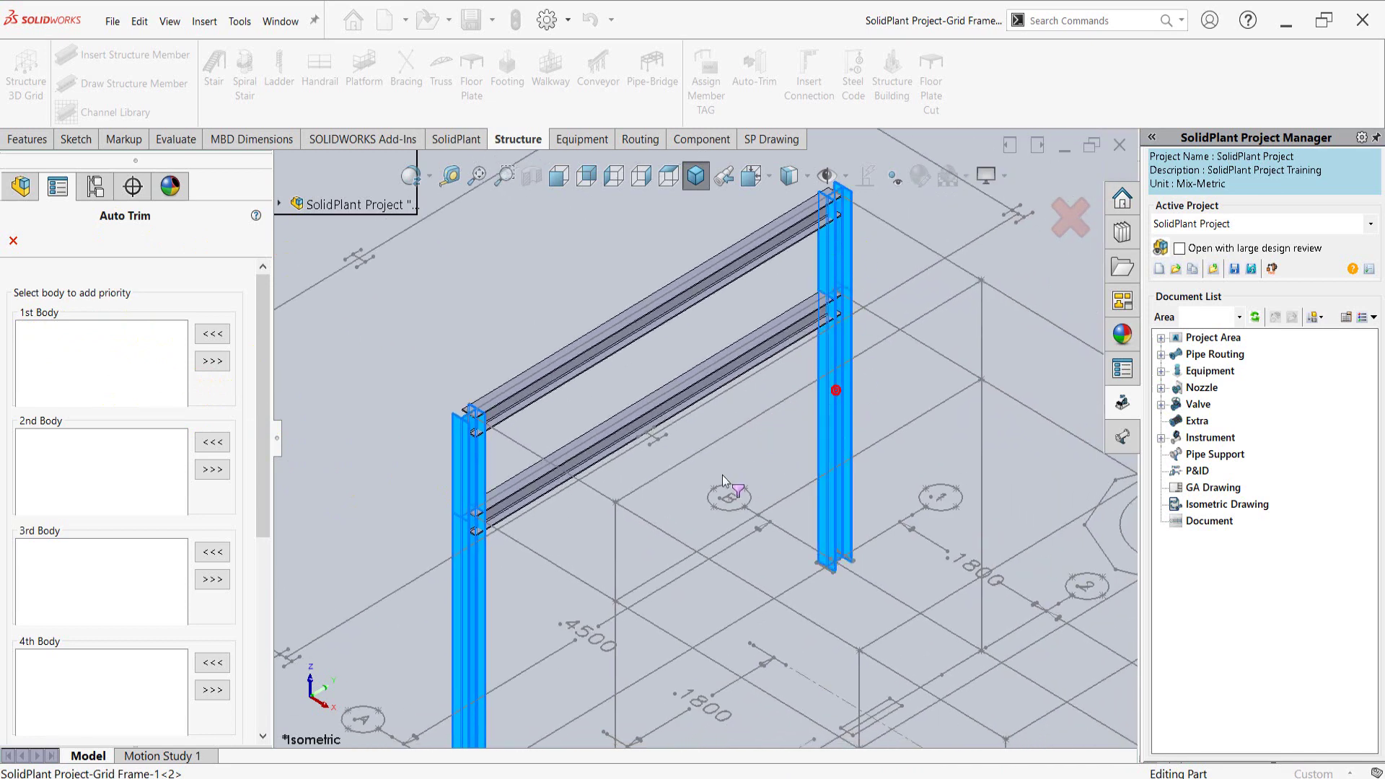
click(213, 333)
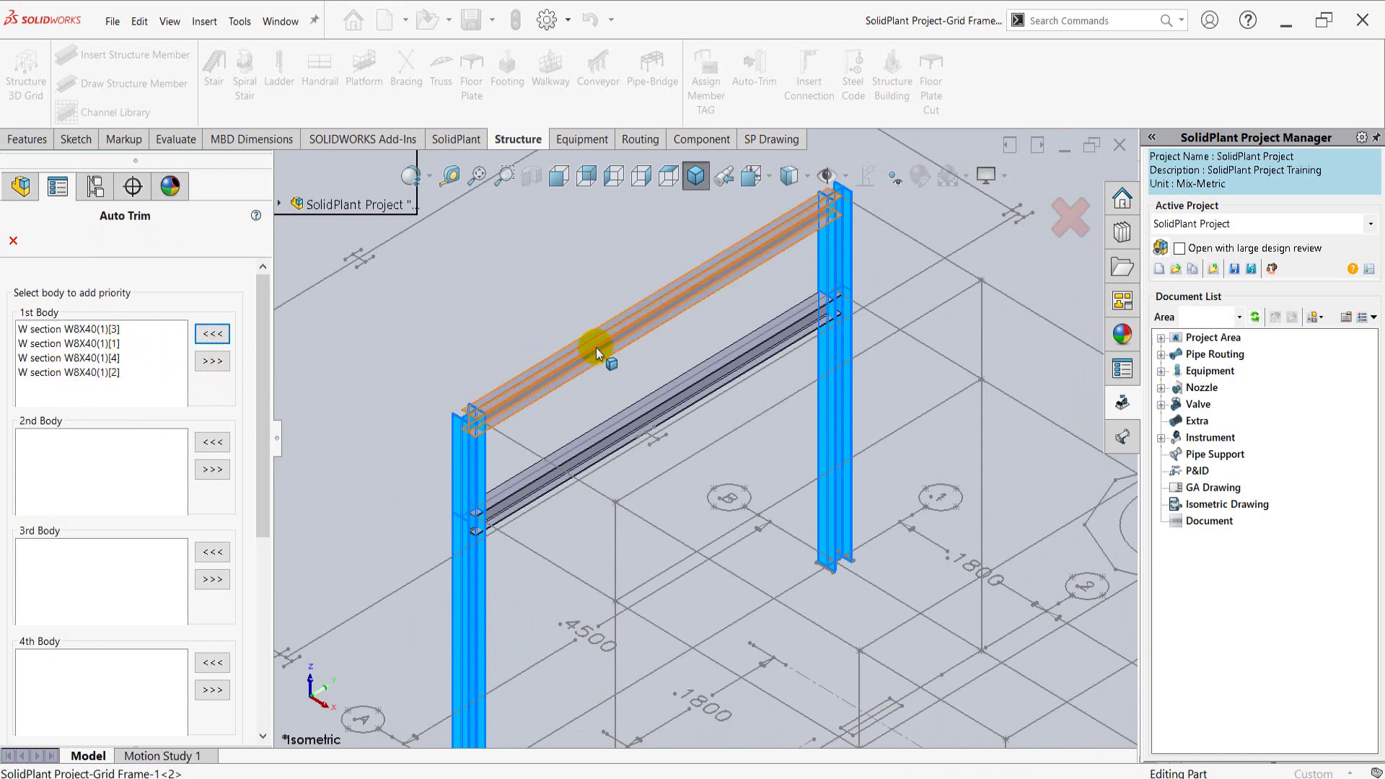
Add both W8x24 beams as second-priority bodies and run Auto Trim.
click(577, 352)
click(613, 422)
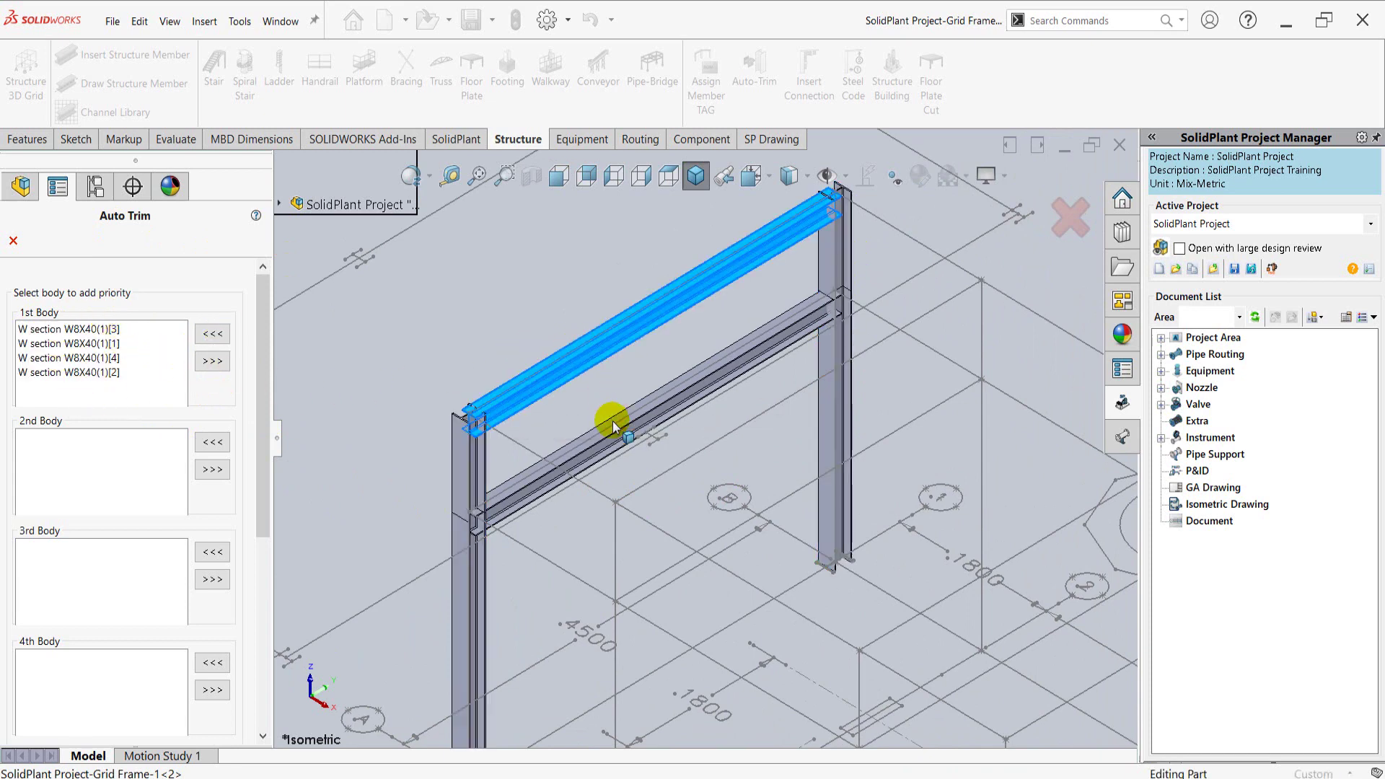
click(166, 475)
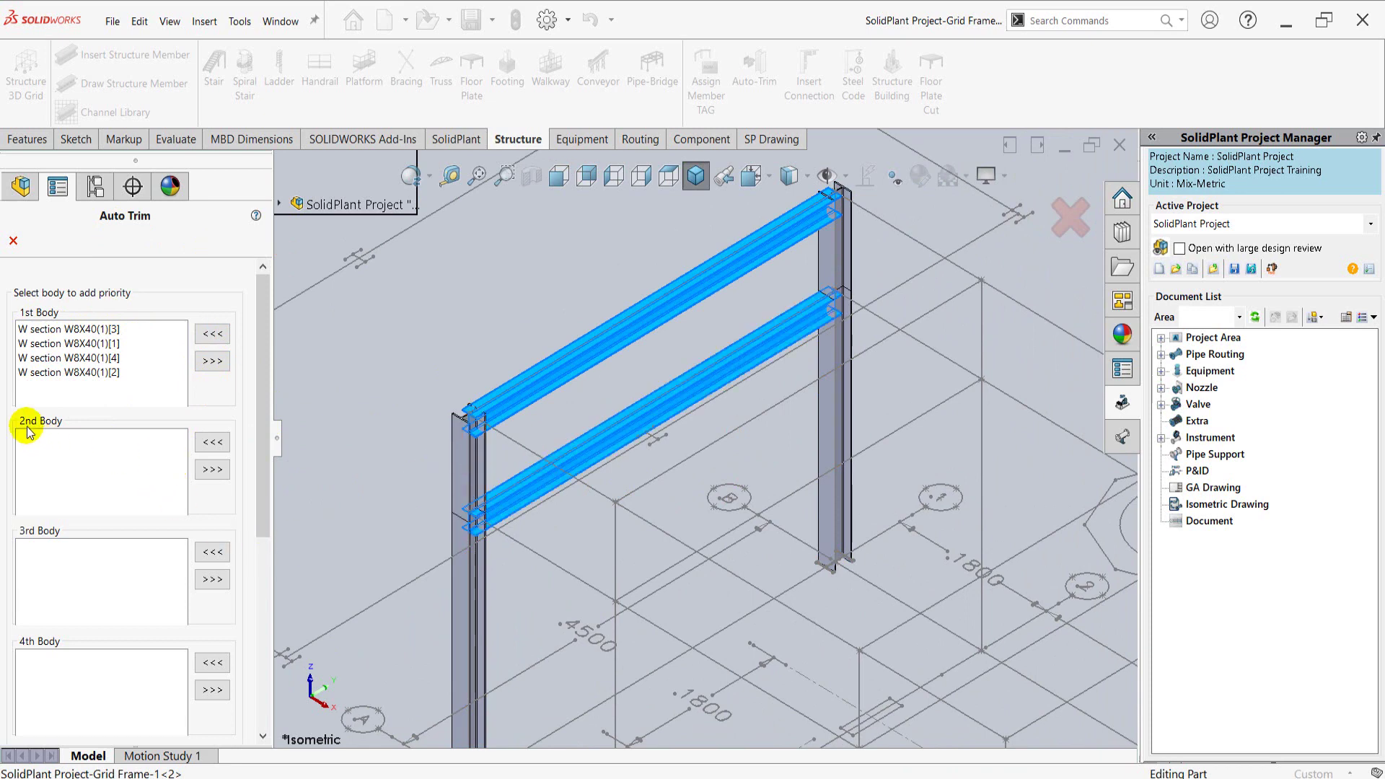
click(205, 443)
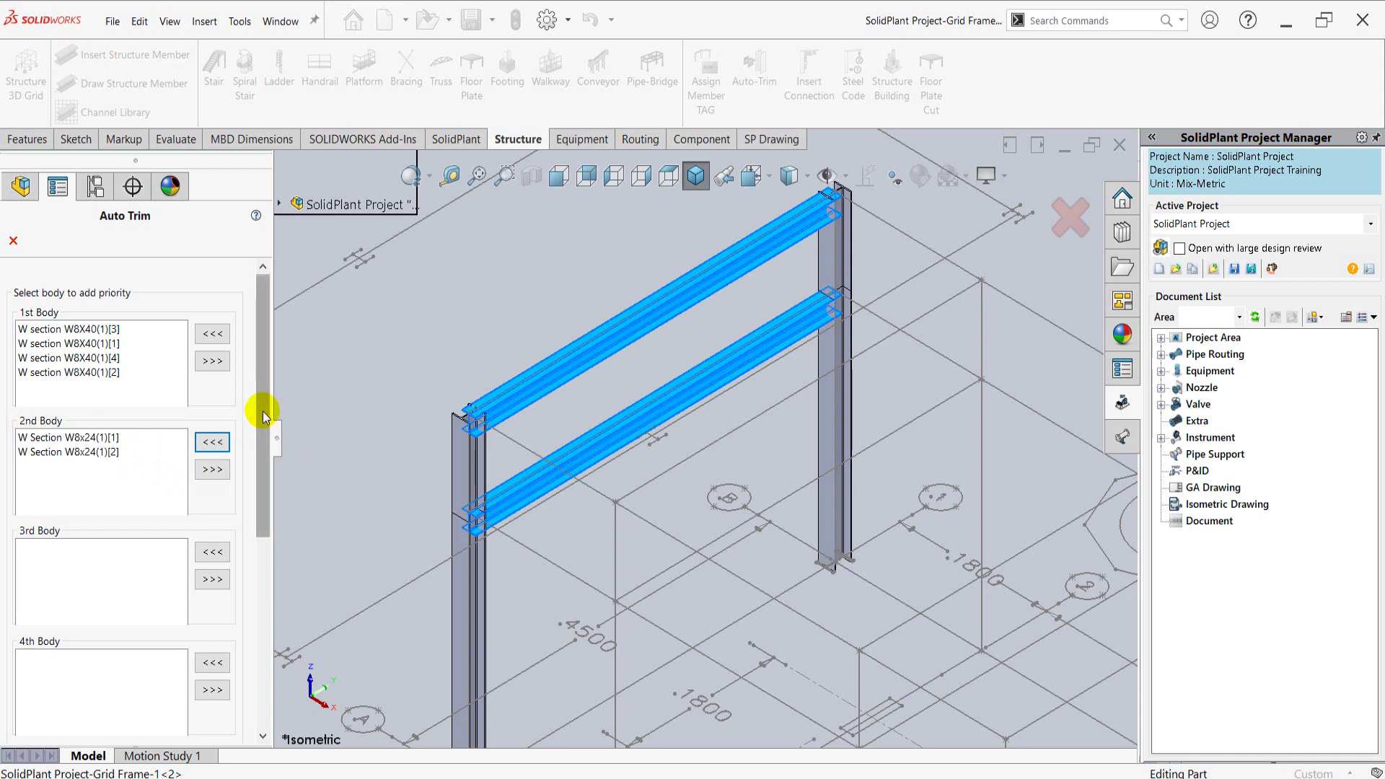
drag(262, 403, 253, 572)
click(163, 564)
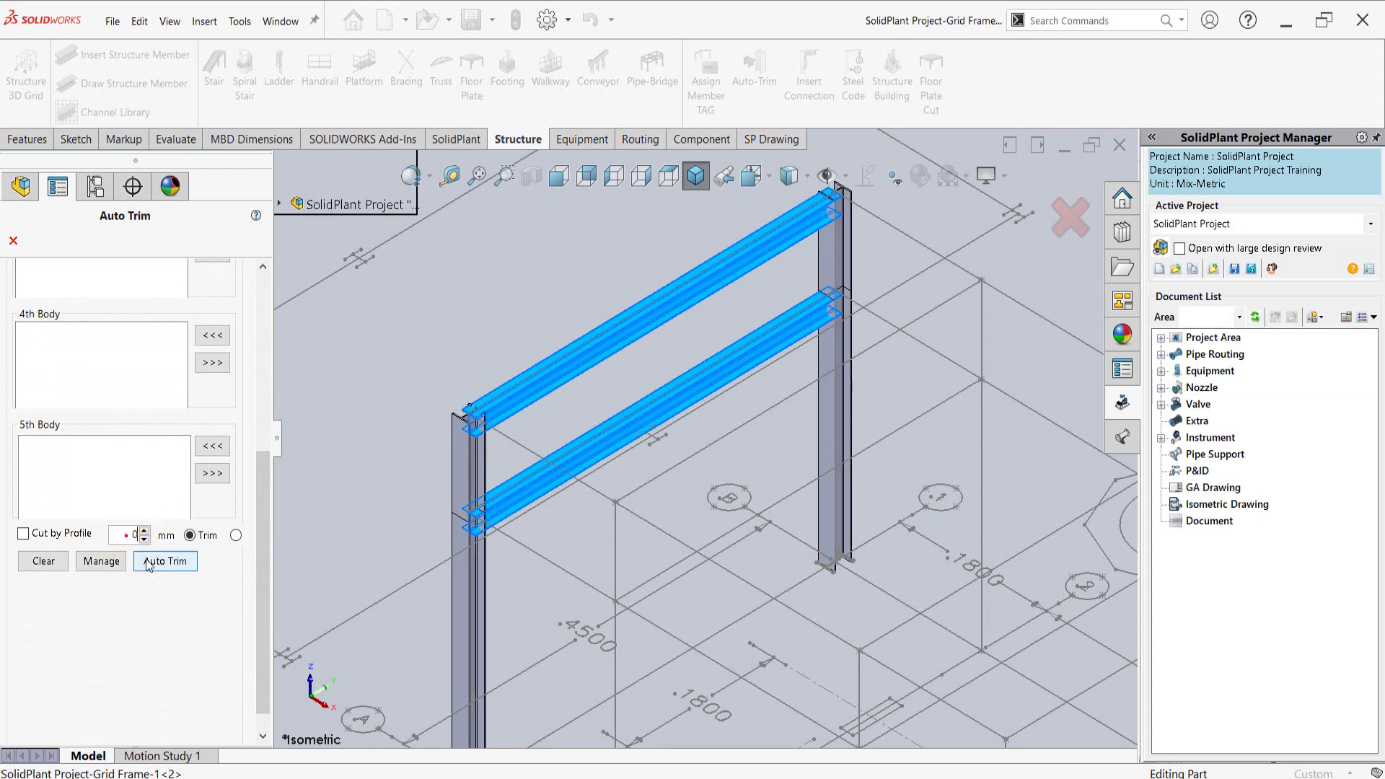
Trim the upper beam against the left column top with Auto Trim.
click(144, 566)
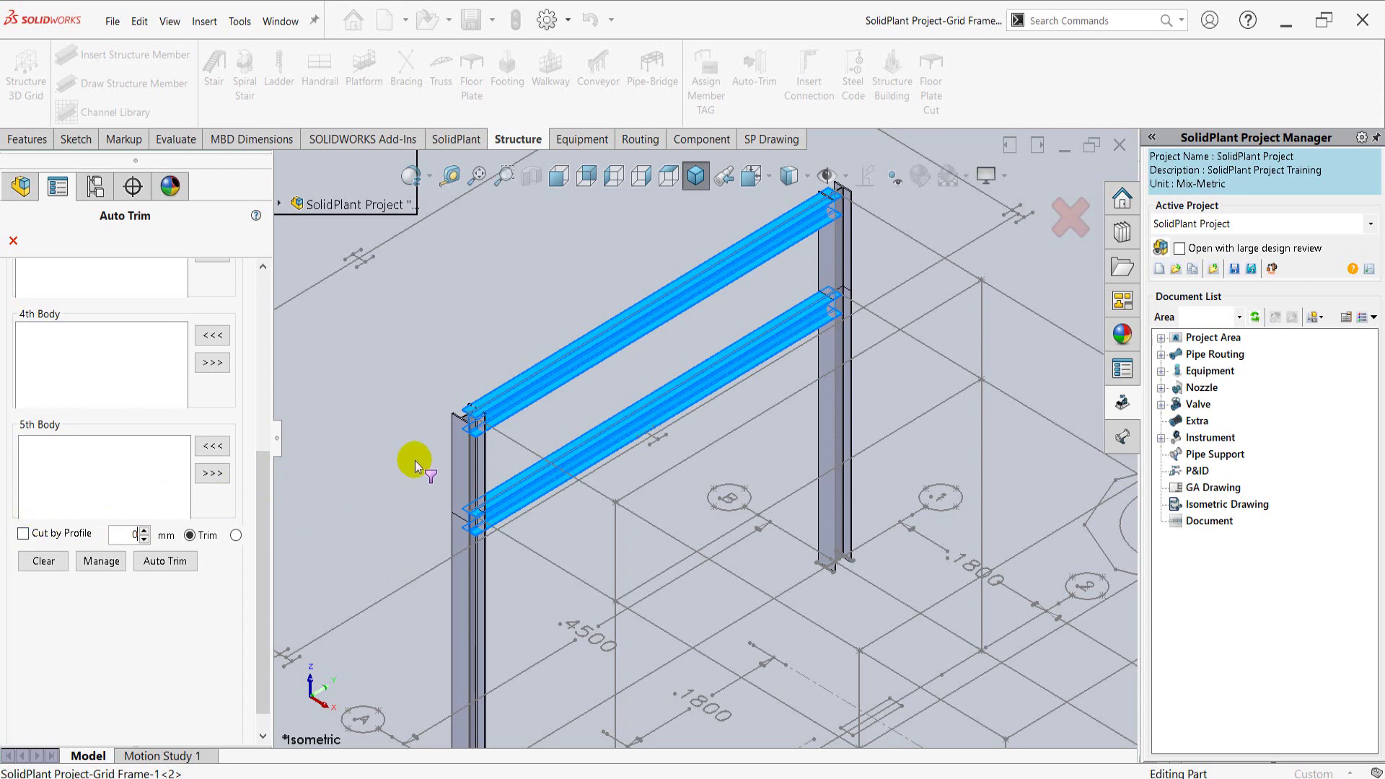
click(530, 393)
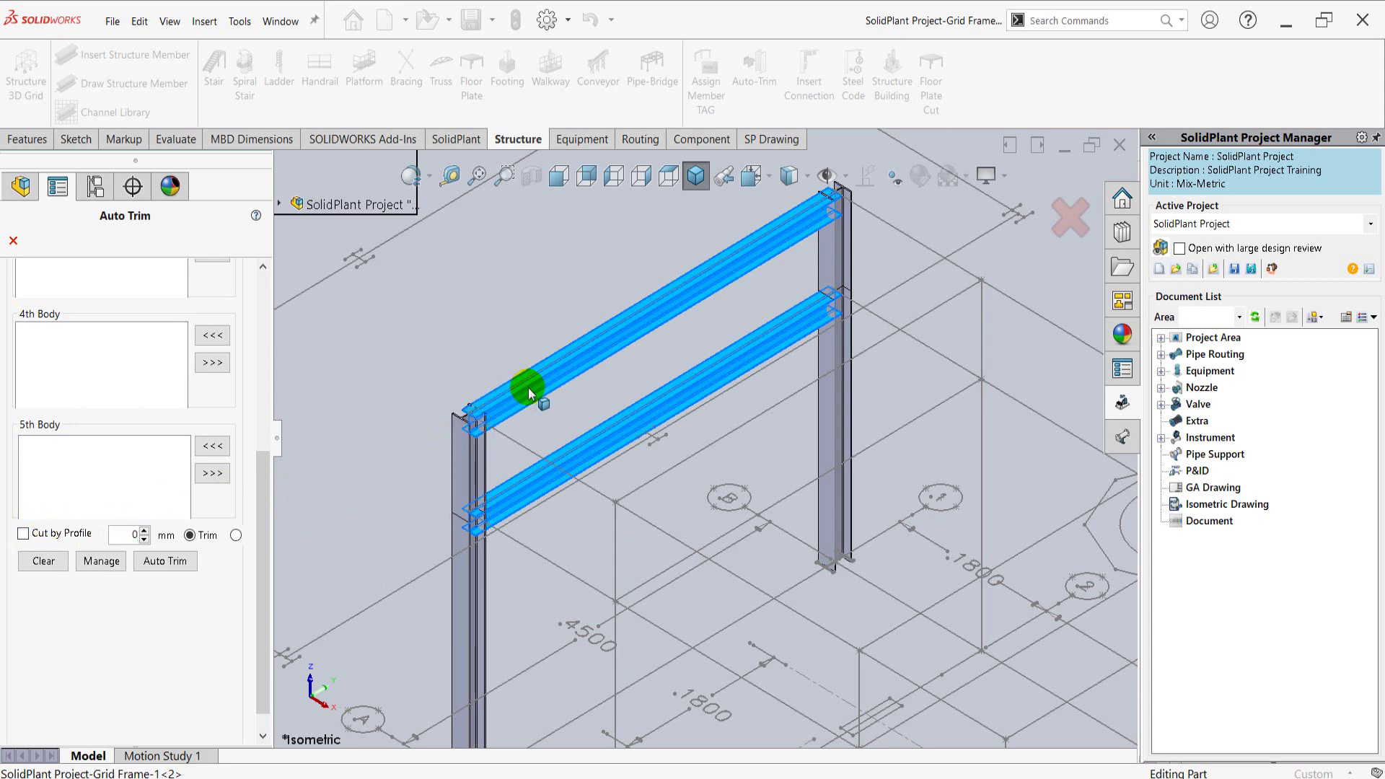
click(474, 430)
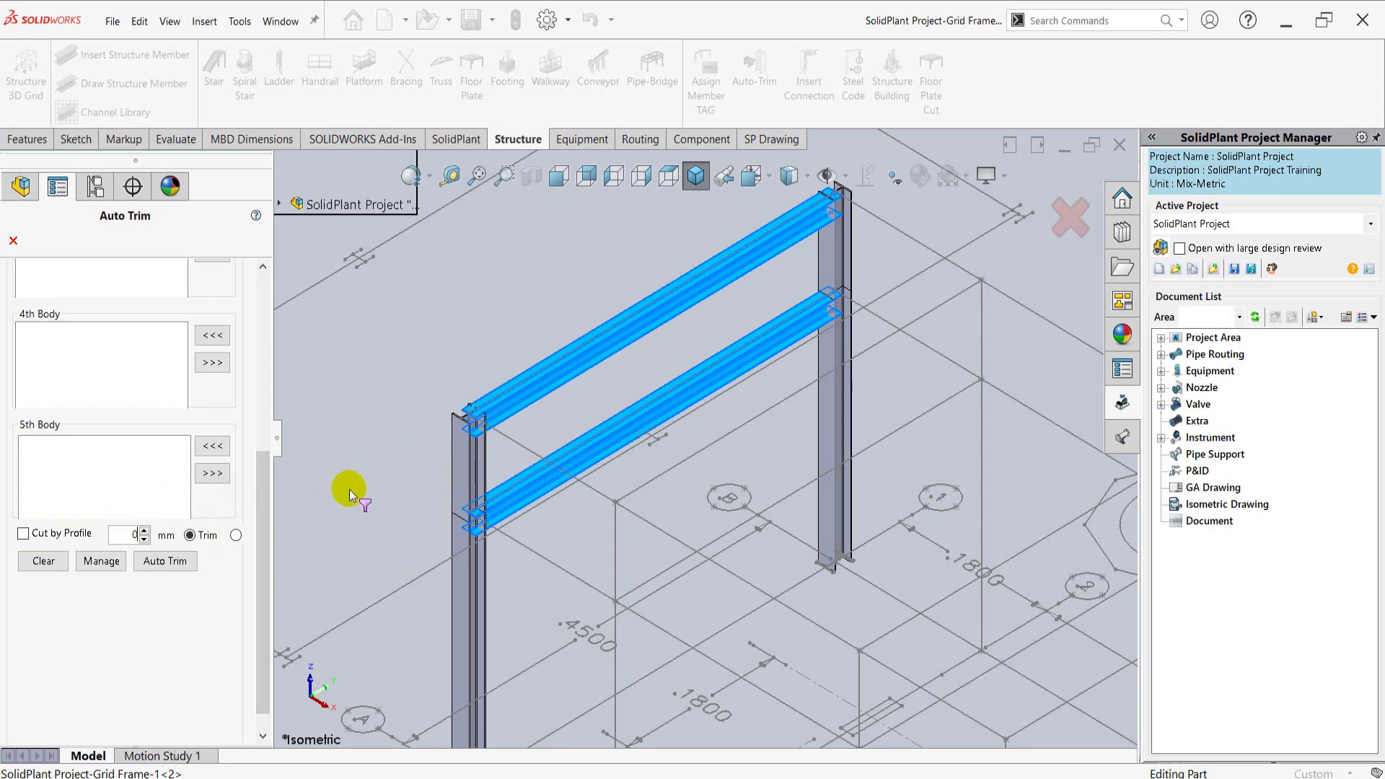
click(162, 566)
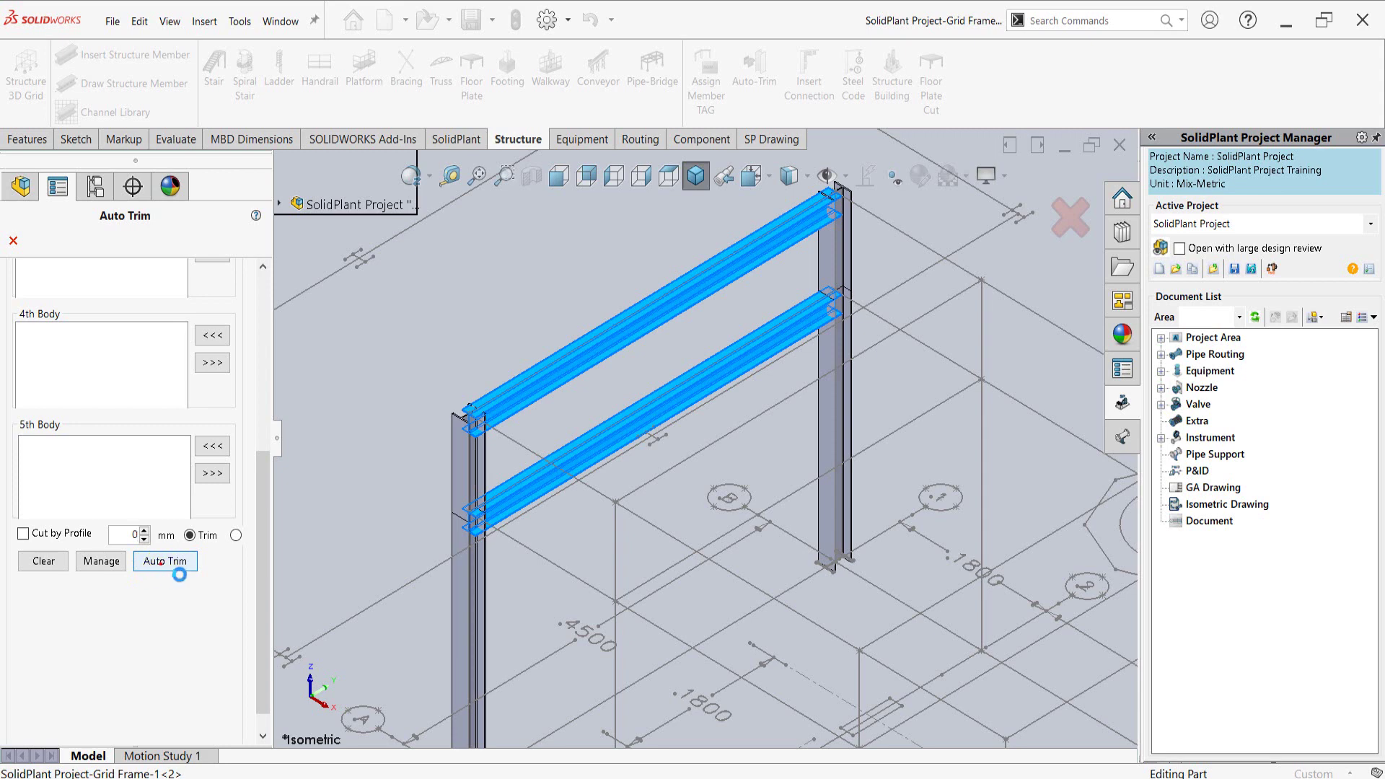
click(399, 482)
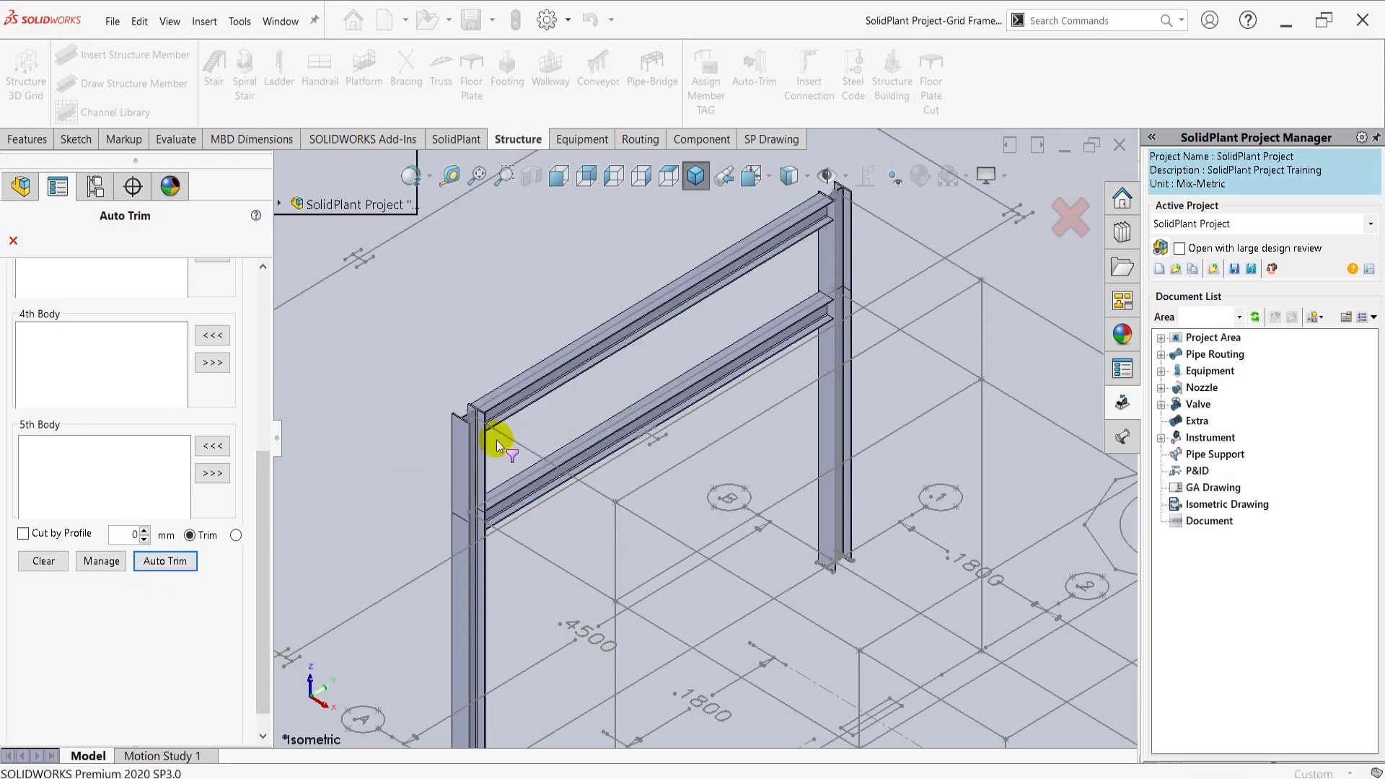
Confirm and close Auto Trim, adding Trim/Extend features to the frame.
scroll(469, 427, down, 2)
scroll(531, 408, down, 2)
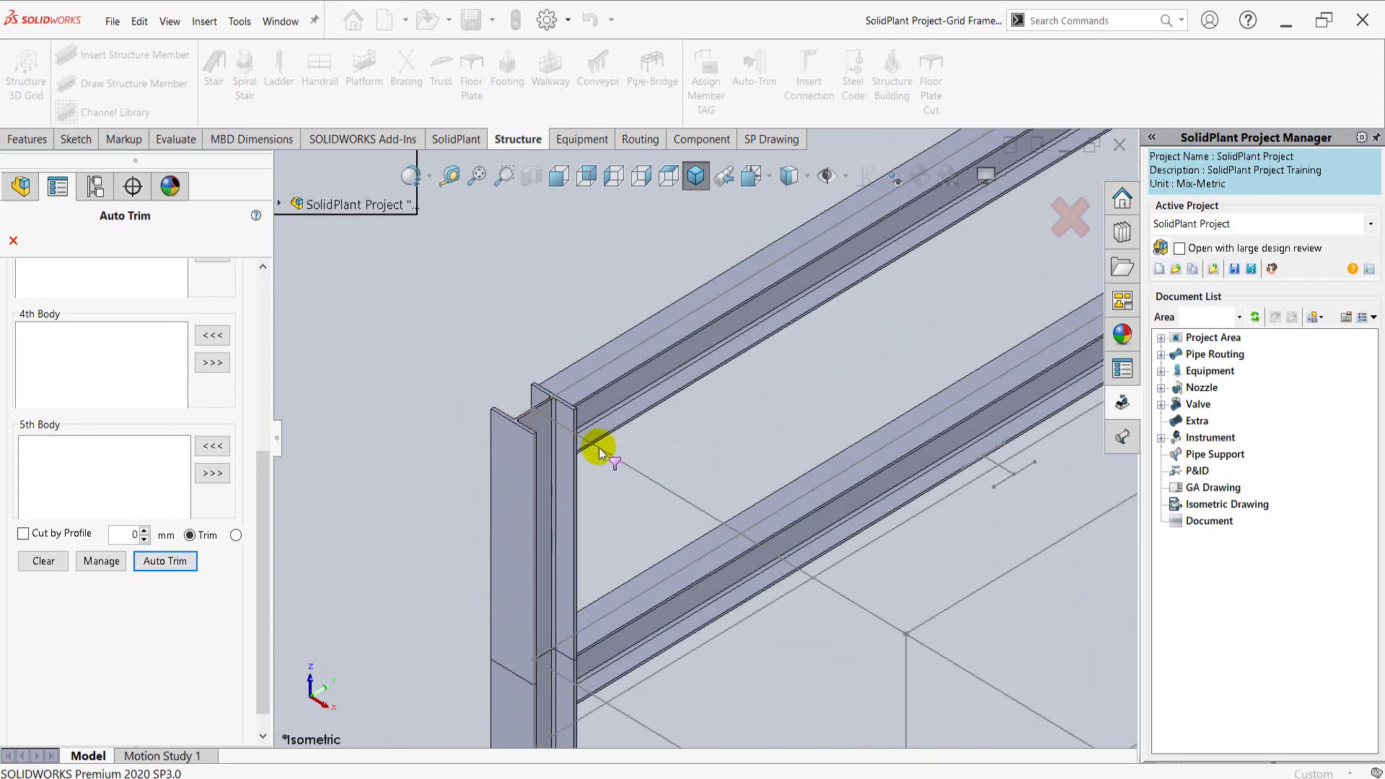
scroll(544, 639, up, 3)
scroll(814, 425, up, 2)
scroll(640, 411, down, 2)
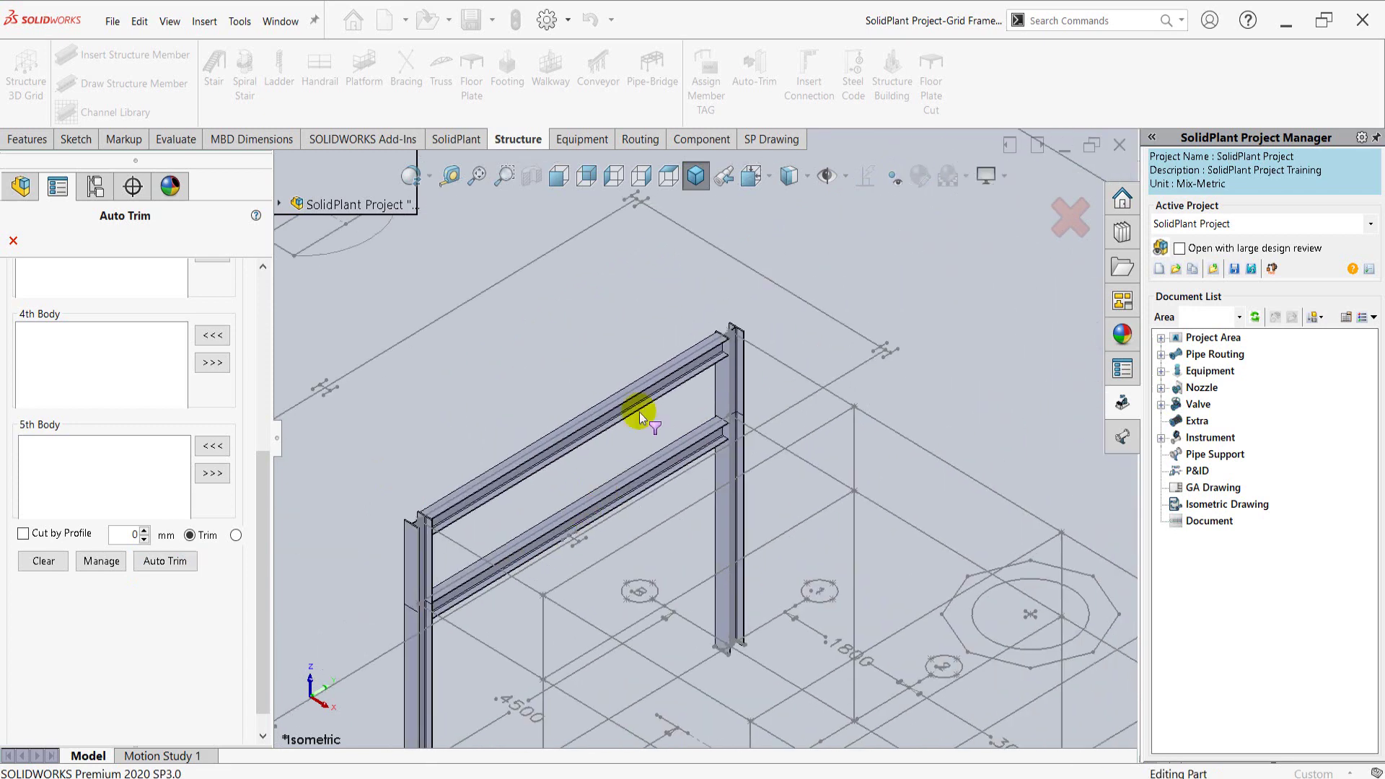
scroll(732, 349, down, 2)
scroll(735, 457, down, 2)
scroll(716, 469, down, 1)
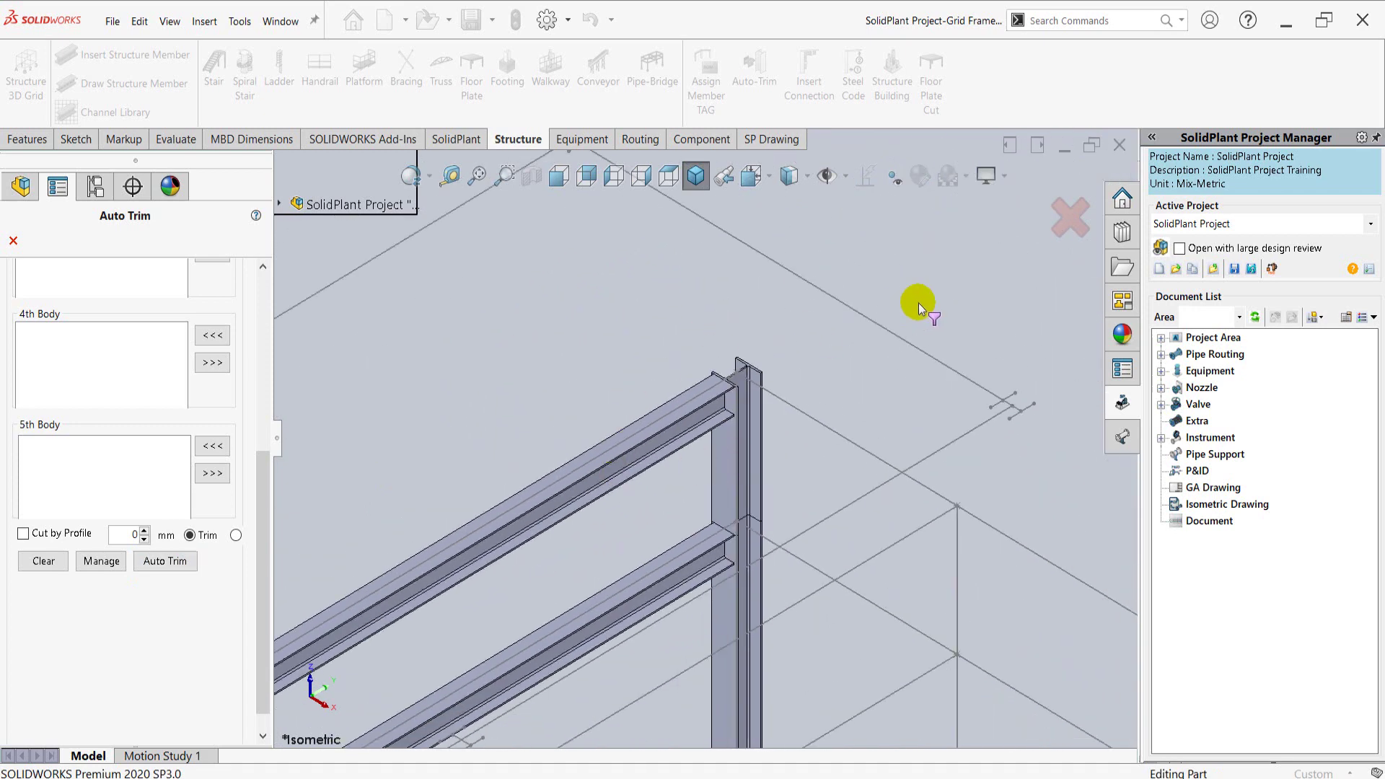
click(1075, 222)
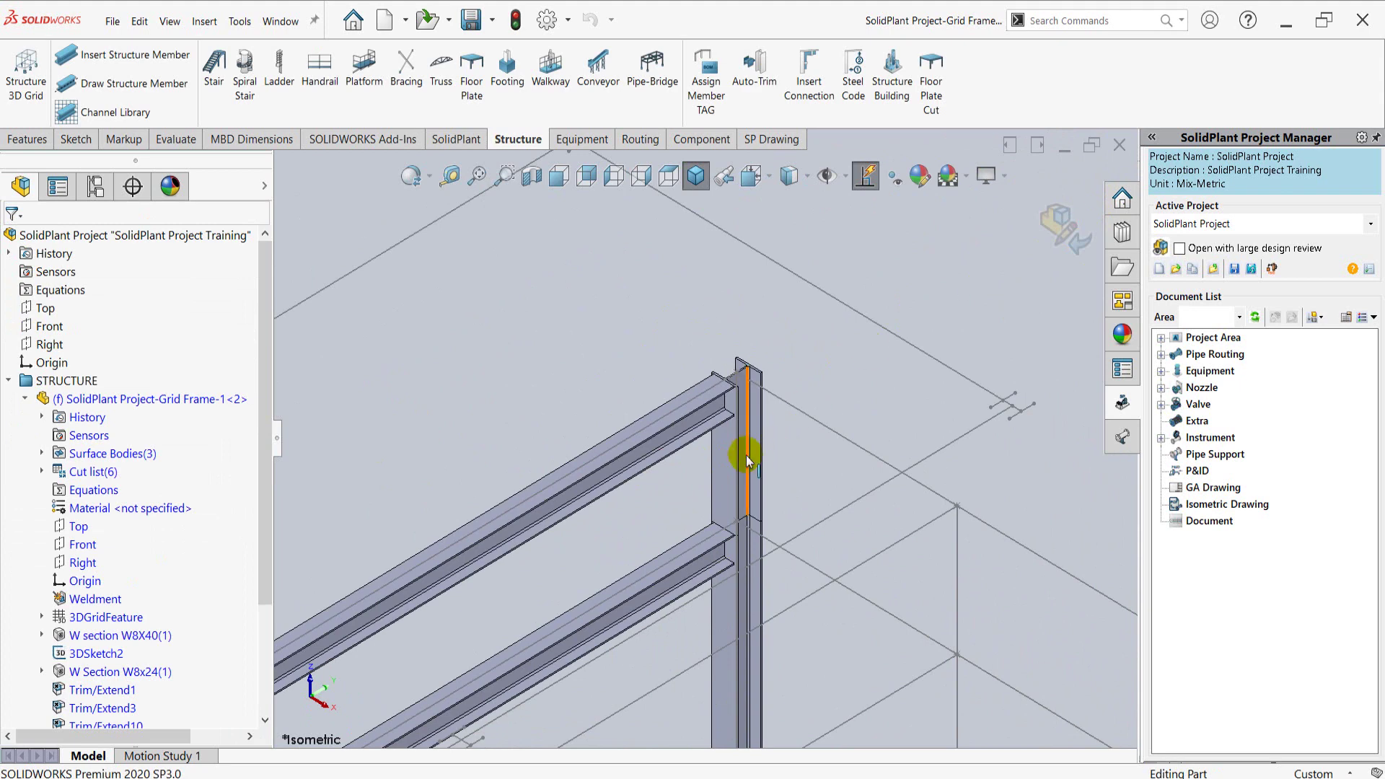
scroll(757, 465, up, 4)
scroll(628, 517, down, 1)
scroll(640, 454, down, 1)
scroll(574, 396, down, 2)
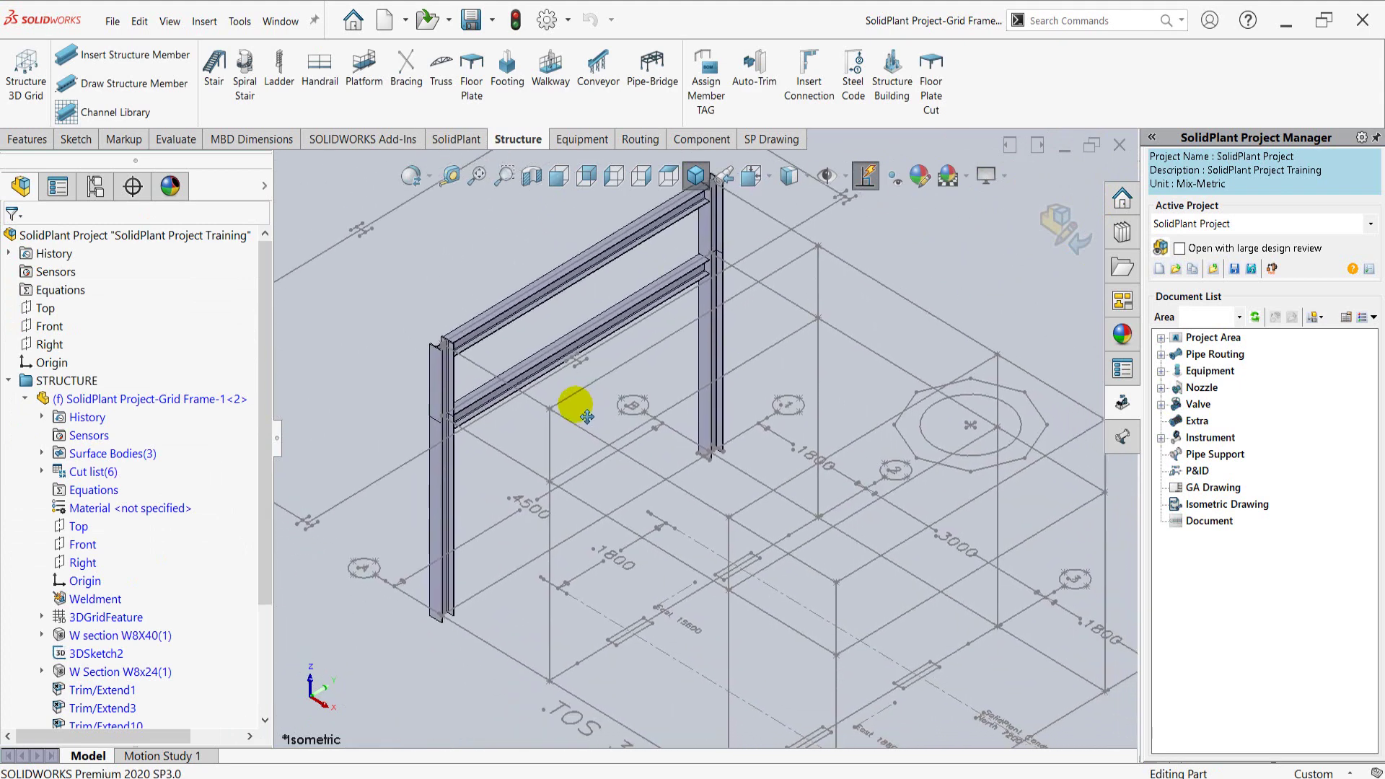
scroll(544, 423, down, 1)
scroll(544, 423, up, 1)
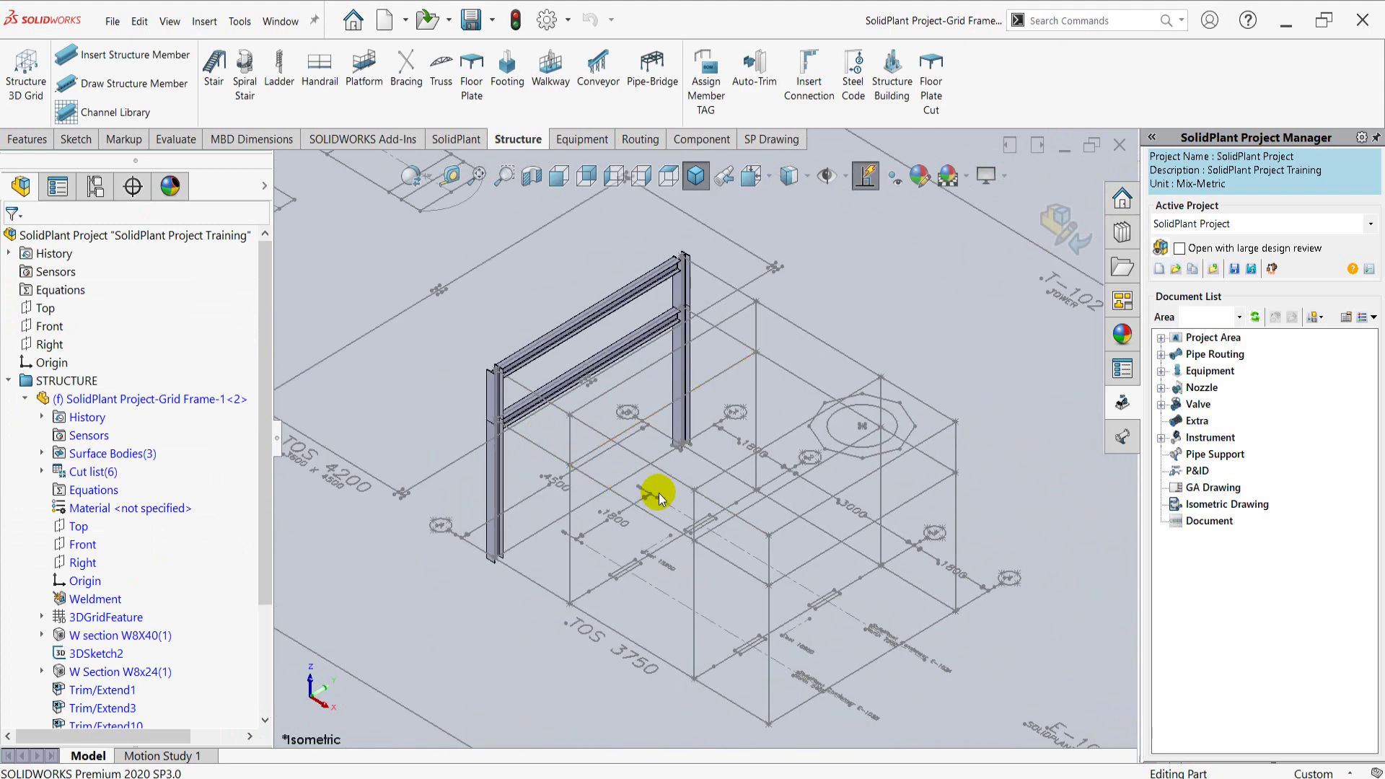
scroll(668, 487, down, 1)
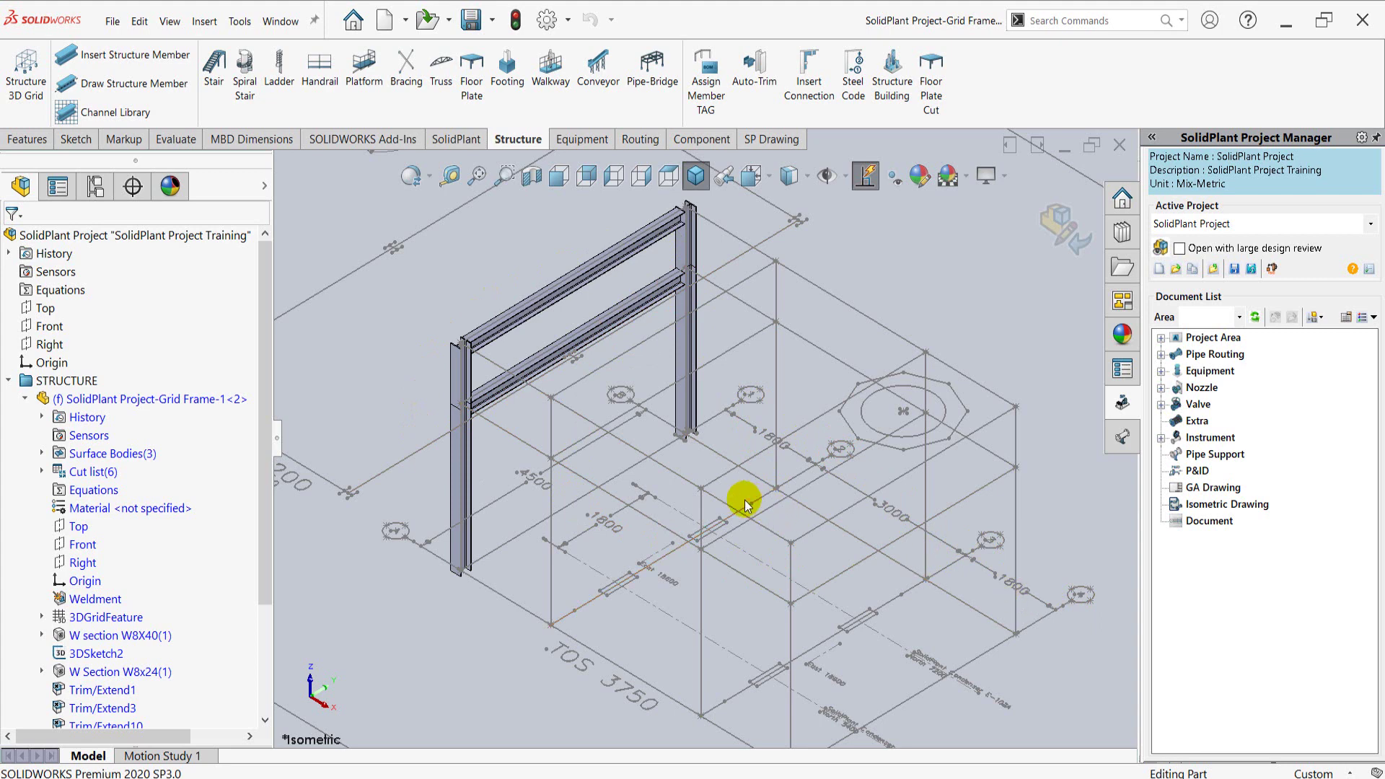
scroll(742, 491, up, 1)
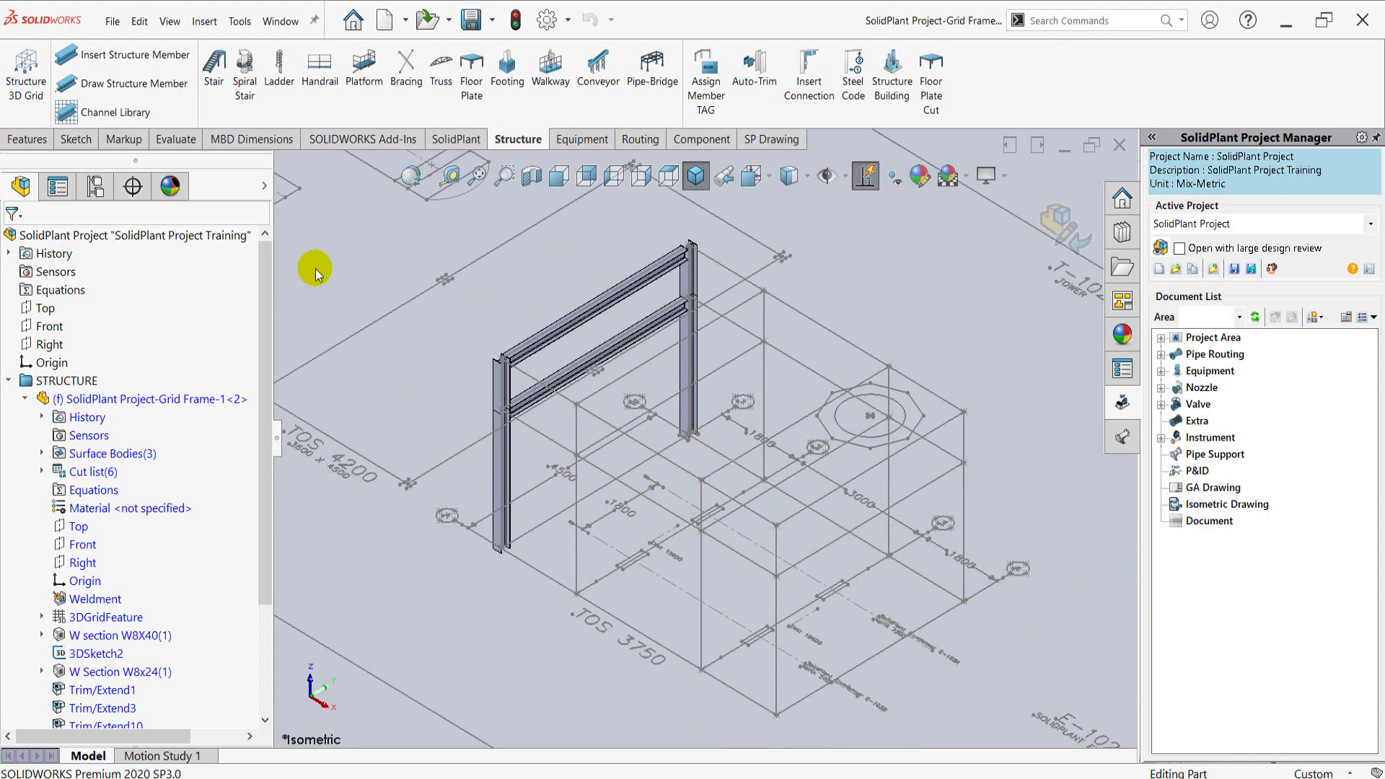
Create a new 3D sketch with points at three grid intersections on the front TOS 3750 line.
click(78, 141)
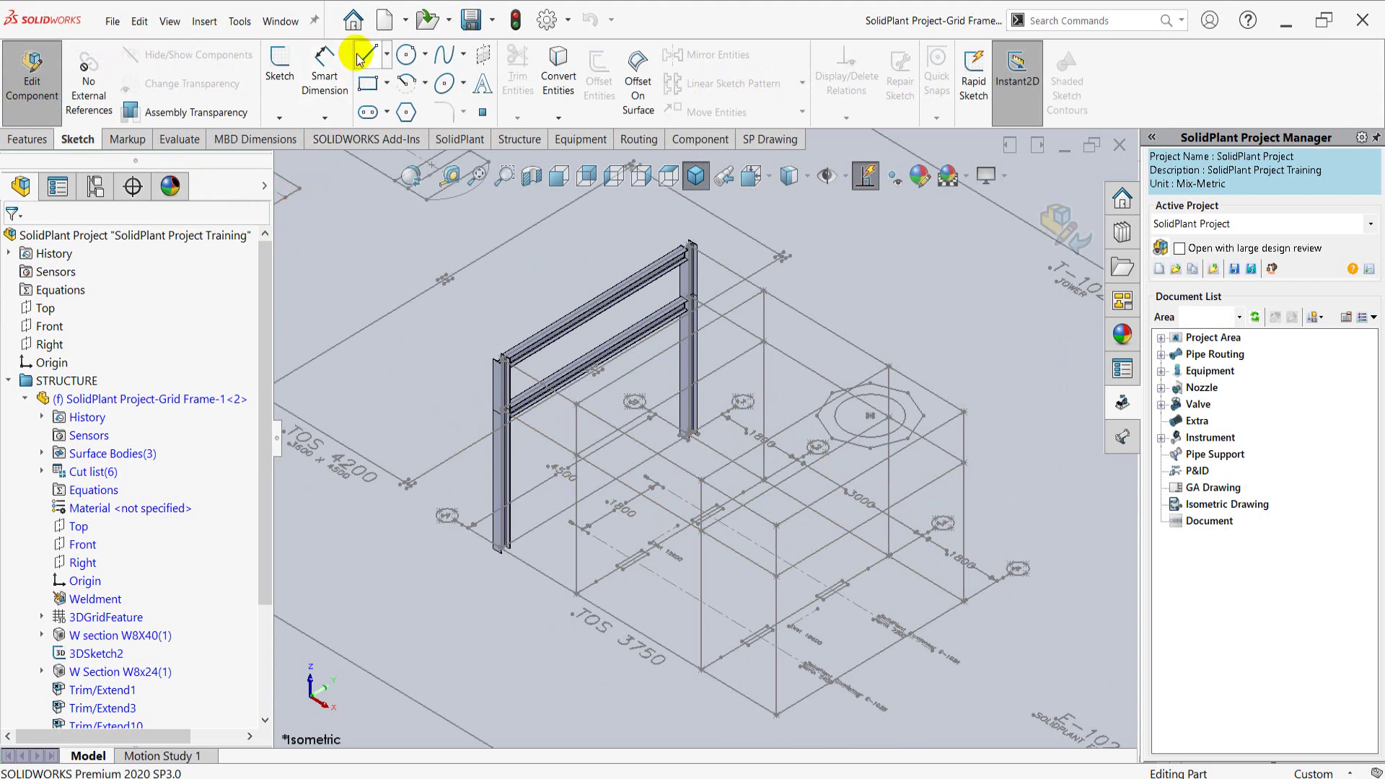
click(279, 118)
click(300, 157)
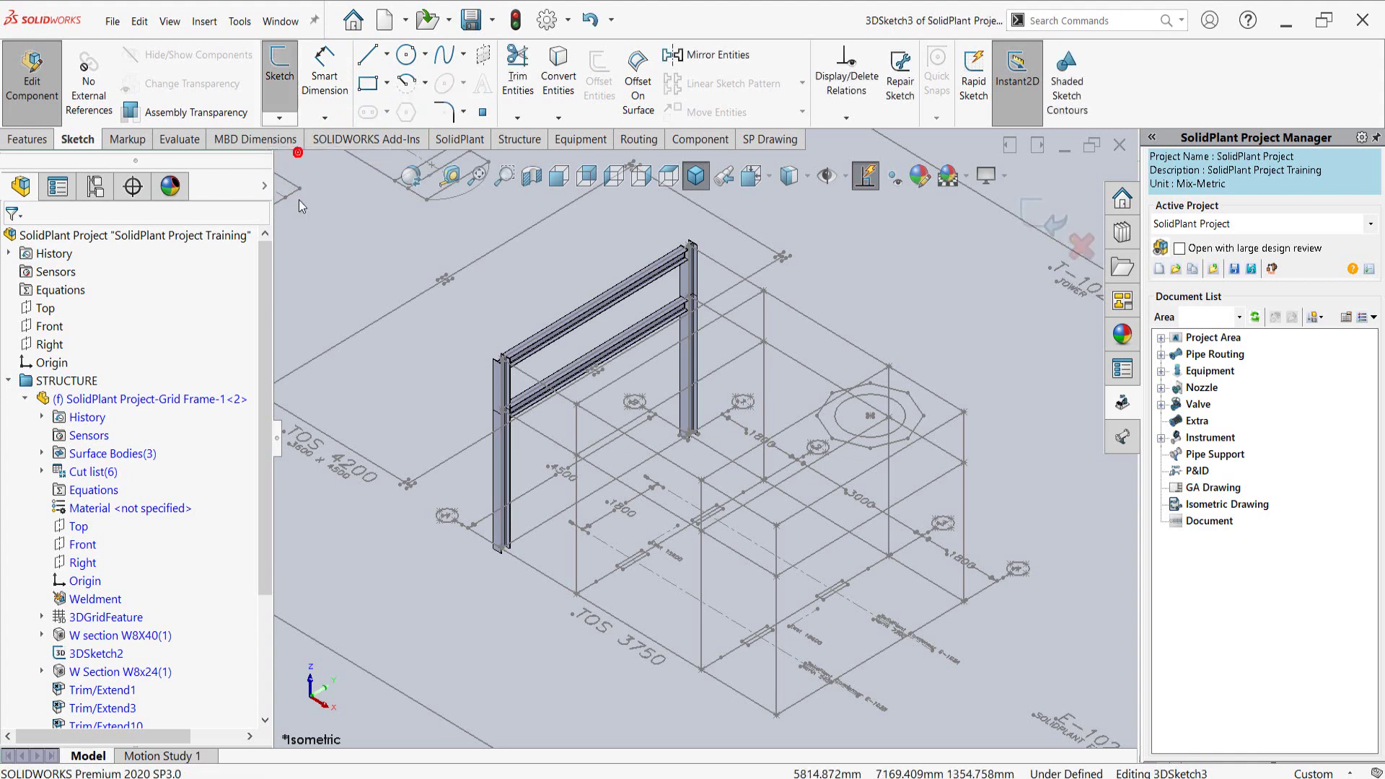
click(483, 114)
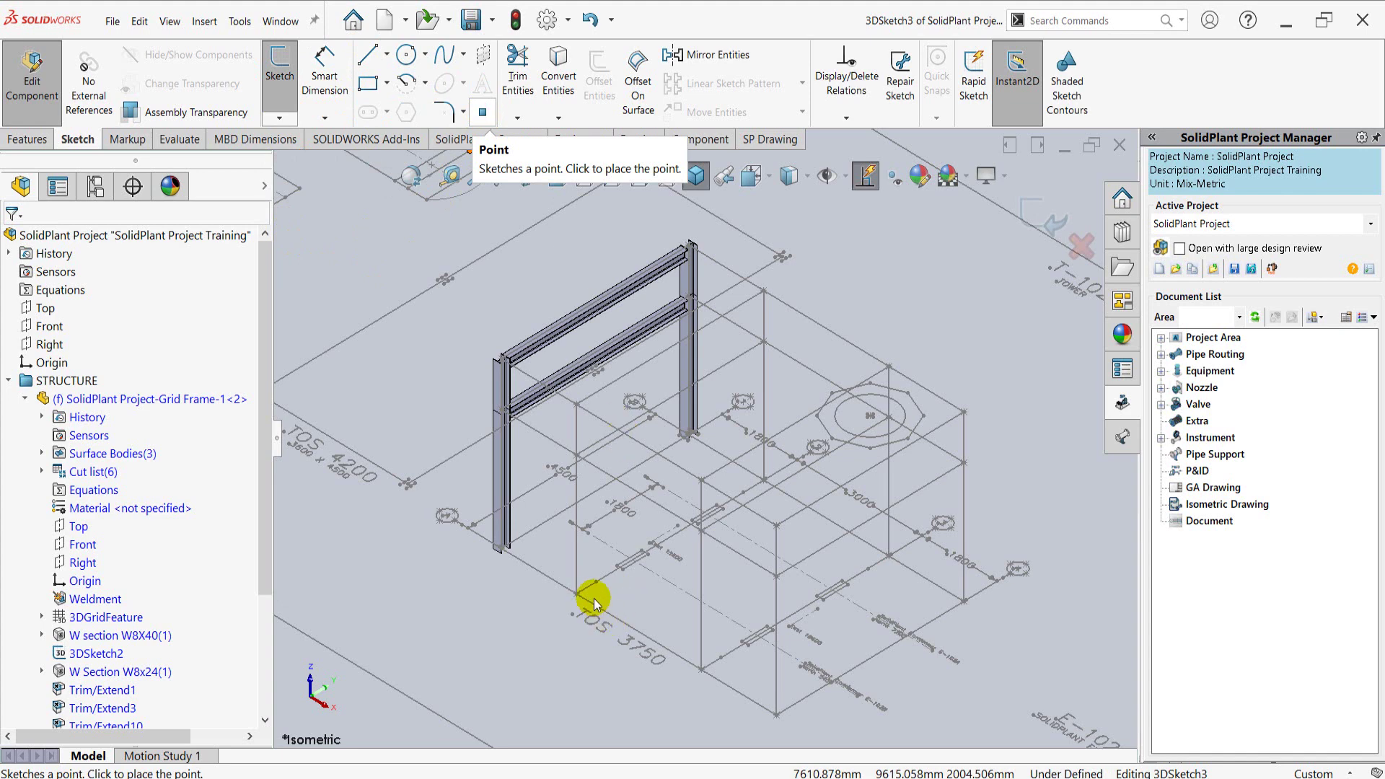
scroll(588, 595, down, 2)
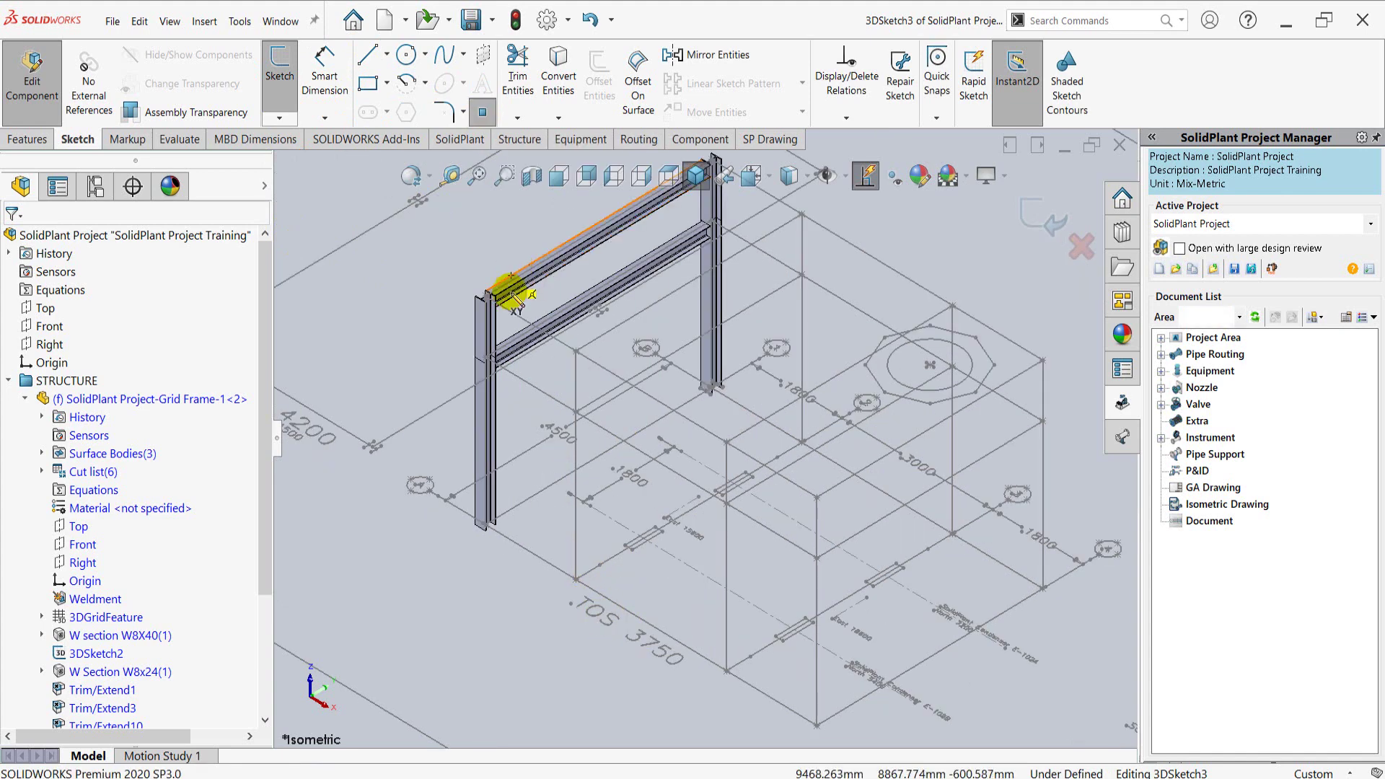
click(577, 580)
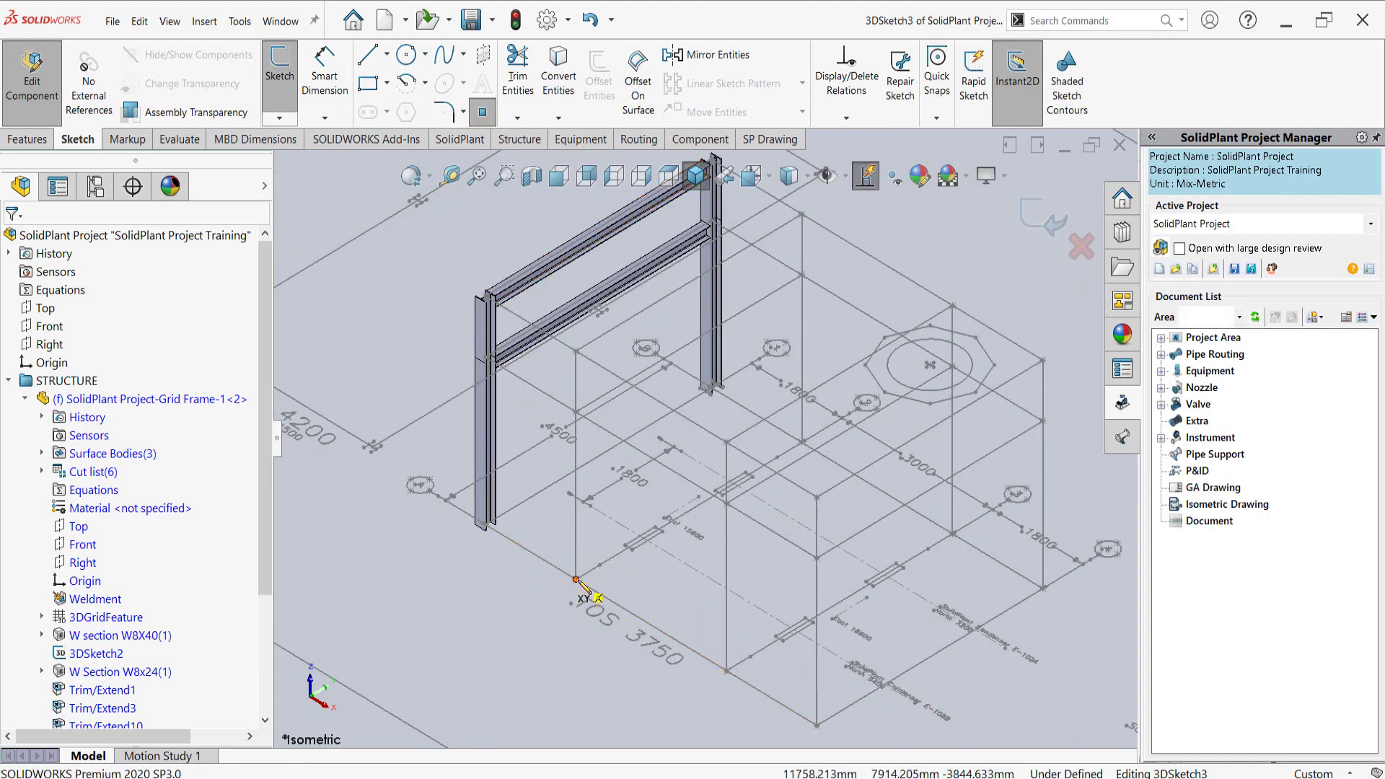
click(726, 671)
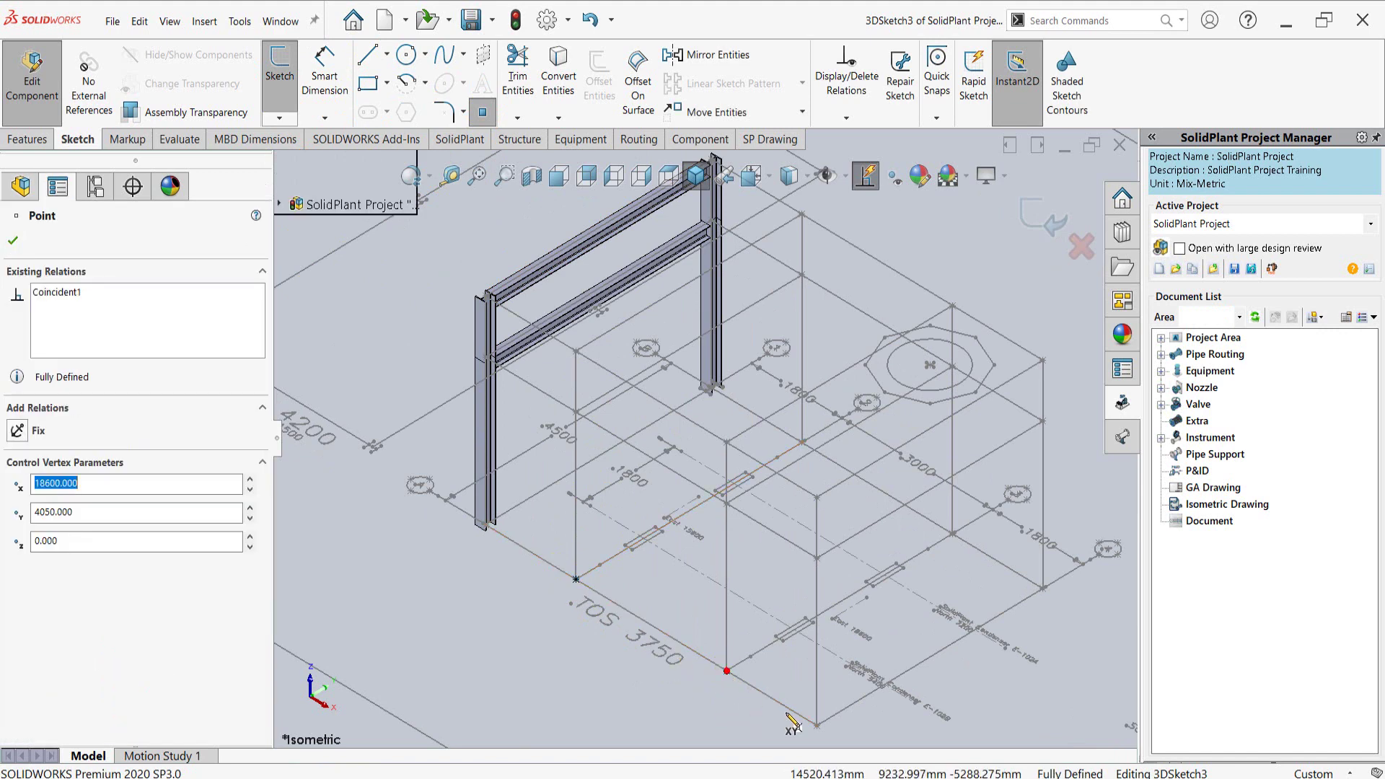
click(817, 724)
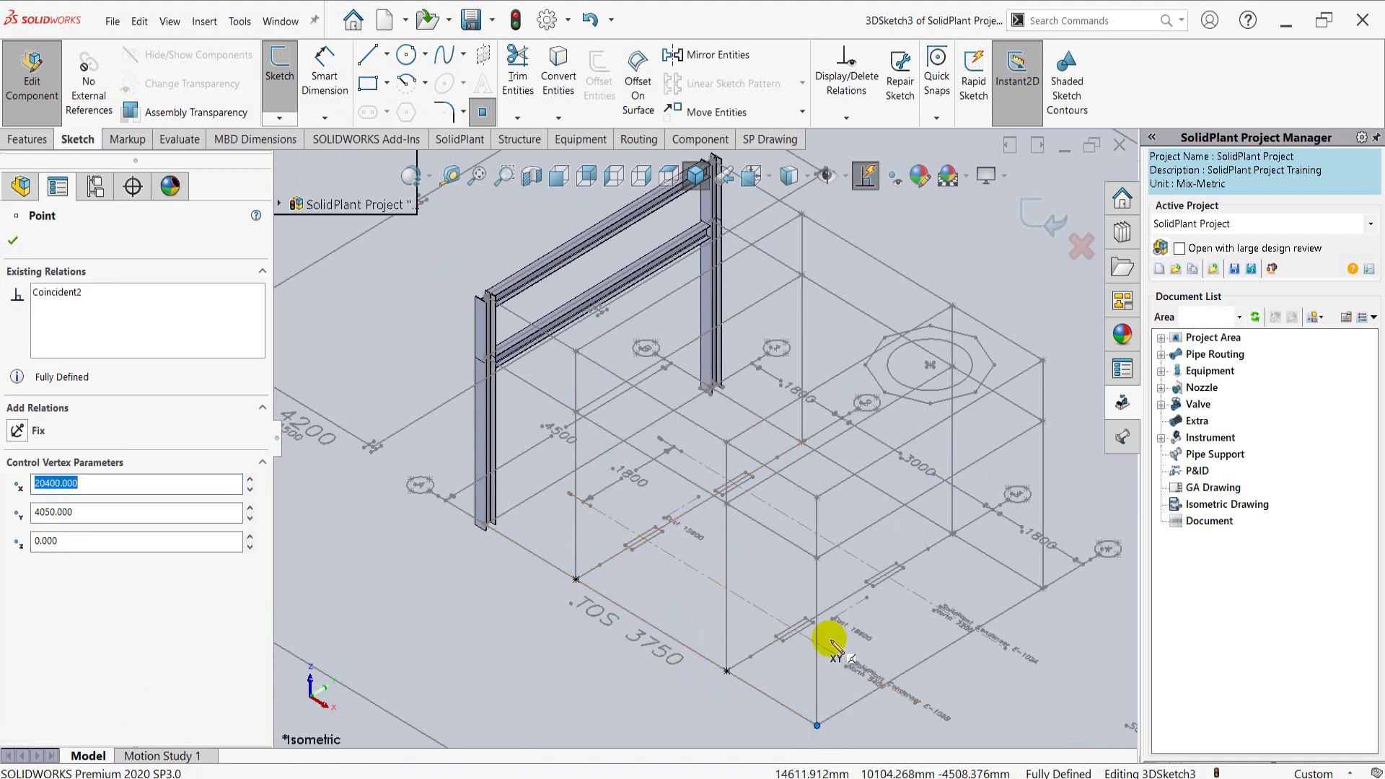
click(765, 633)
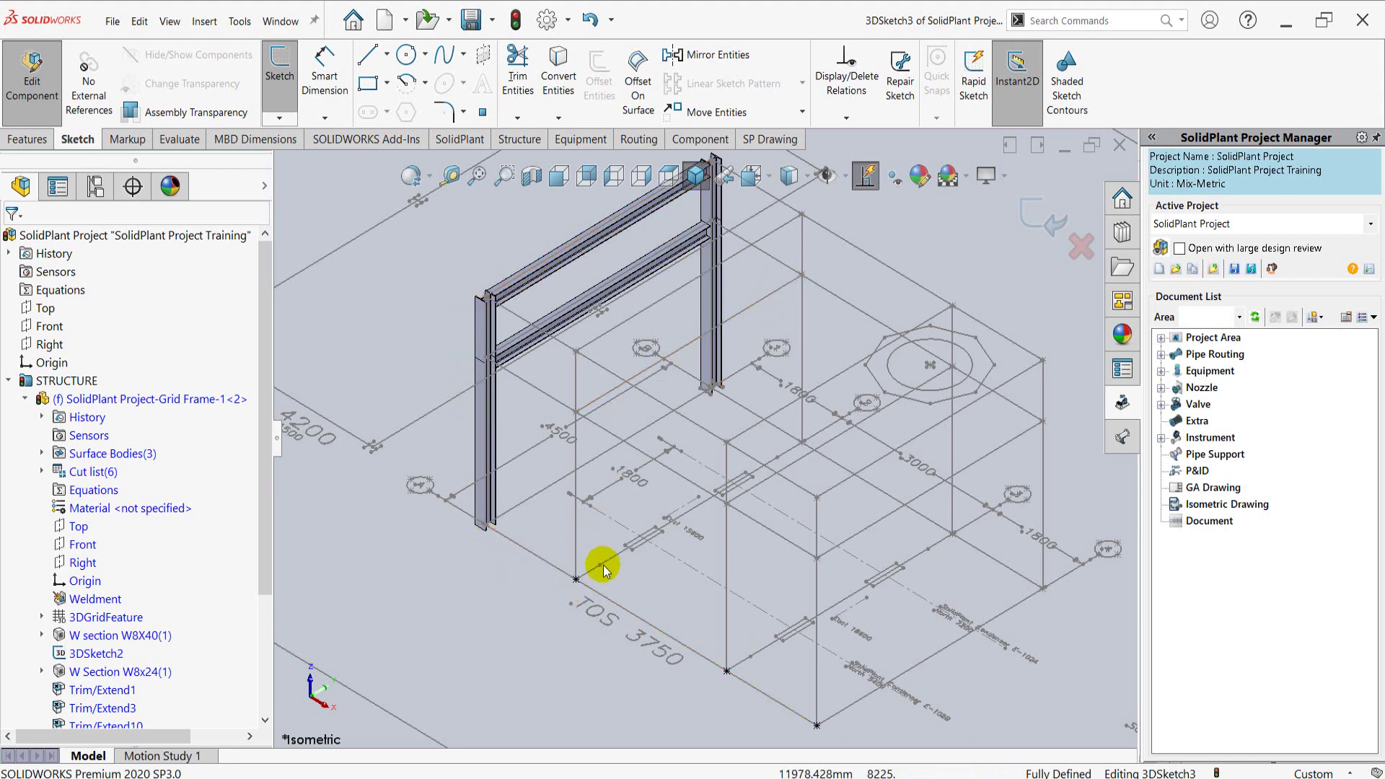
key(Escape)
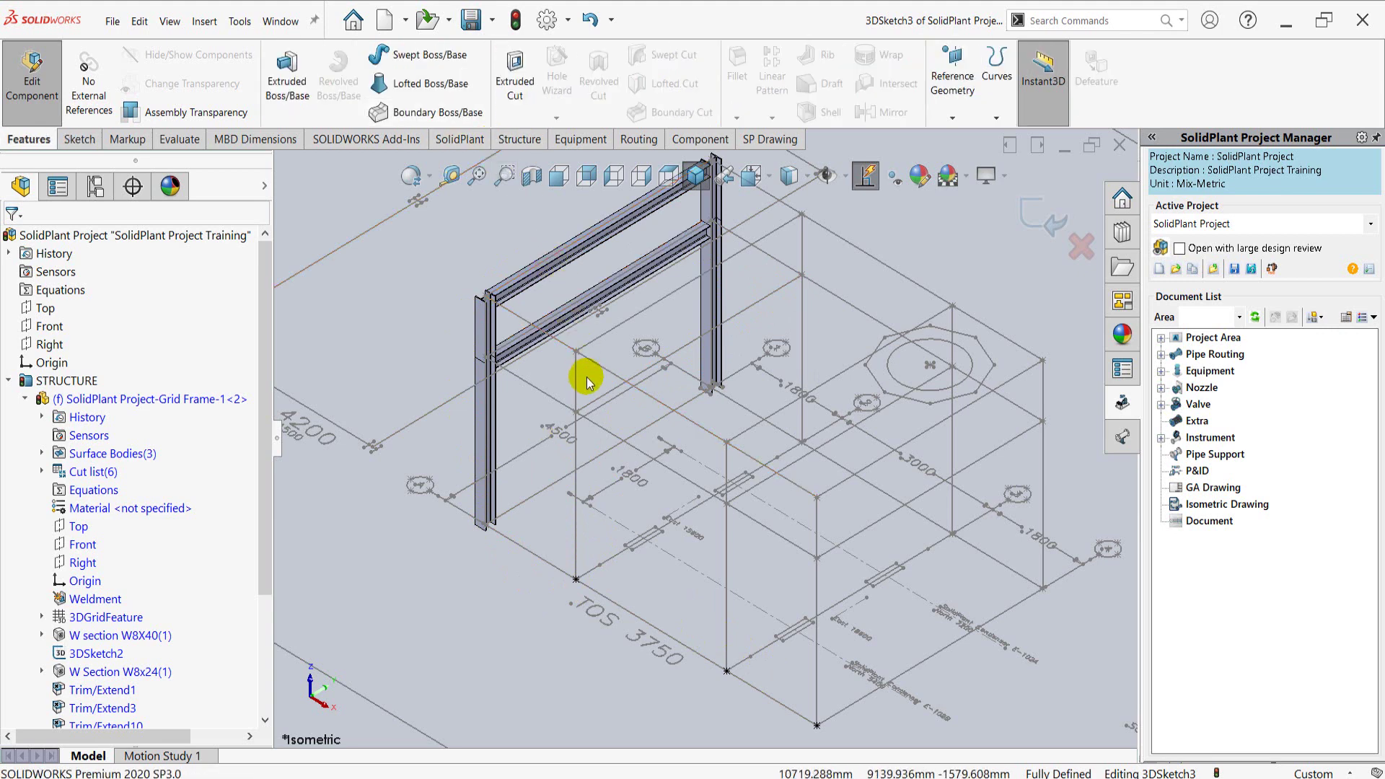
Exit 3DSketch3 and start a Sketch Driven Pattern that uses it as the layout sketch.
click(1041, 215)
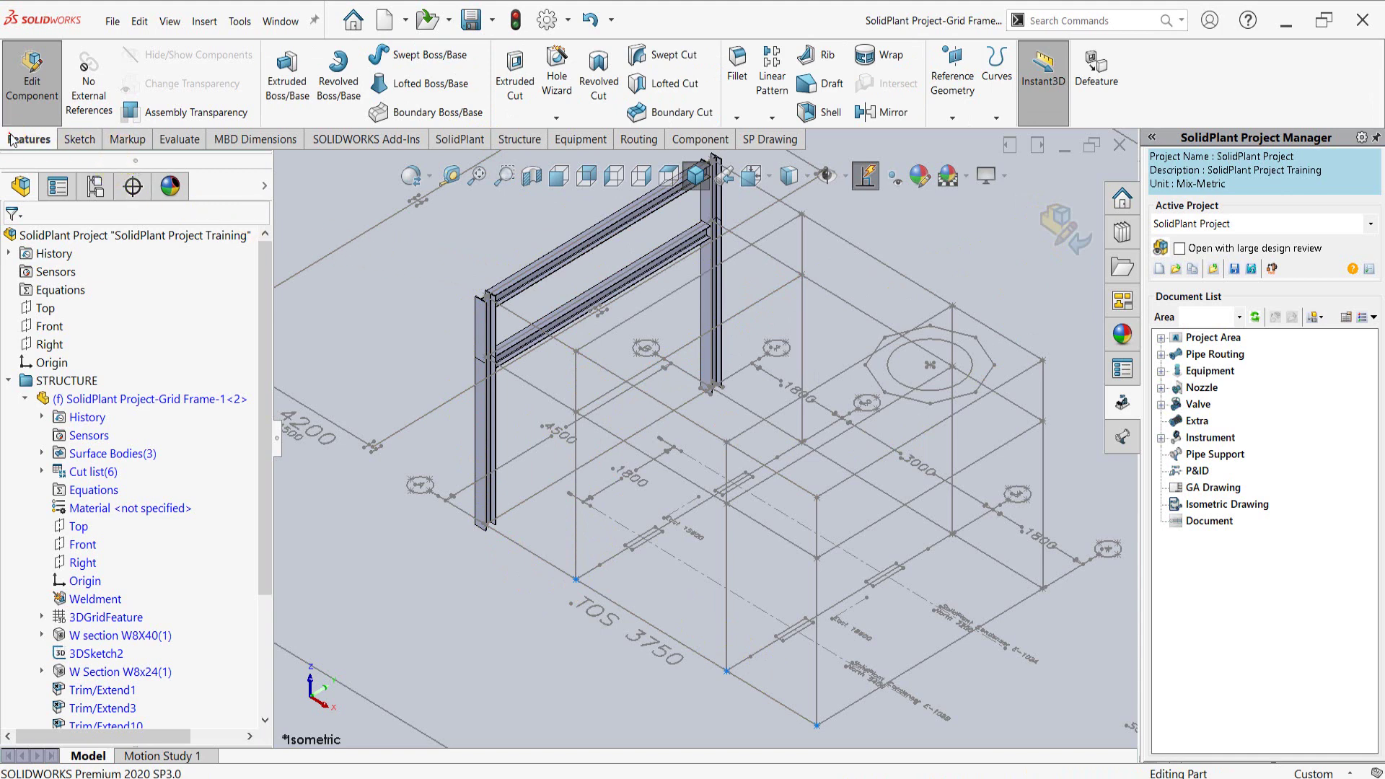
click(772, 118)
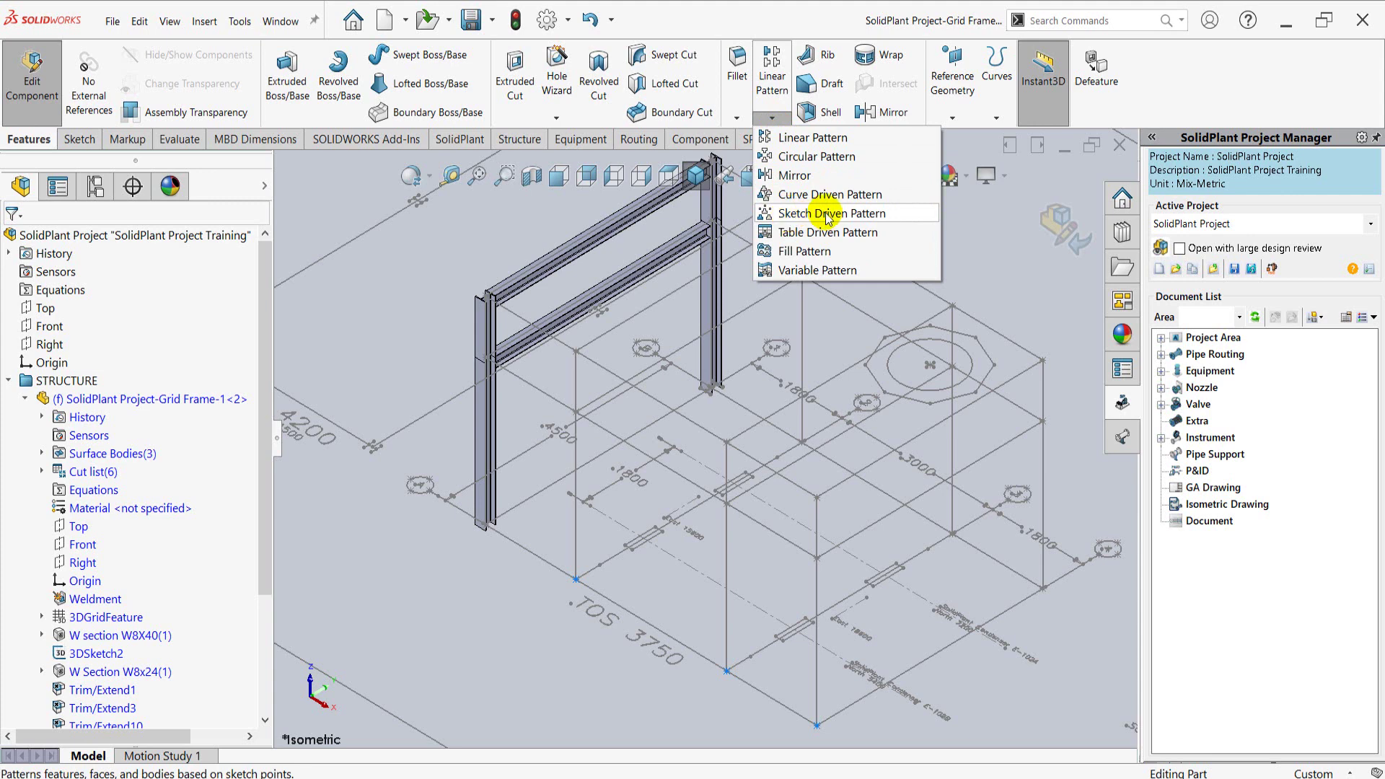
click(833, 213)
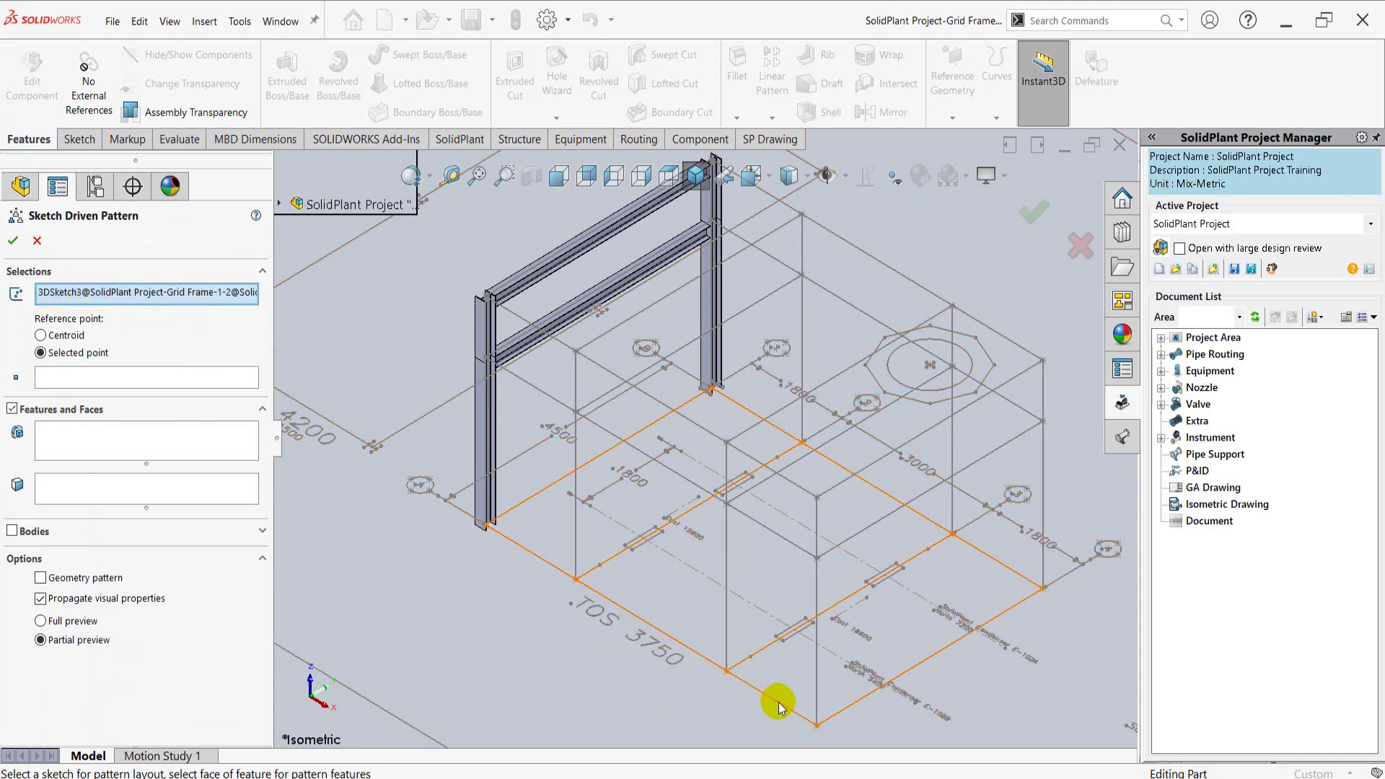
Set the column base point (Point18) as the pattern's reference point.
click(56, 337)
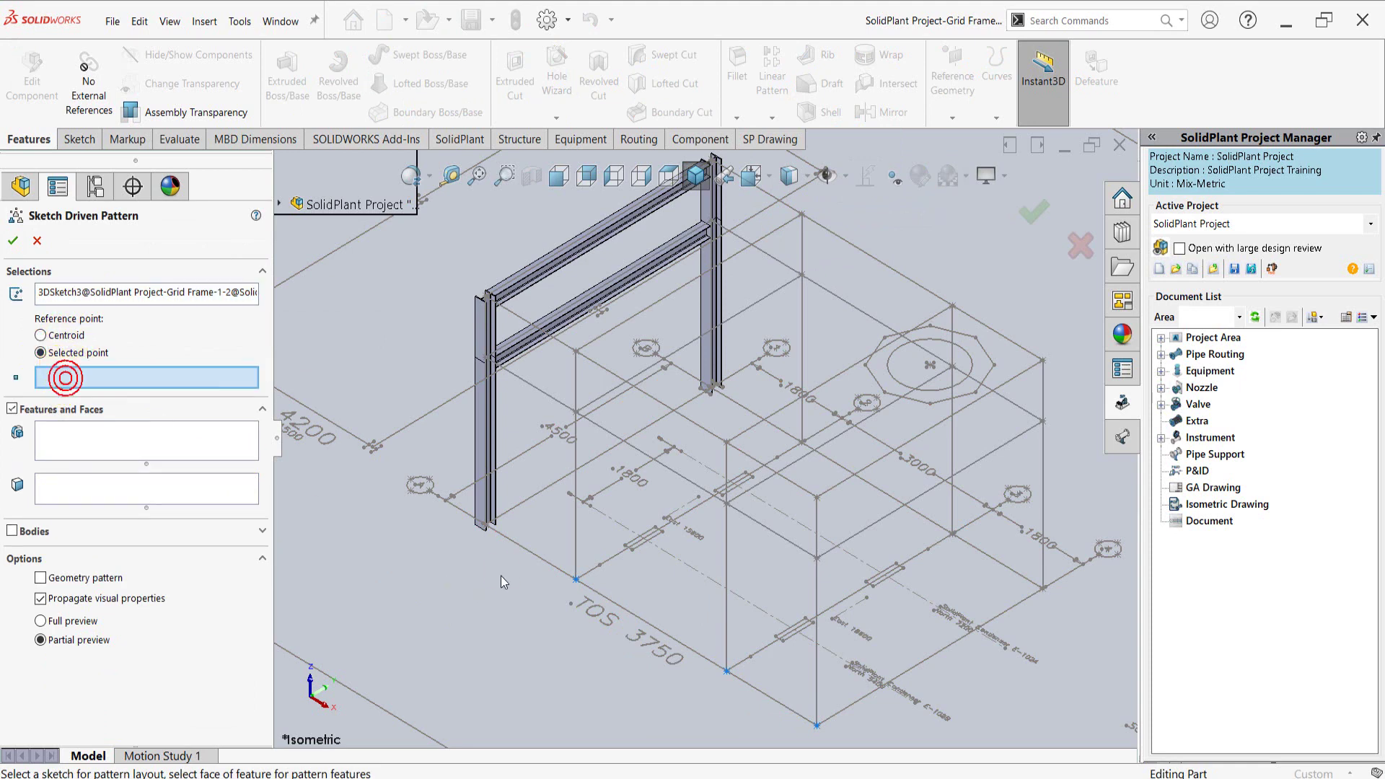
scroll(519, 528, down, 4)
scroll(570, 498, down, 2)
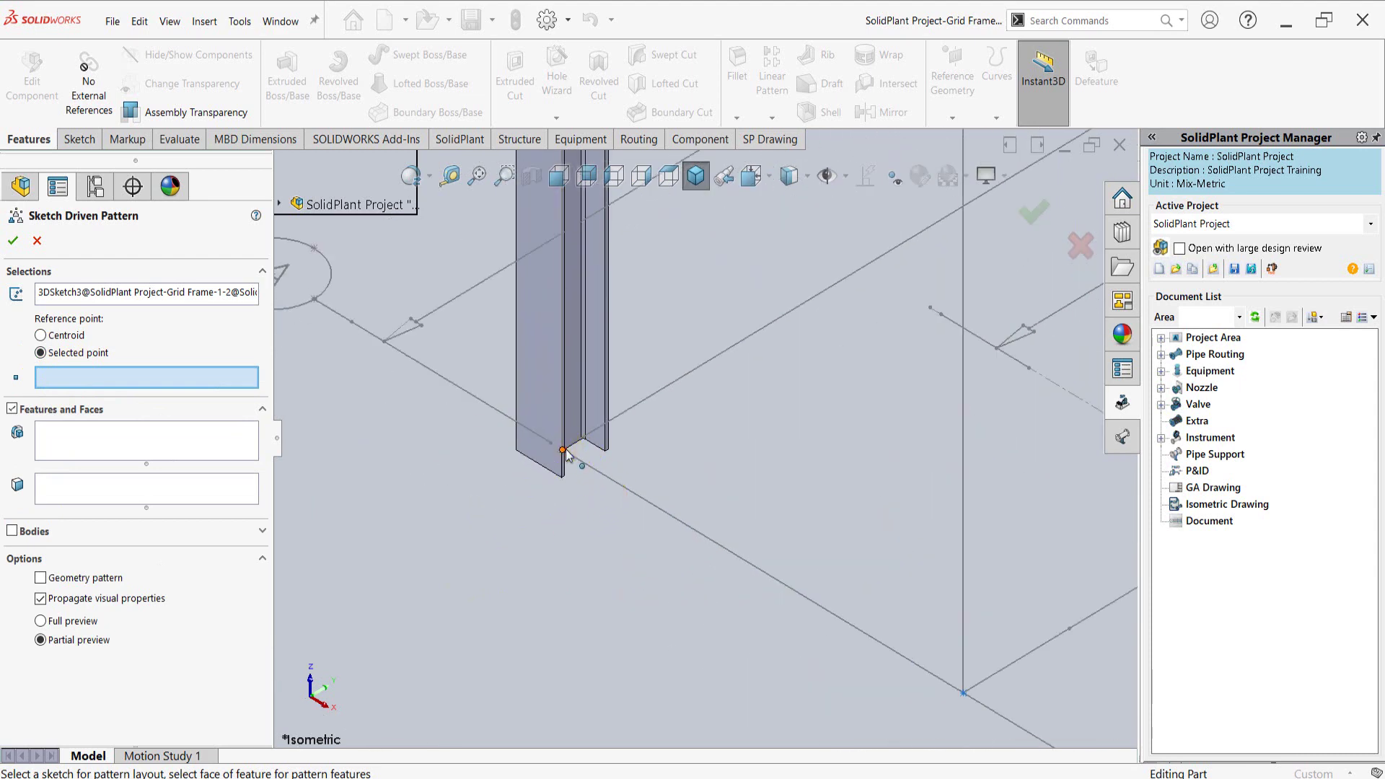
click(563, 450)
scroll(548, 548, up, 4)
scroll(649, 547, up, 4)
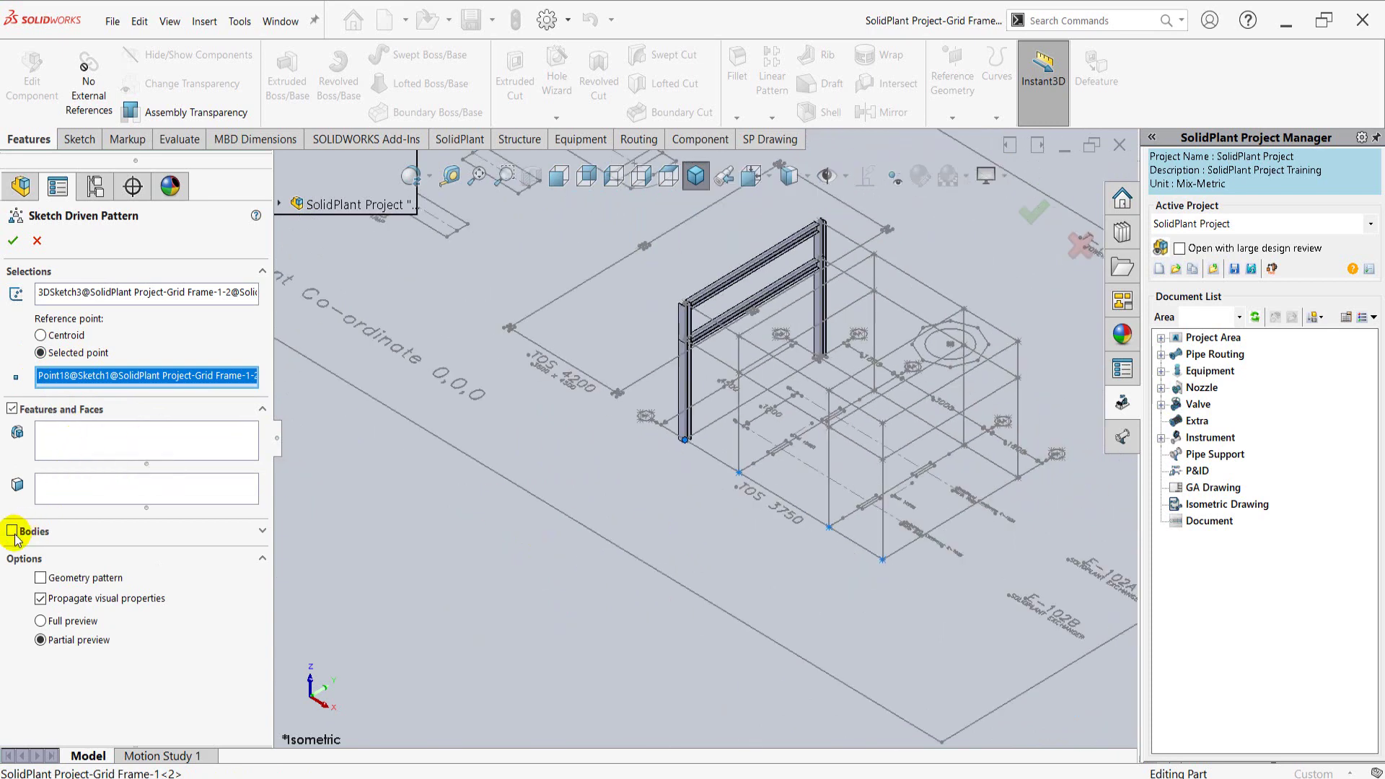
Pattern bodies, selecting the first frame's four column pieces and two beams.
click(11, 530)
scroll(786, 266, down, 2)
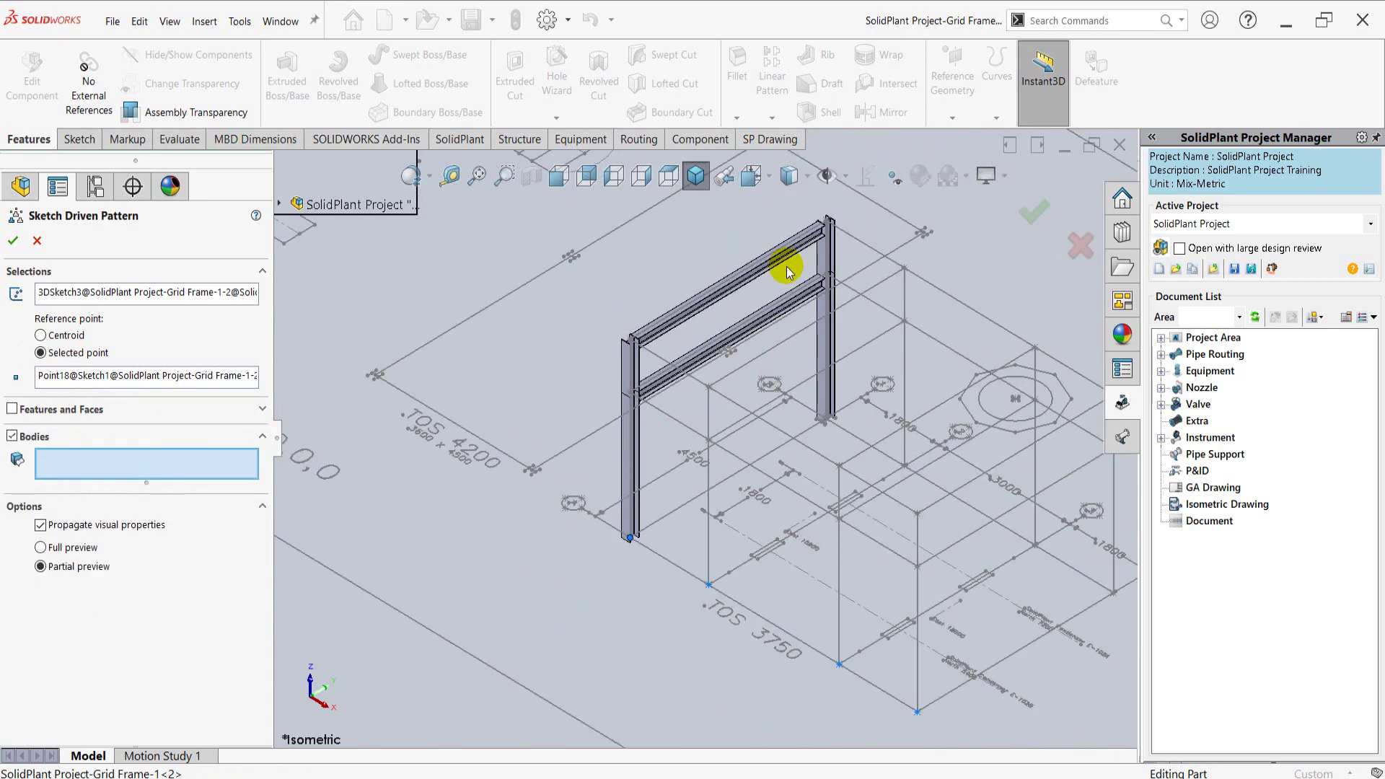
scroll(806, 382, down, 2)
scroll(650, 370, down, 2)
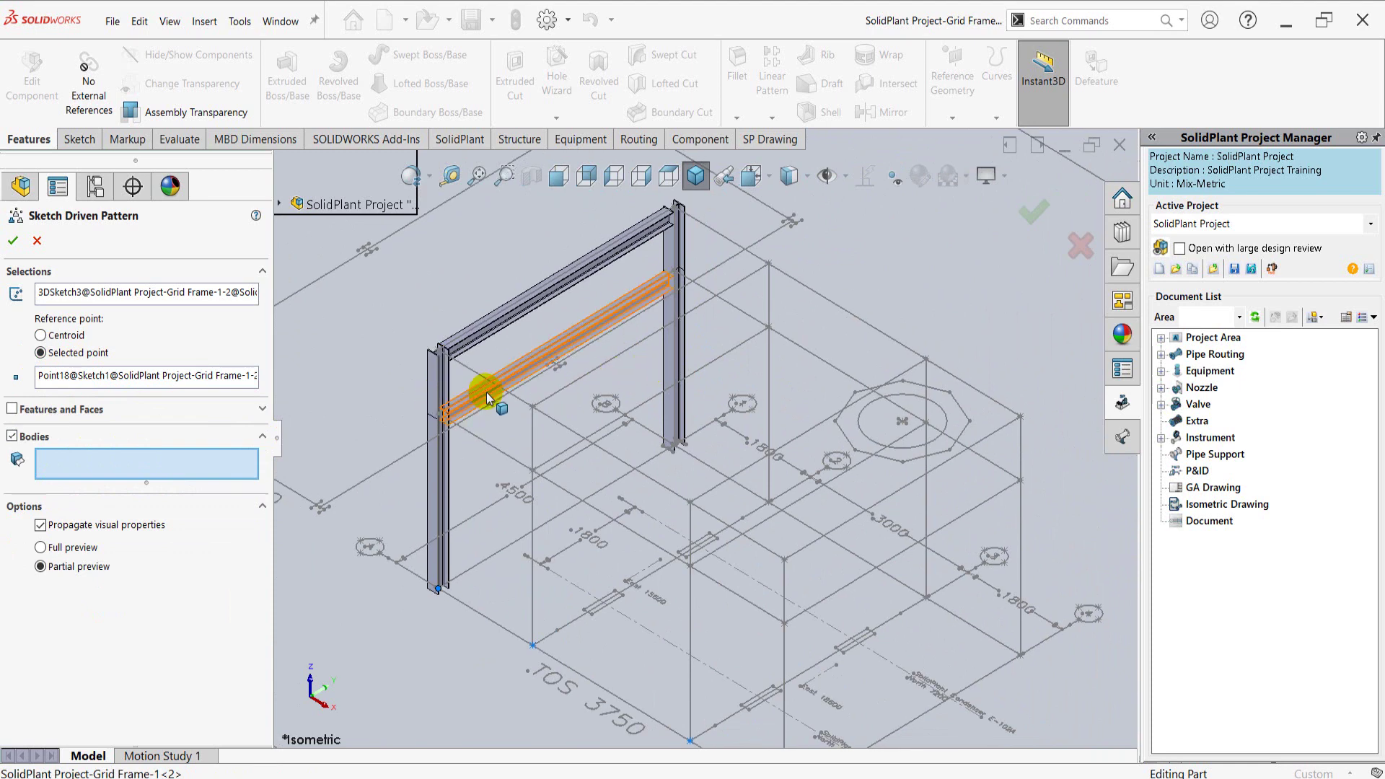
click(439, 461)
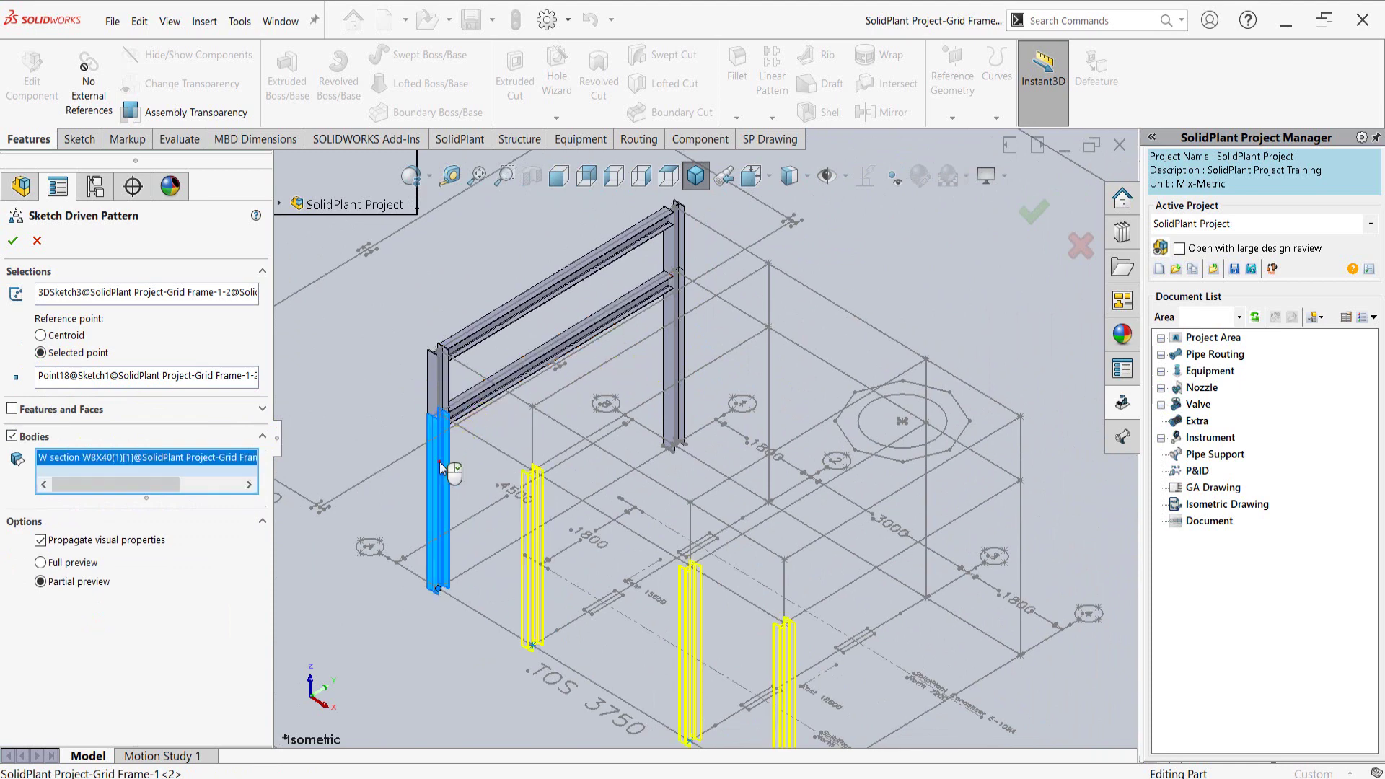
click(676, 377)
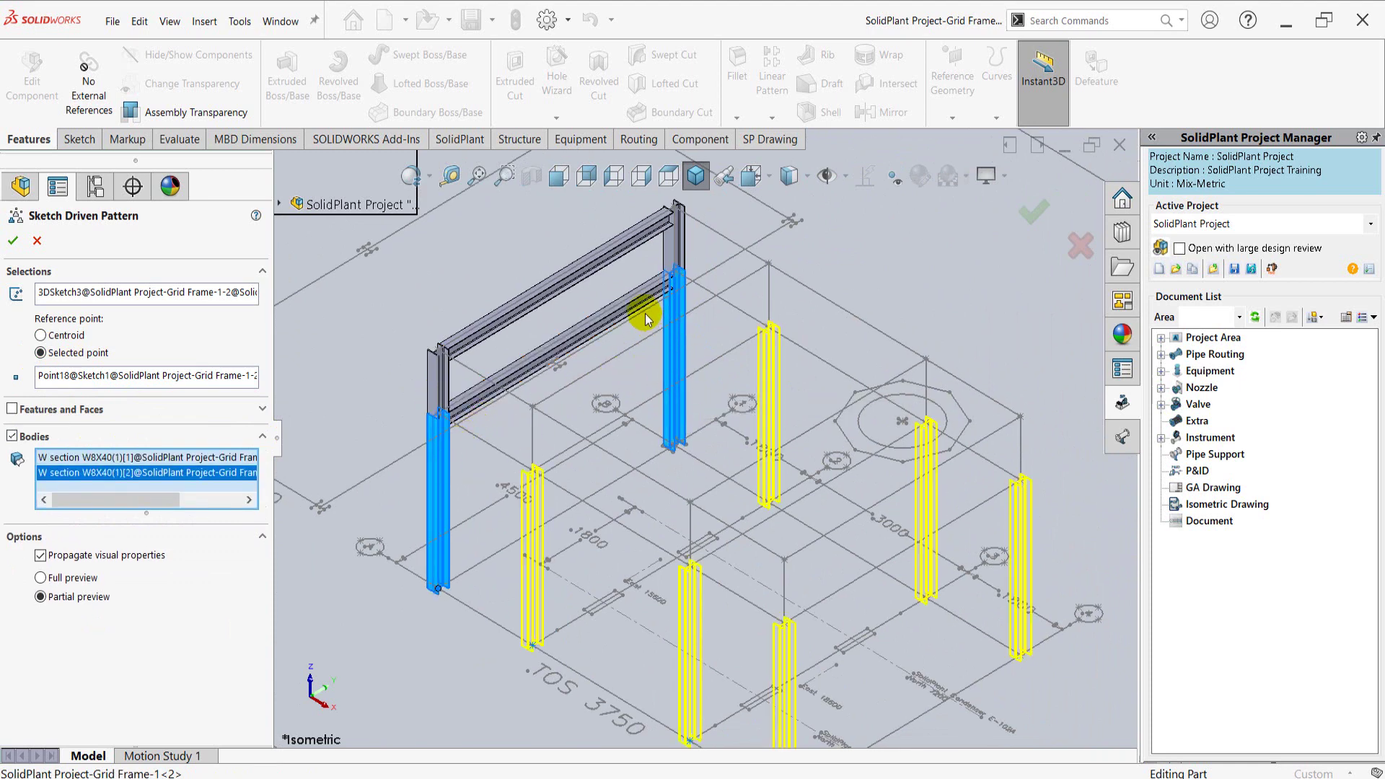
click(642, 298)
click(676, 253)
click(634, 234)
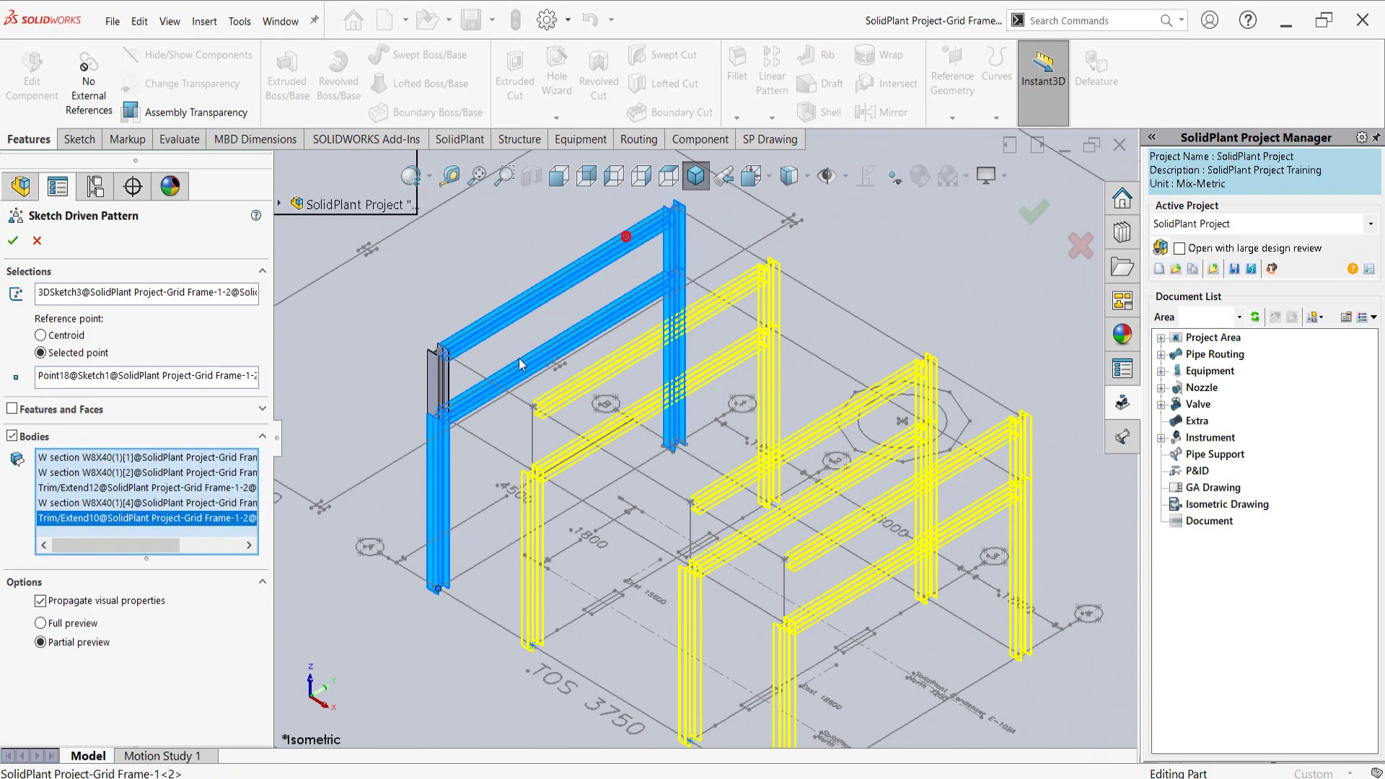
click(438, 382)
scroll(502, 408, up, 2)
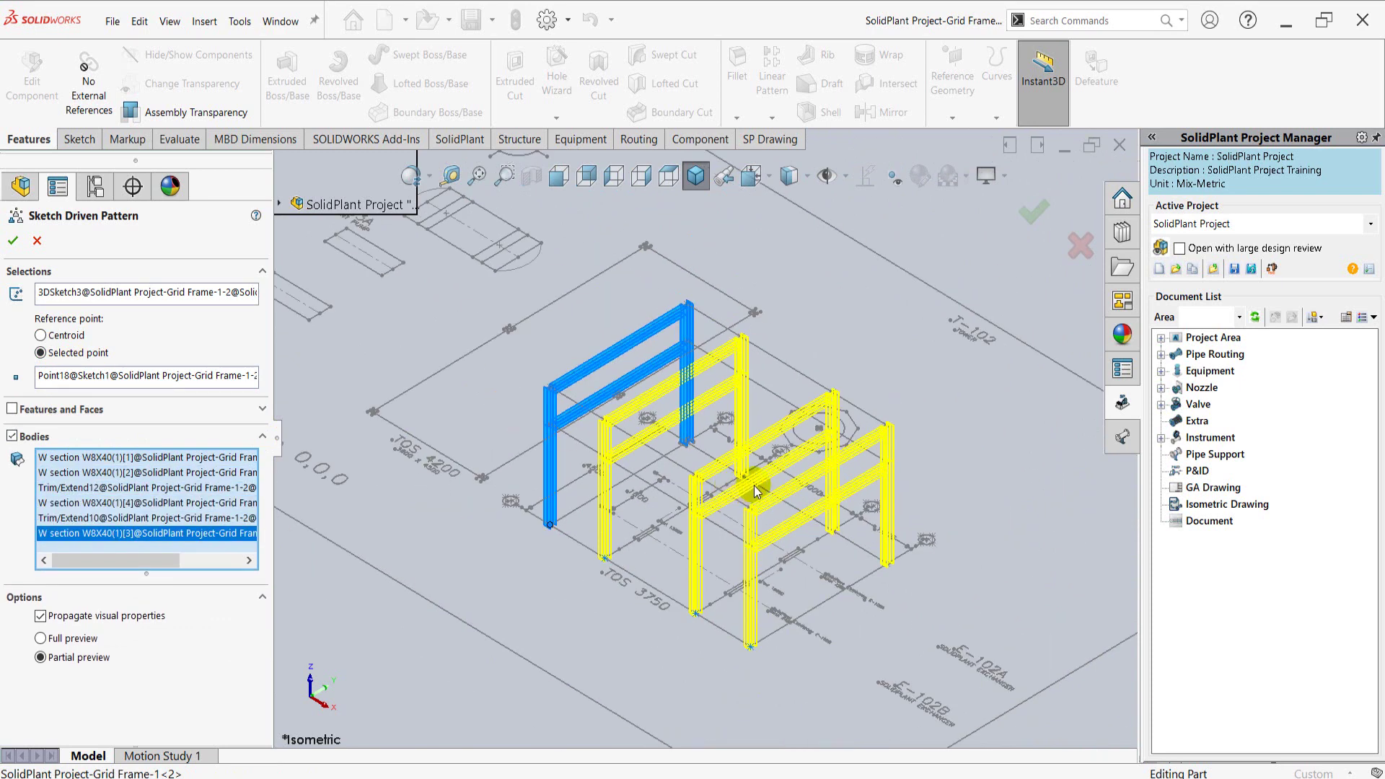
scroll(757, 483, down, 1)
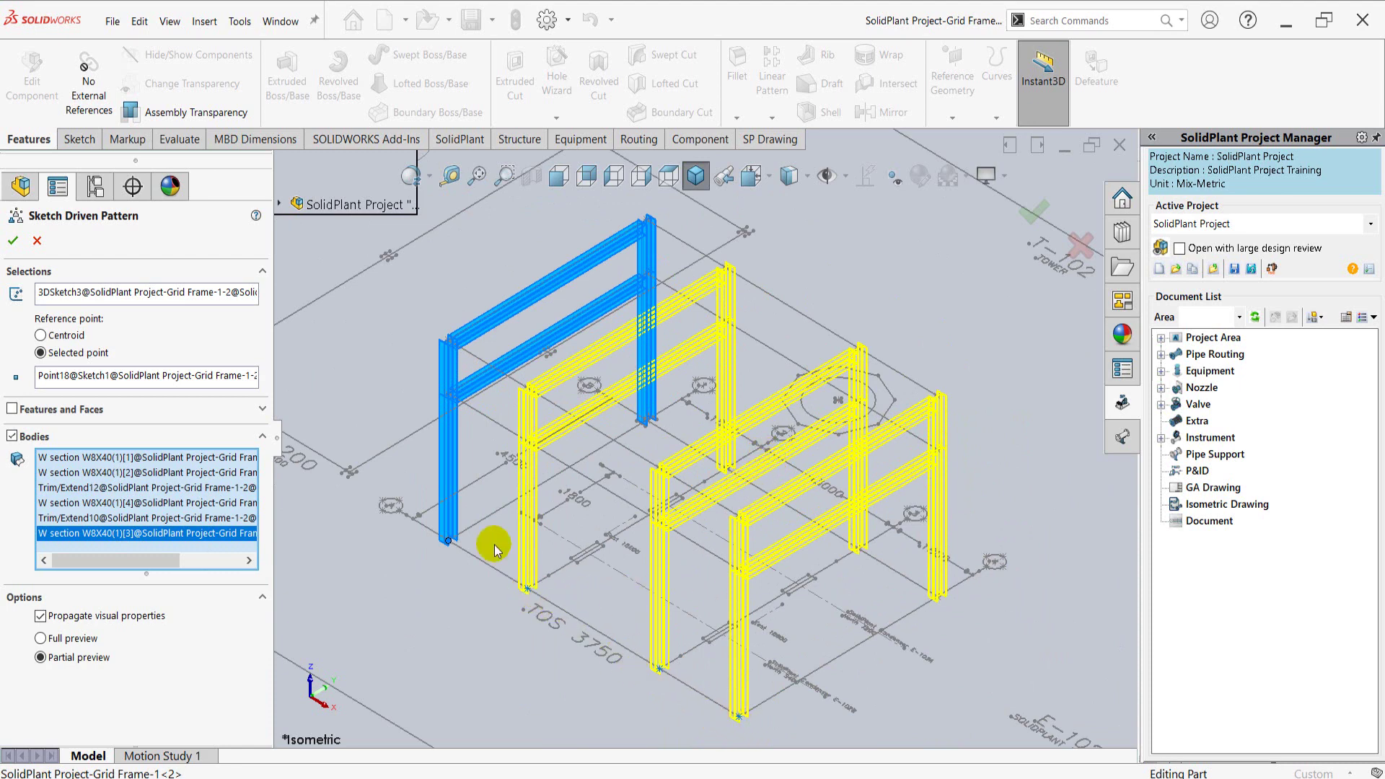
Confirm the three-frame pattern, select the 6600 mm grid line, and show the Structure tools.
click(22, 245)
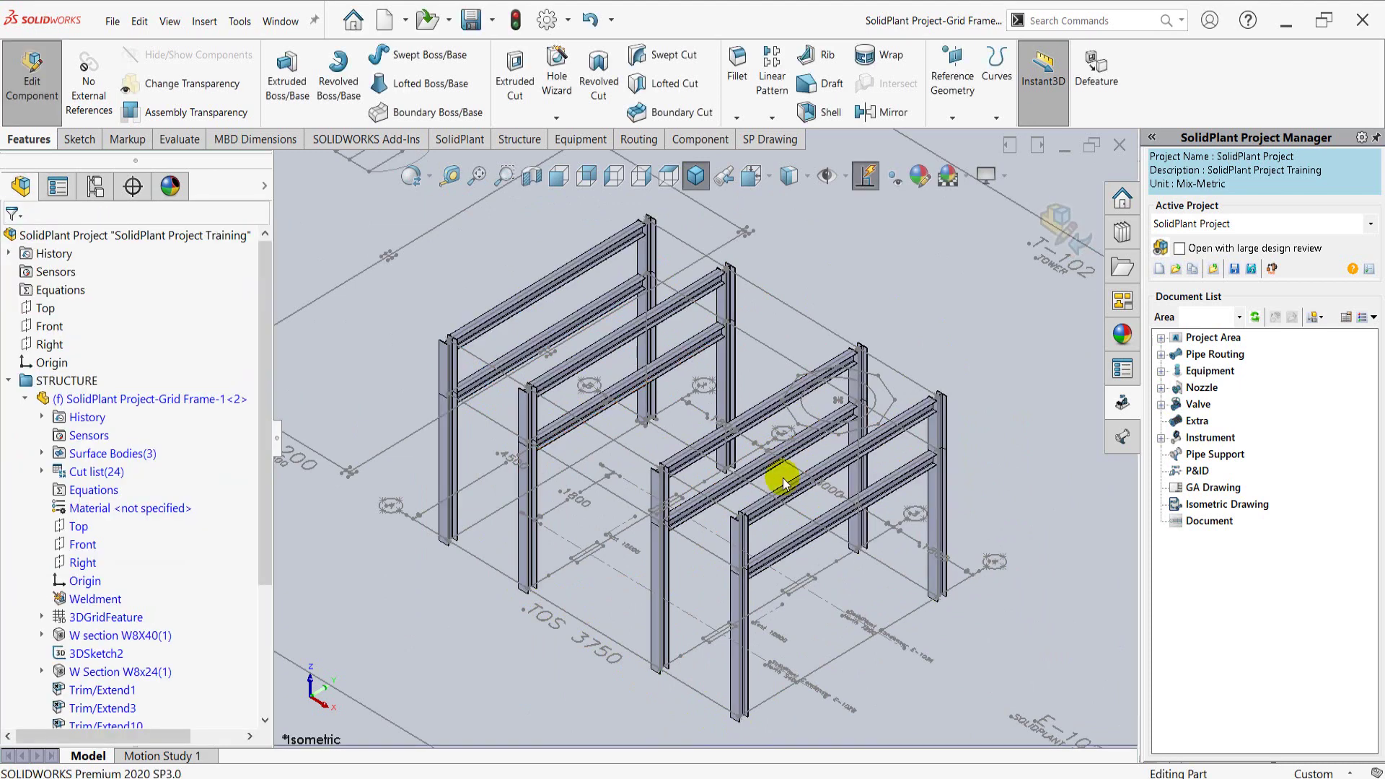
scroll(649, 444, down, 2)
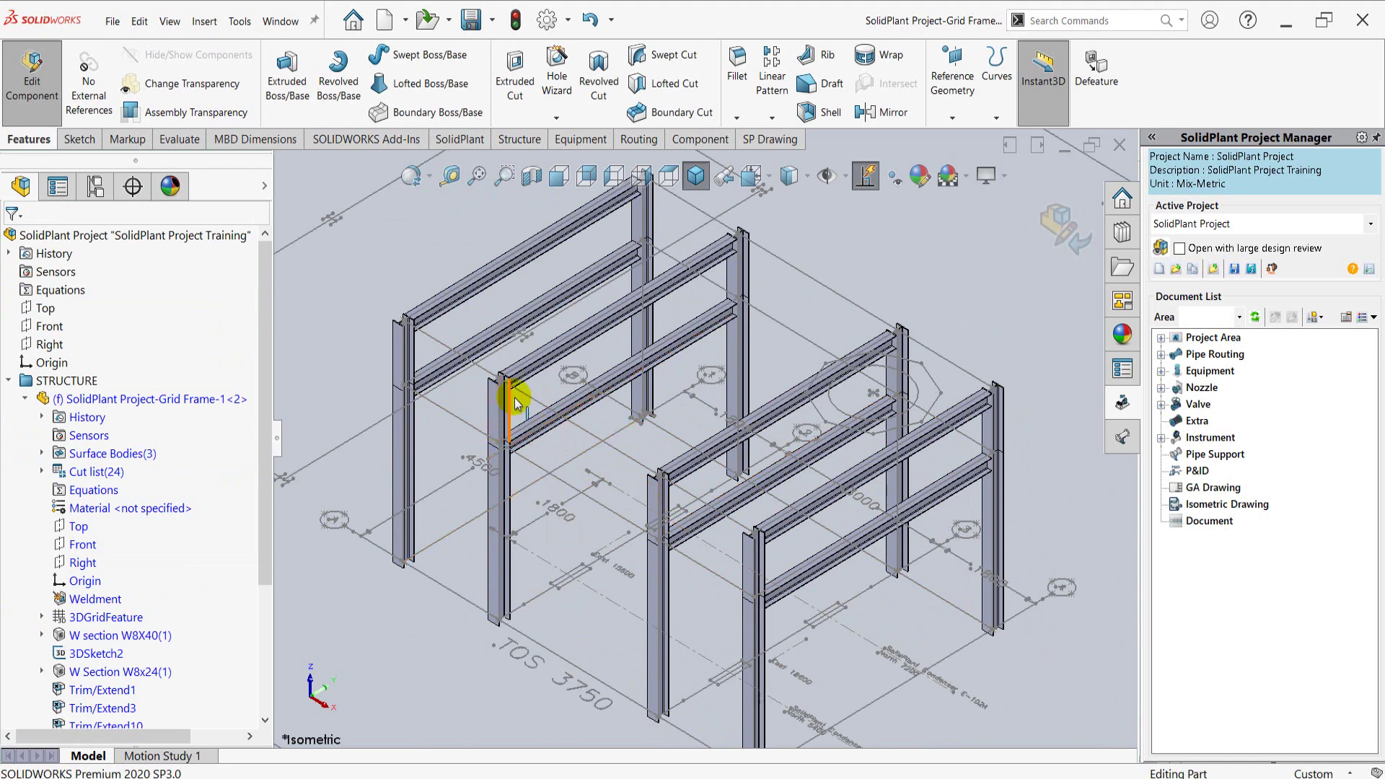
click(437, 411)
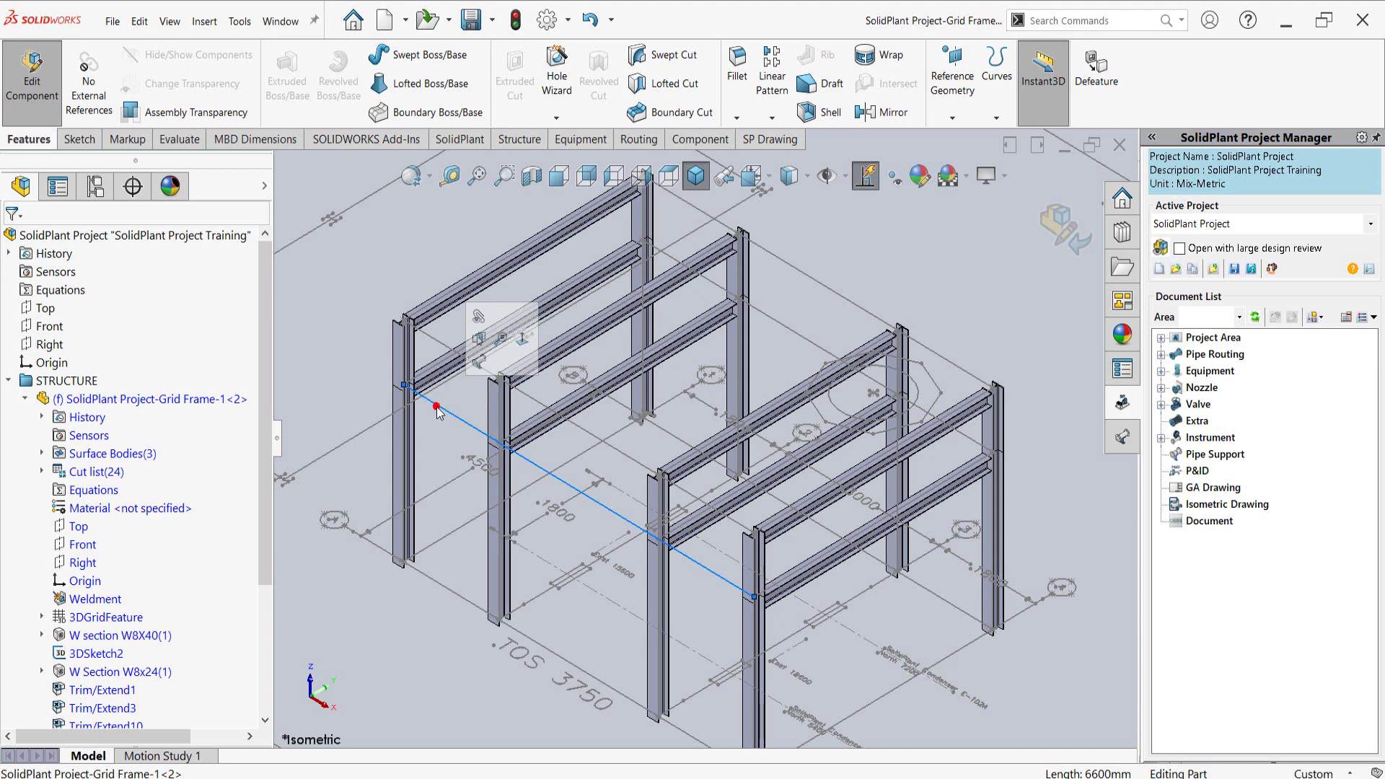
click(518, 139)
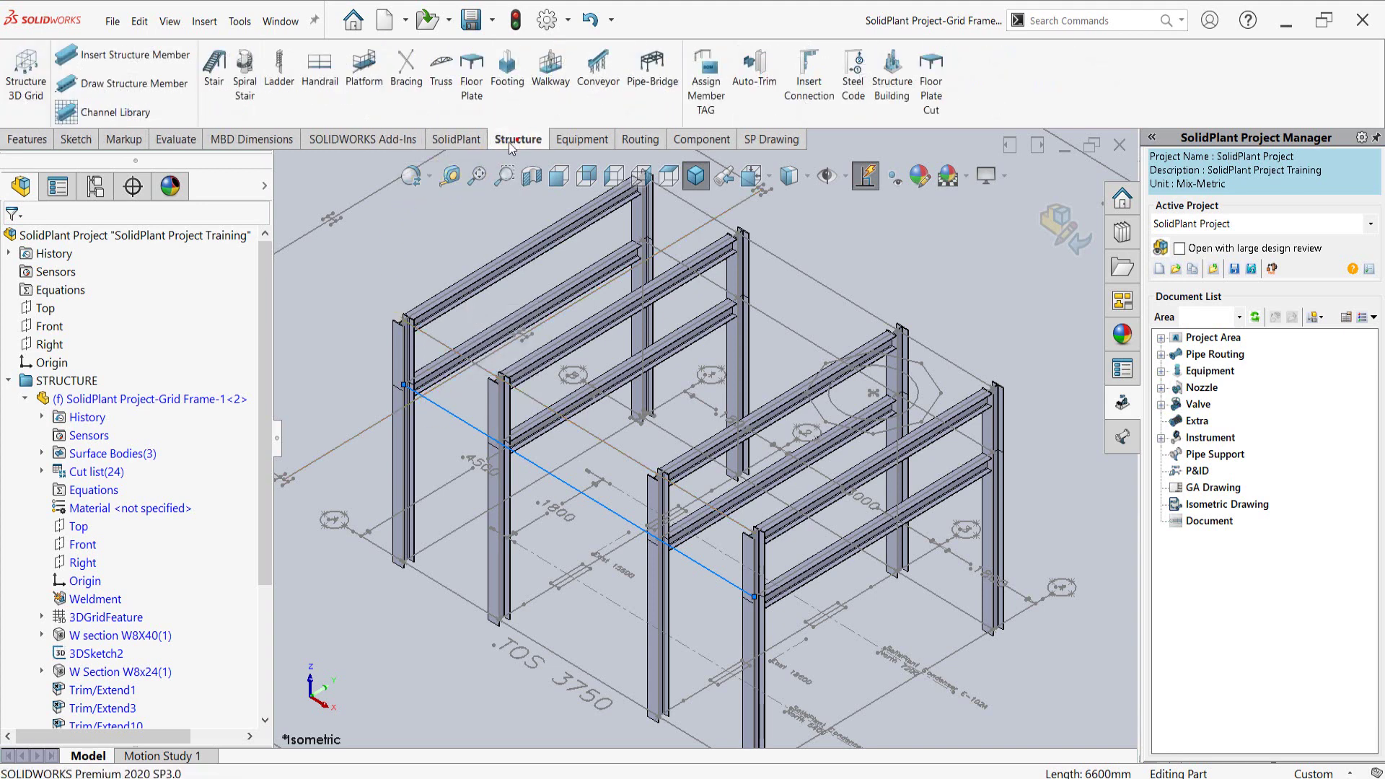
Start a W8x24 structure member on the selected line, anchoring the profile below it.
click(124, 63)
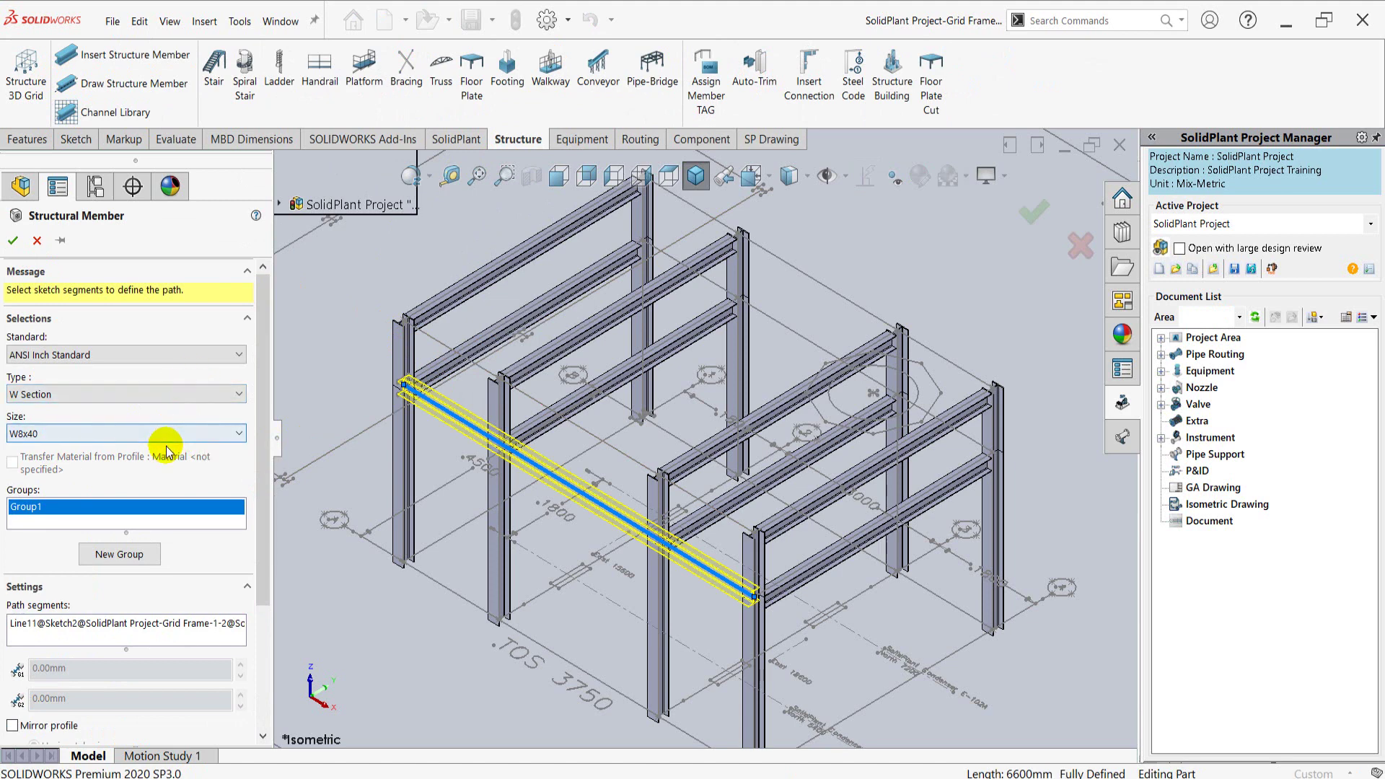
click(202, 432)
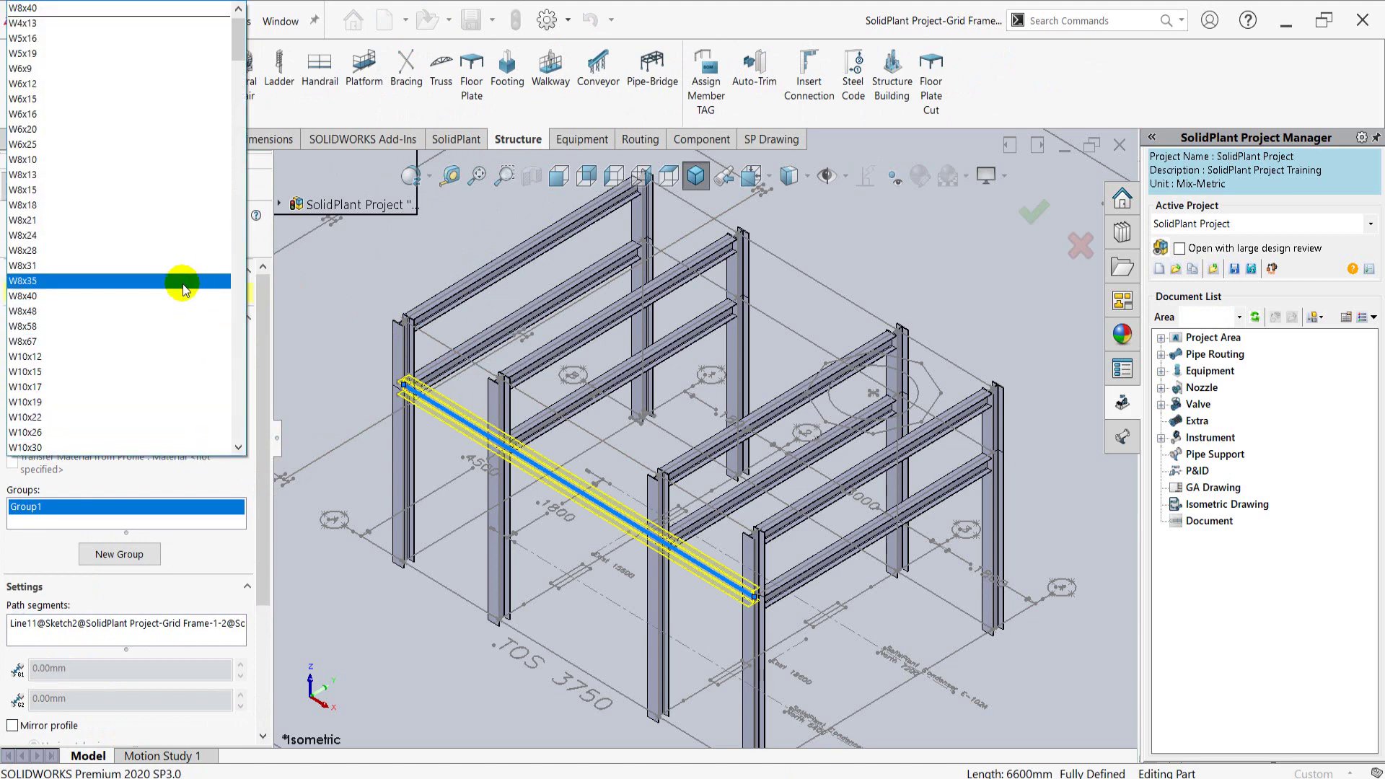
click(167, 235)
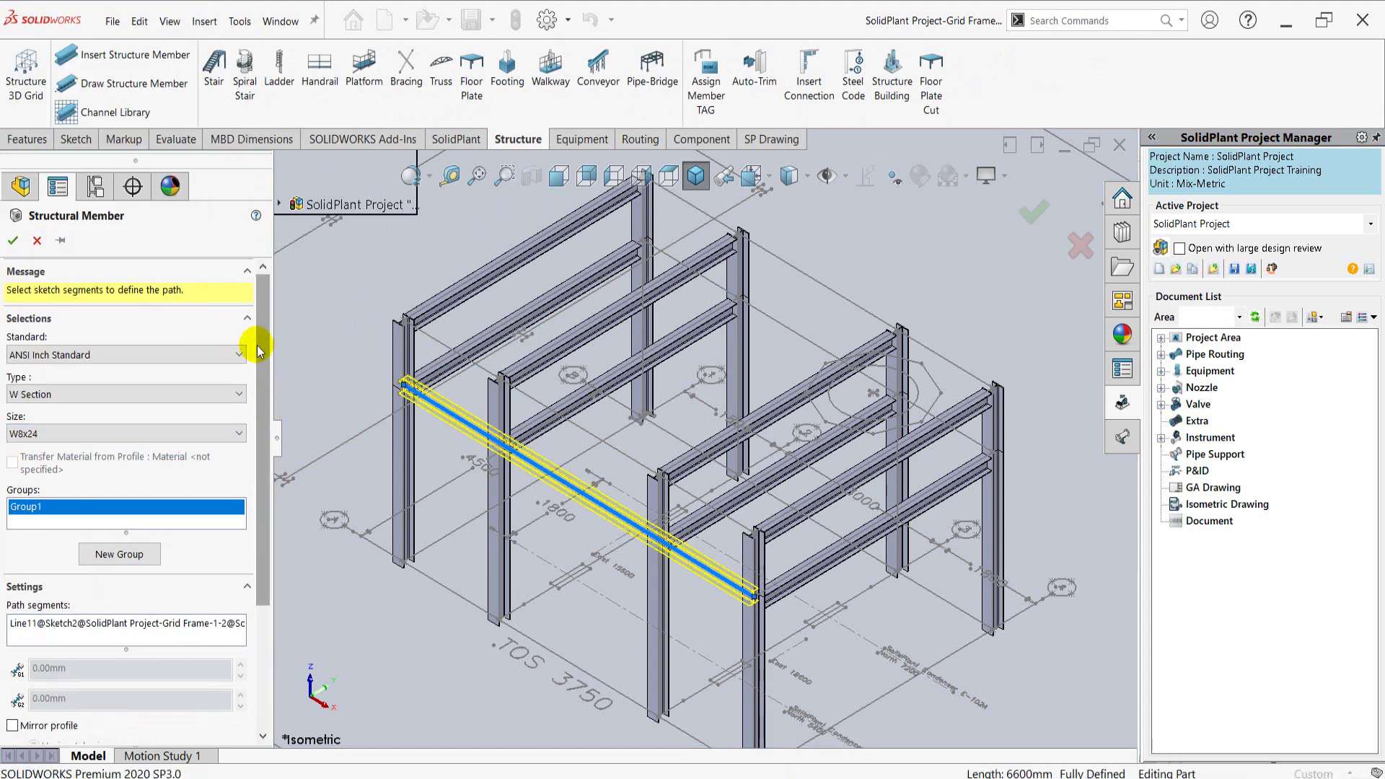
drag(256, 345, 264, 467)
click(124, 725)
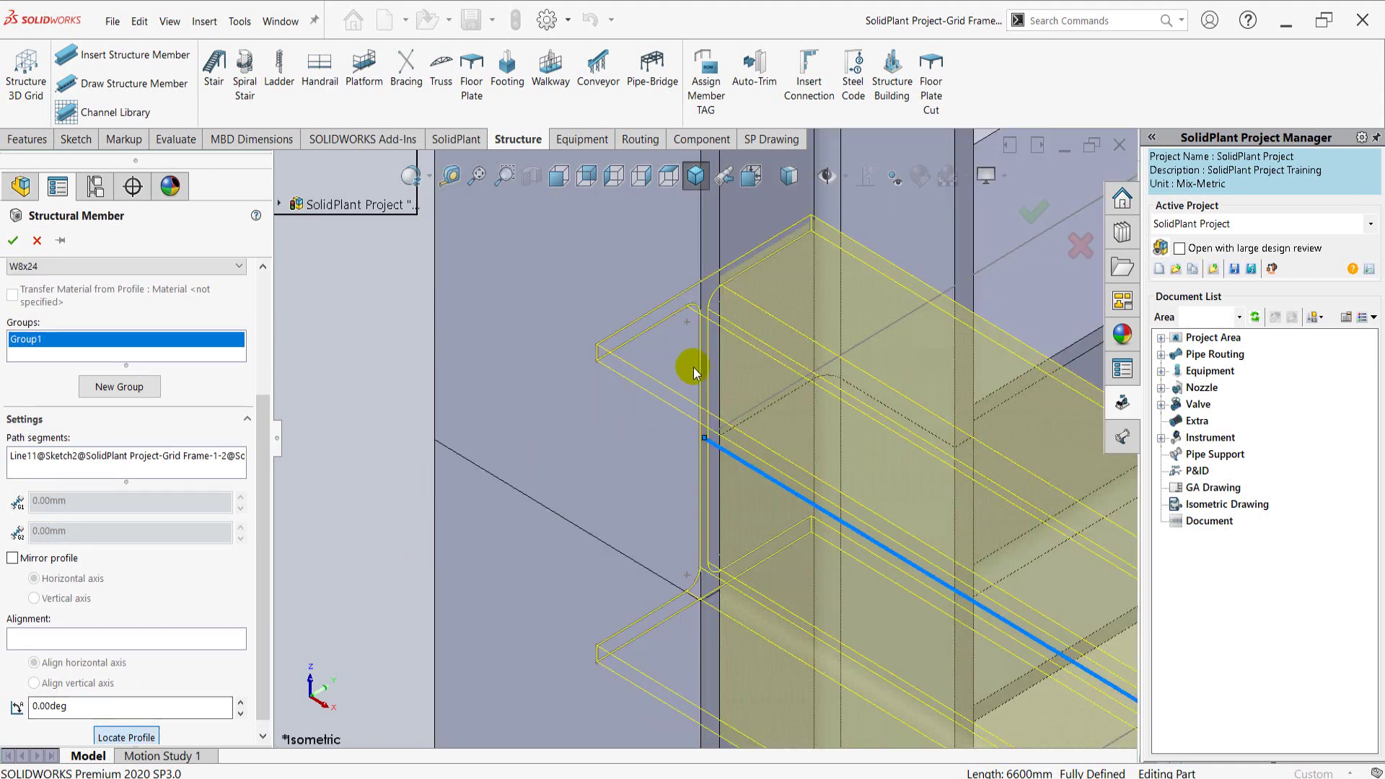
click(703, 281)
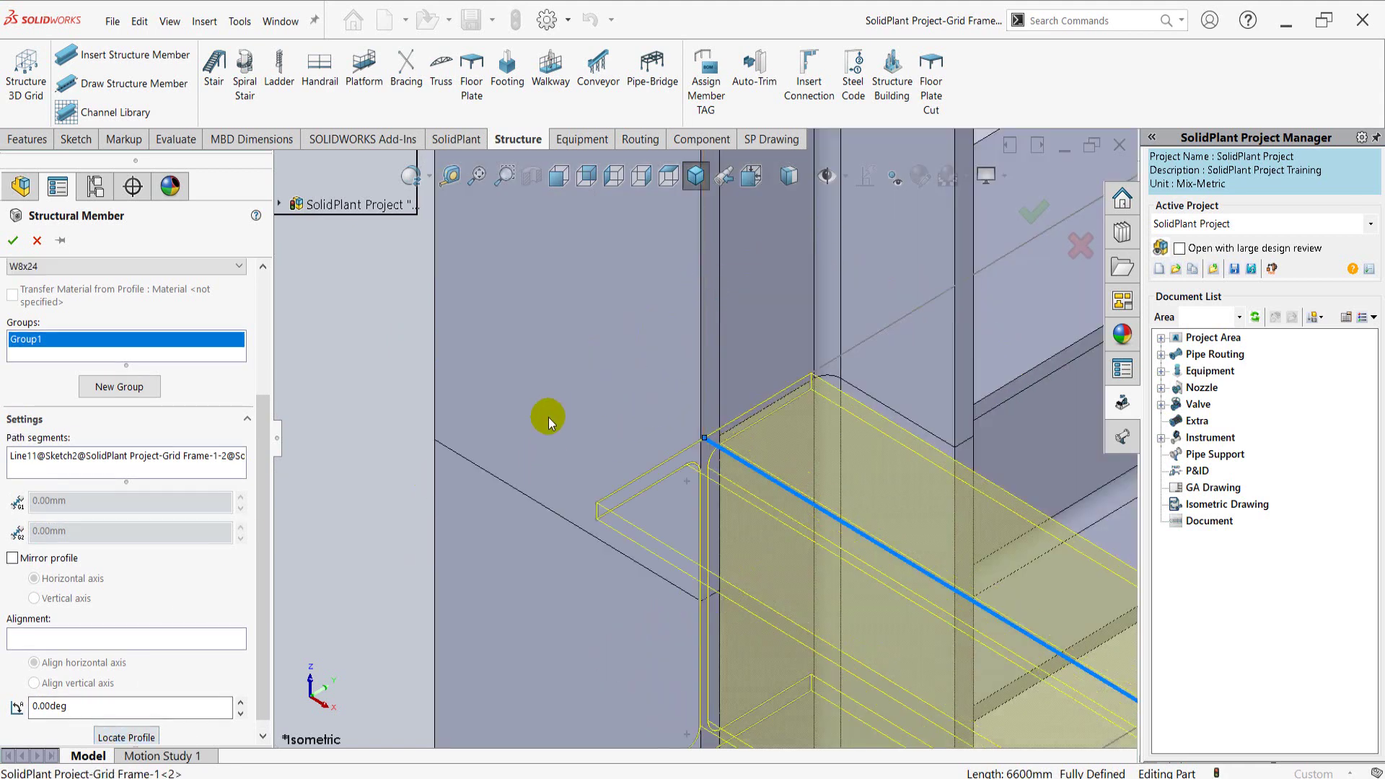
Add the other three 6600 mm lines at both levels and create the four beams.
scroll(531, 462, up, 2)
scroll(602, 389, down, 3)
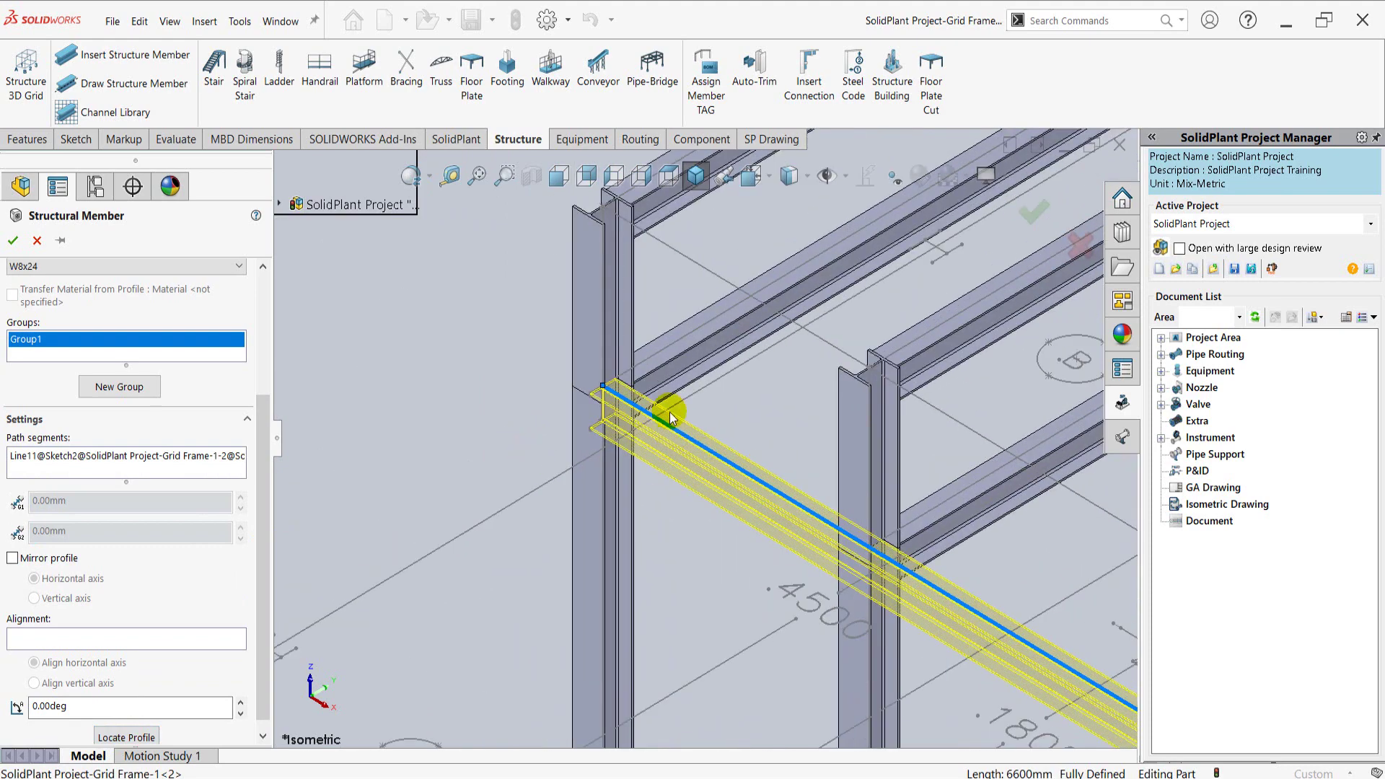
scroll(613, 368, down, 3)
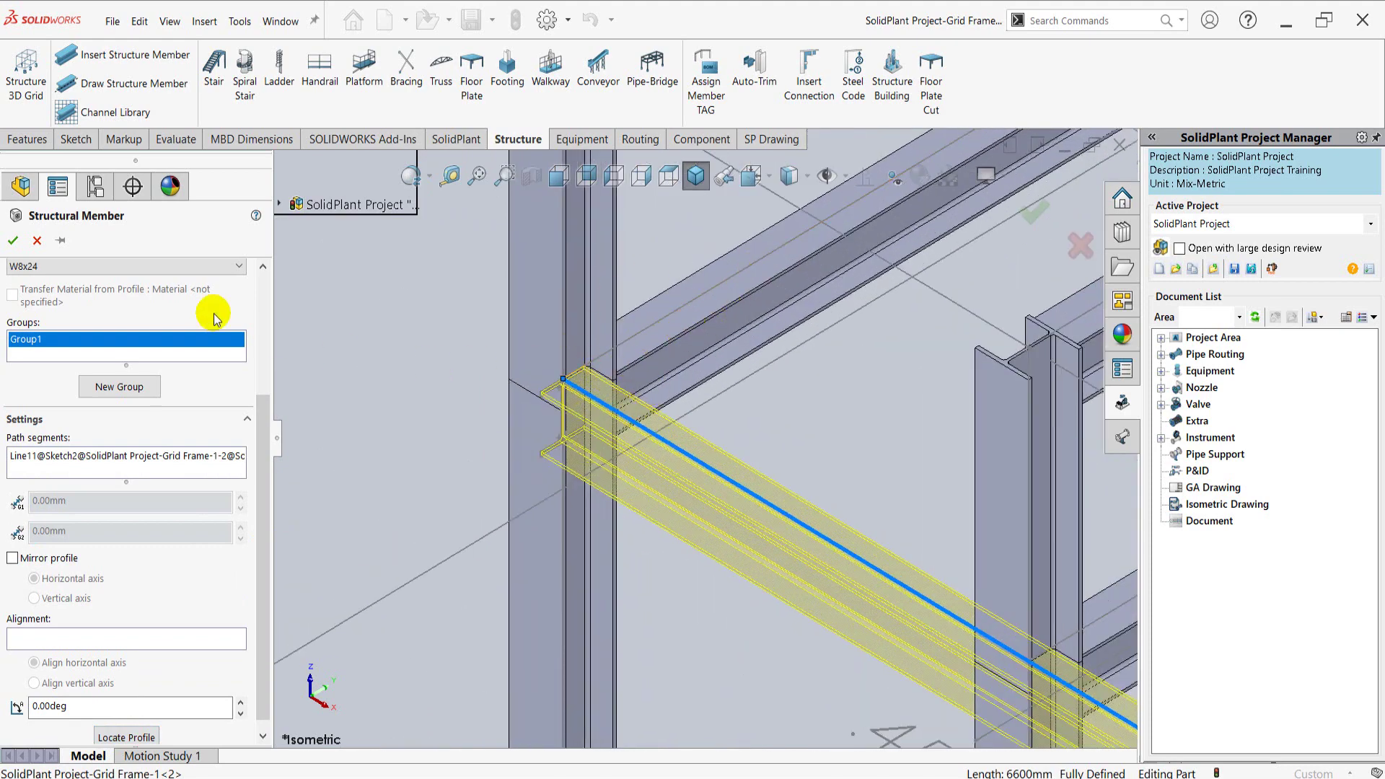
scroll(638, 432, up, 5)
scroll(721, 455, up, 2)
scroll(872, 447, up, 1)
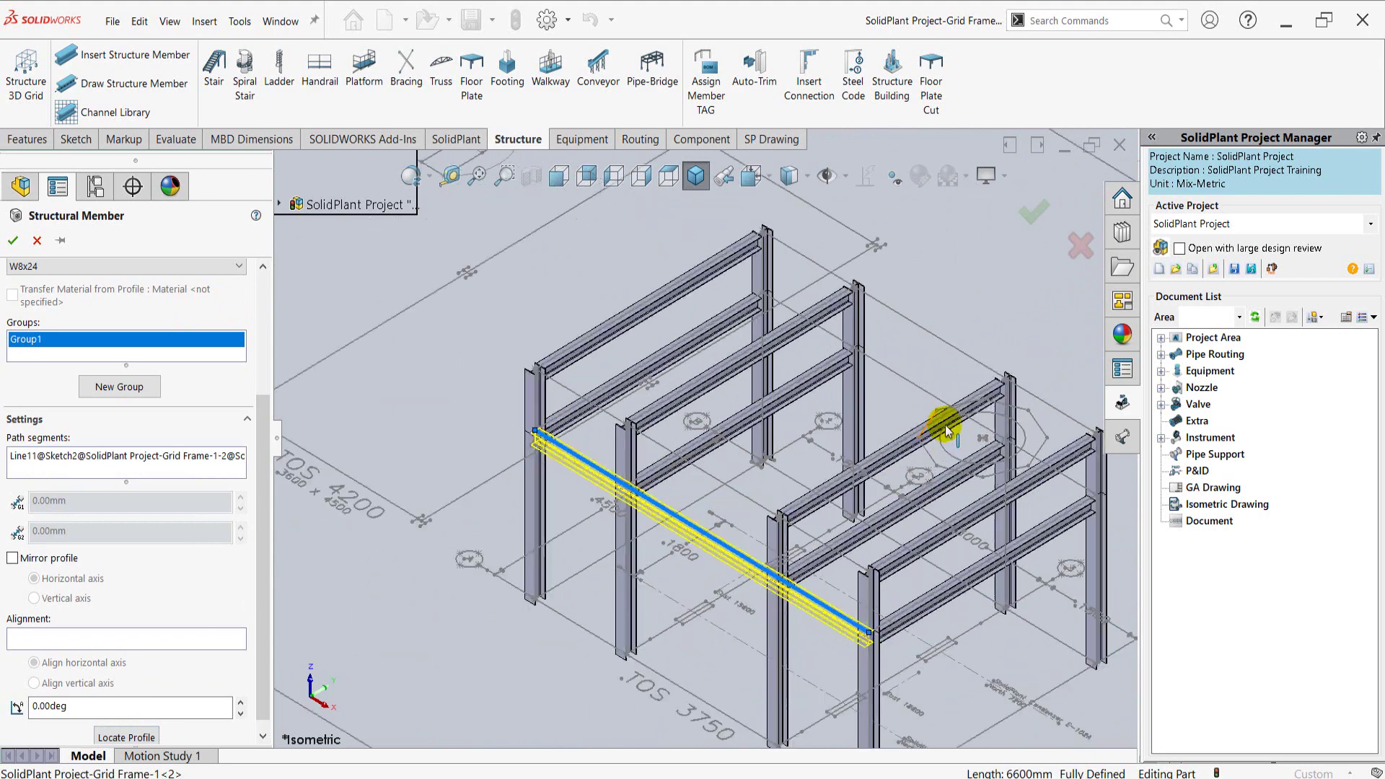
click(894, 373)
click(569, 393)
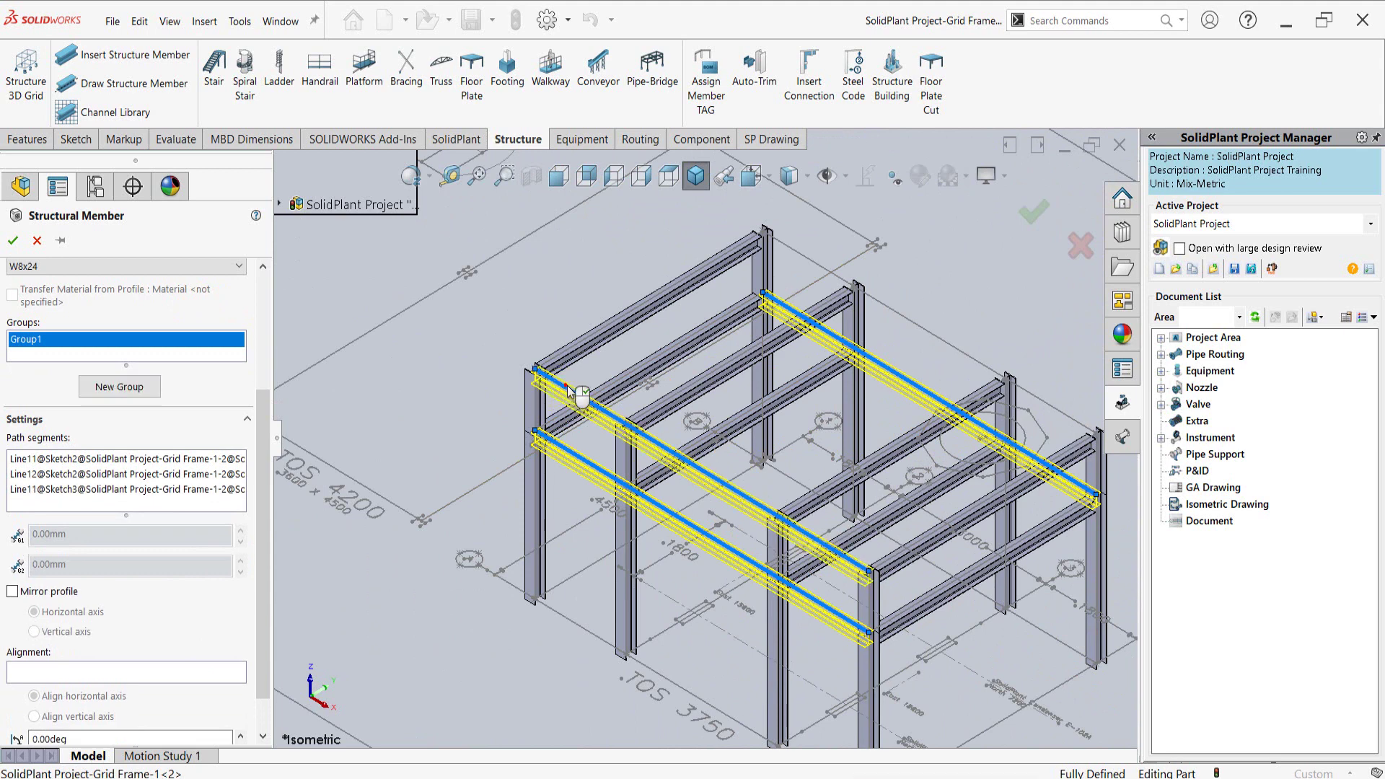
click(819, 267)
scroll(834, 389, up, 2)
scroll(806, 410, down, 2)
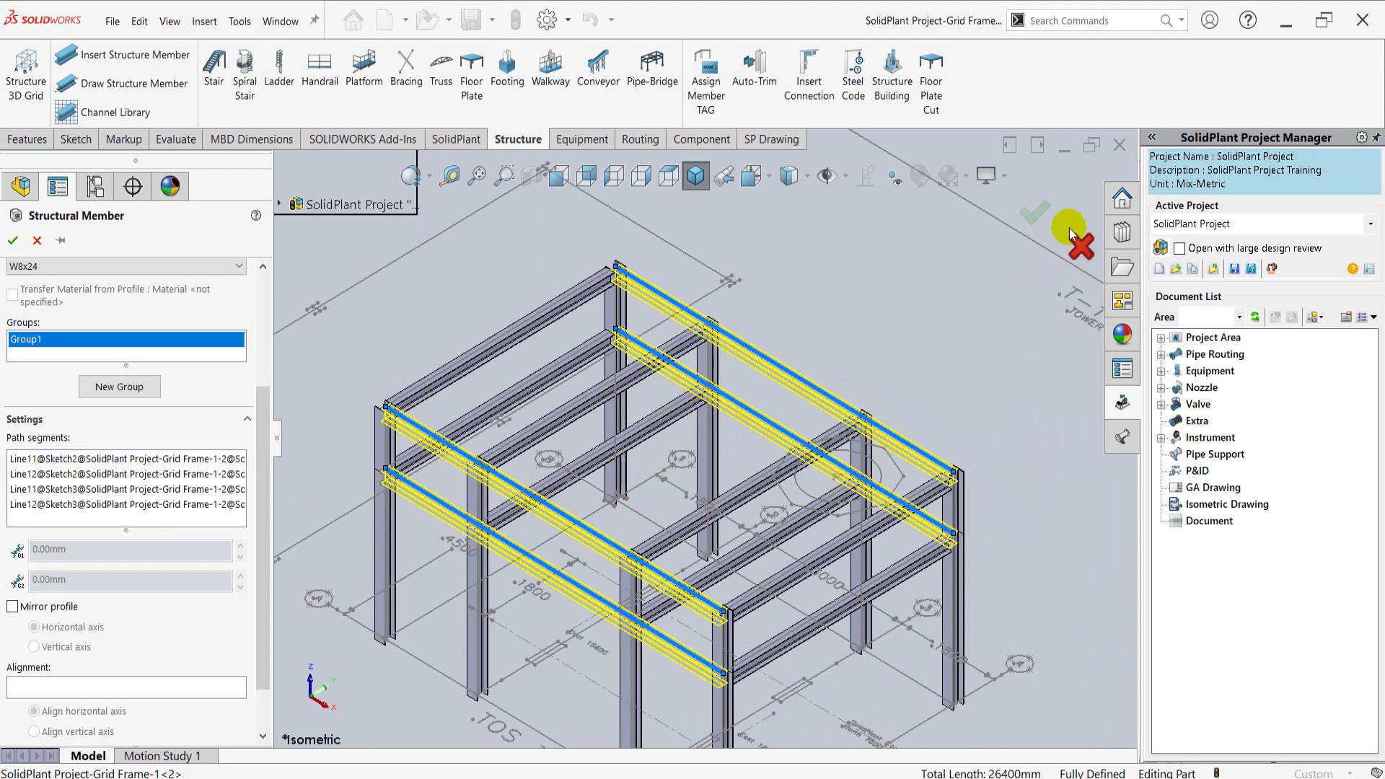
click(1042, 215)
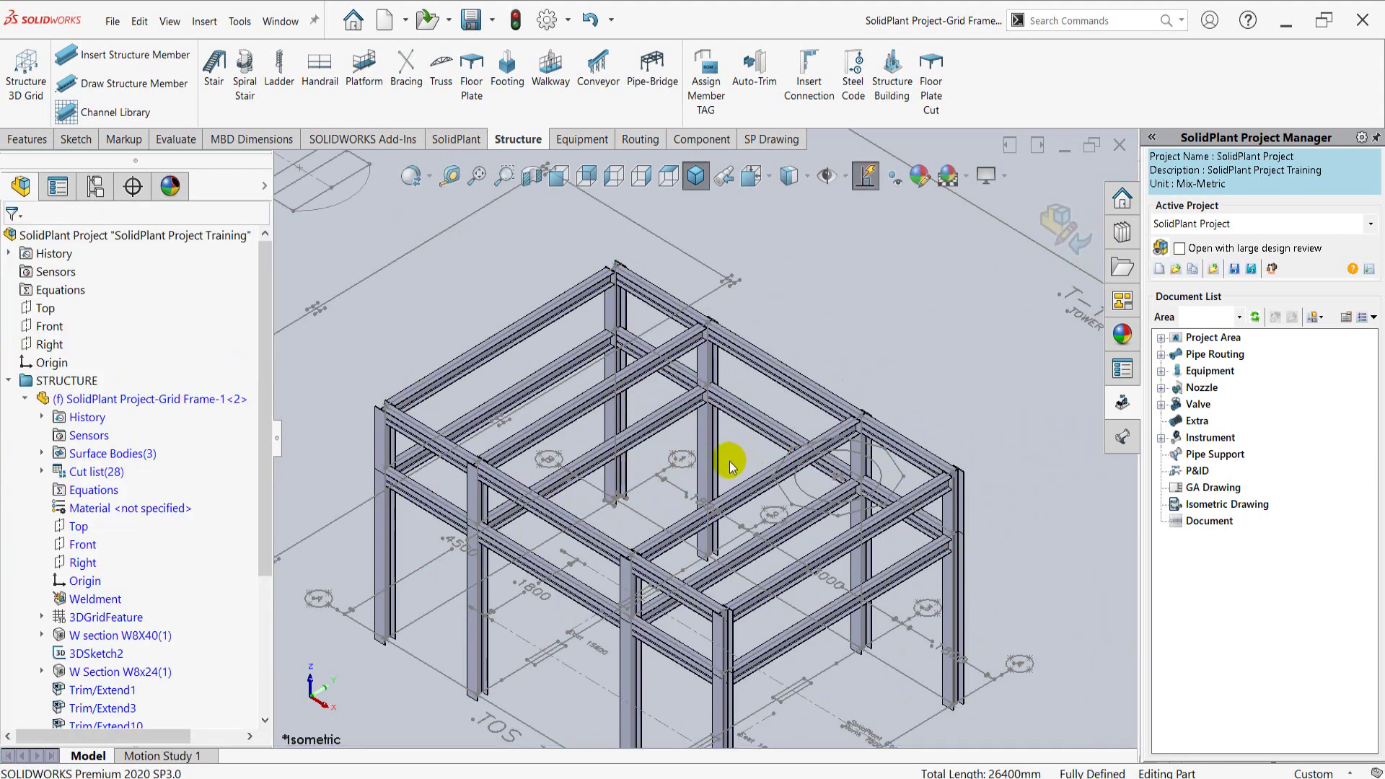
Exit the Grid Frame part back to the SolidPlant Project assembly and collapse its FeatureManager node.
mouse_move(708, 575)
middle_down()
mouse_move(724, 540)
mouse_move(572, 495)
mouse_move(659, 495)
mouse_move(717, 516)
mouse_move(725, 541)
mouse_move(711, 541)
mouse_move(858, 511)
middle_up()
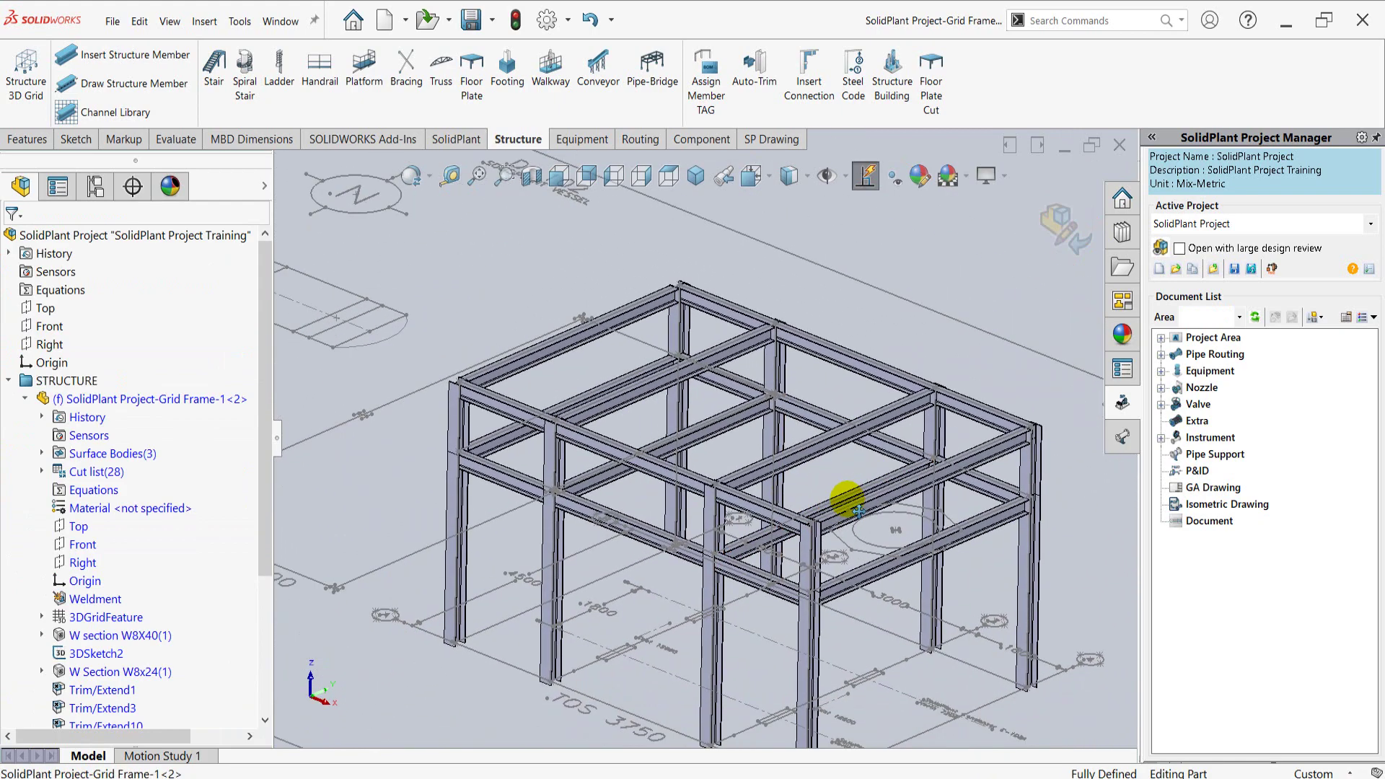
click(1059, 229)
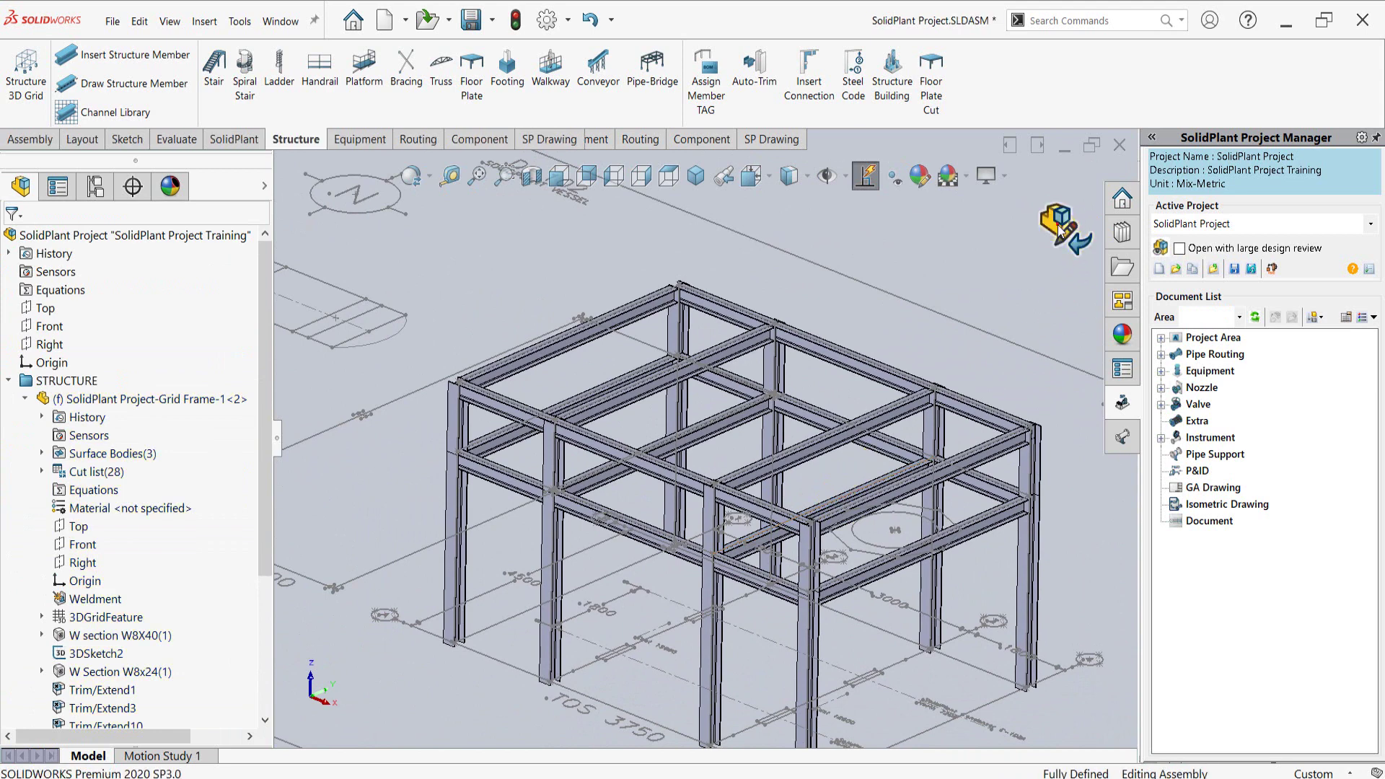
click(25, 398)
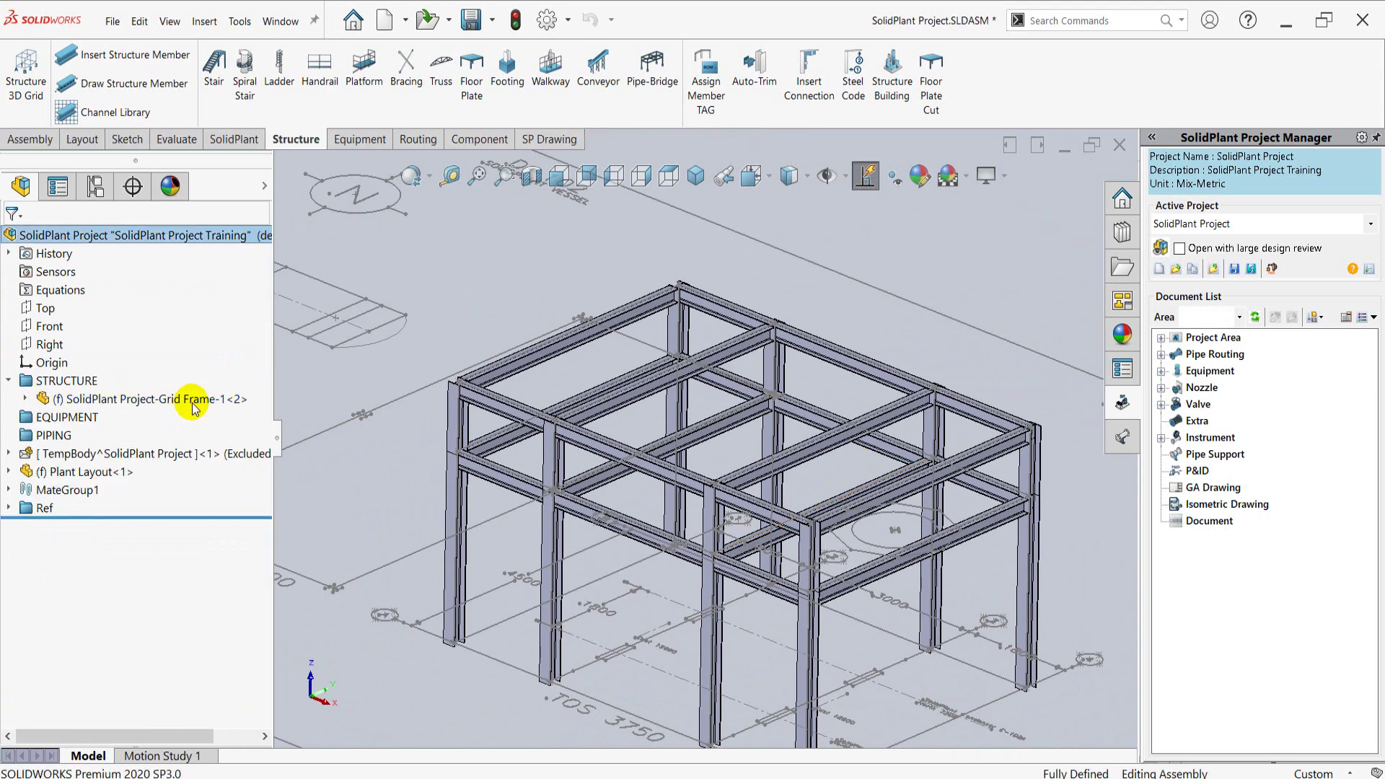